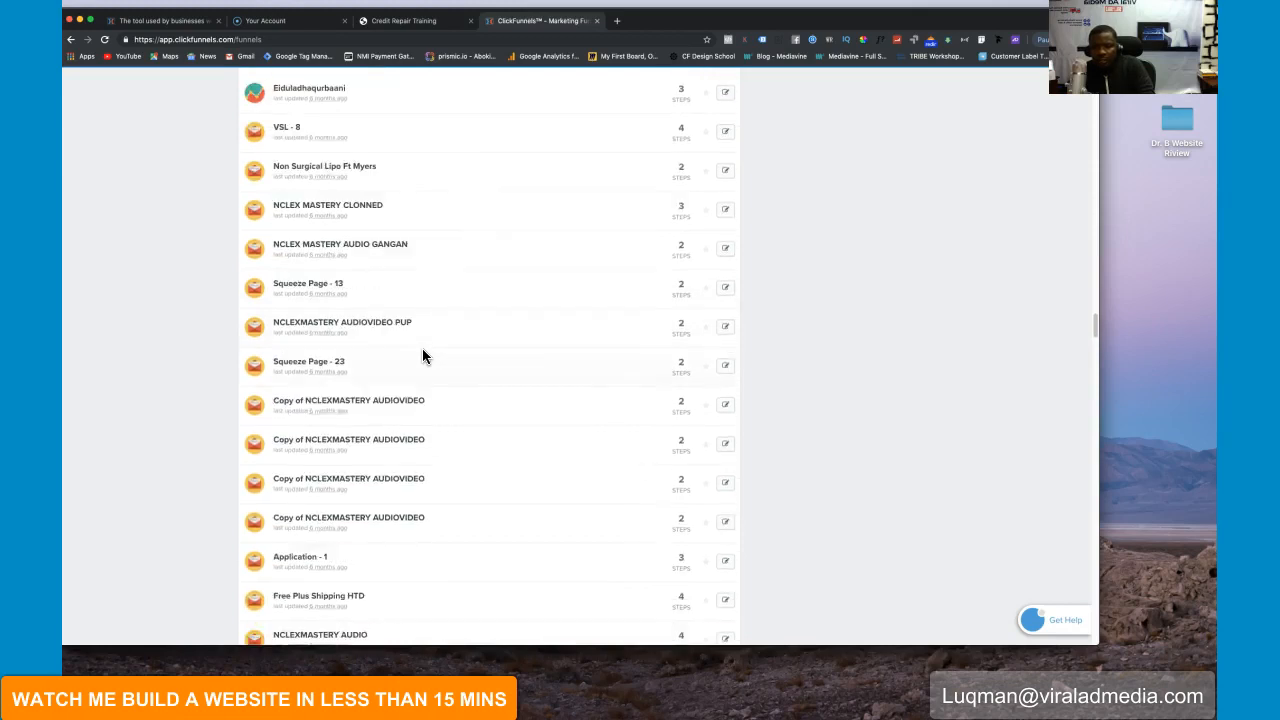
# Step: Look through the account's list of existing funnels to examine the range of funnel types
pyautogui.scroll(-16, 422, 355)
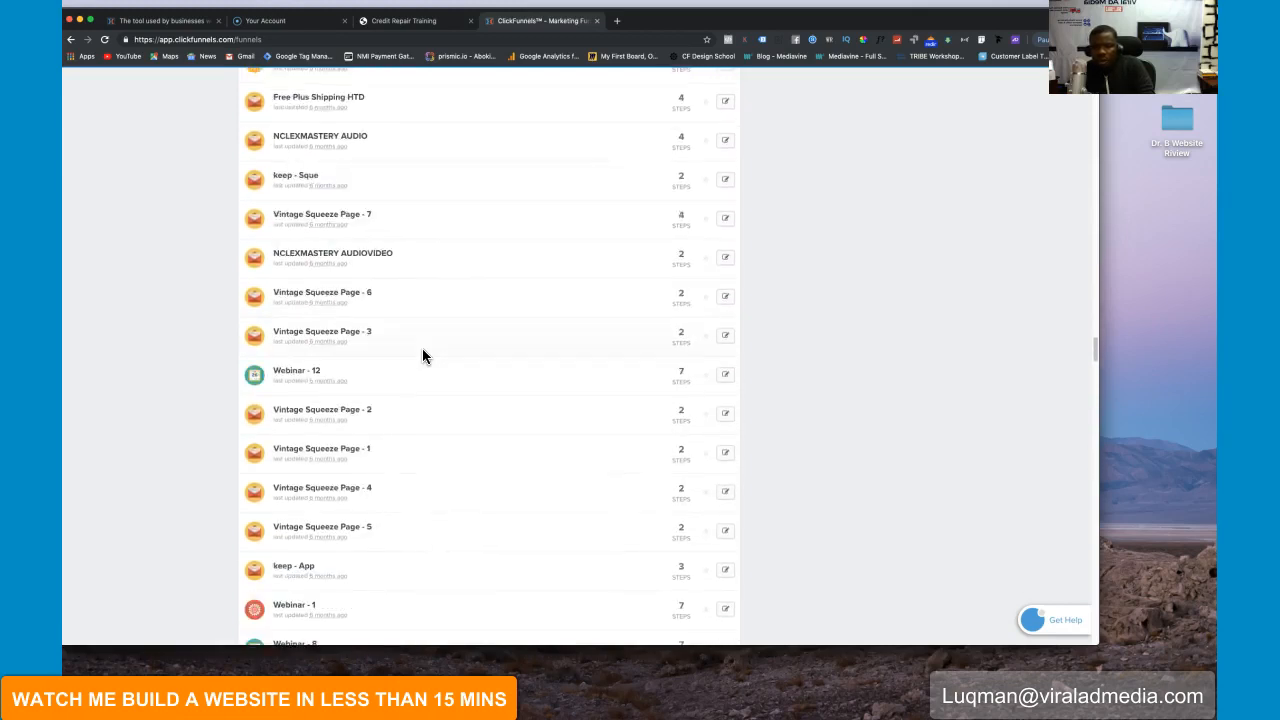
pyautogui.scroll(-10, 422, 356)
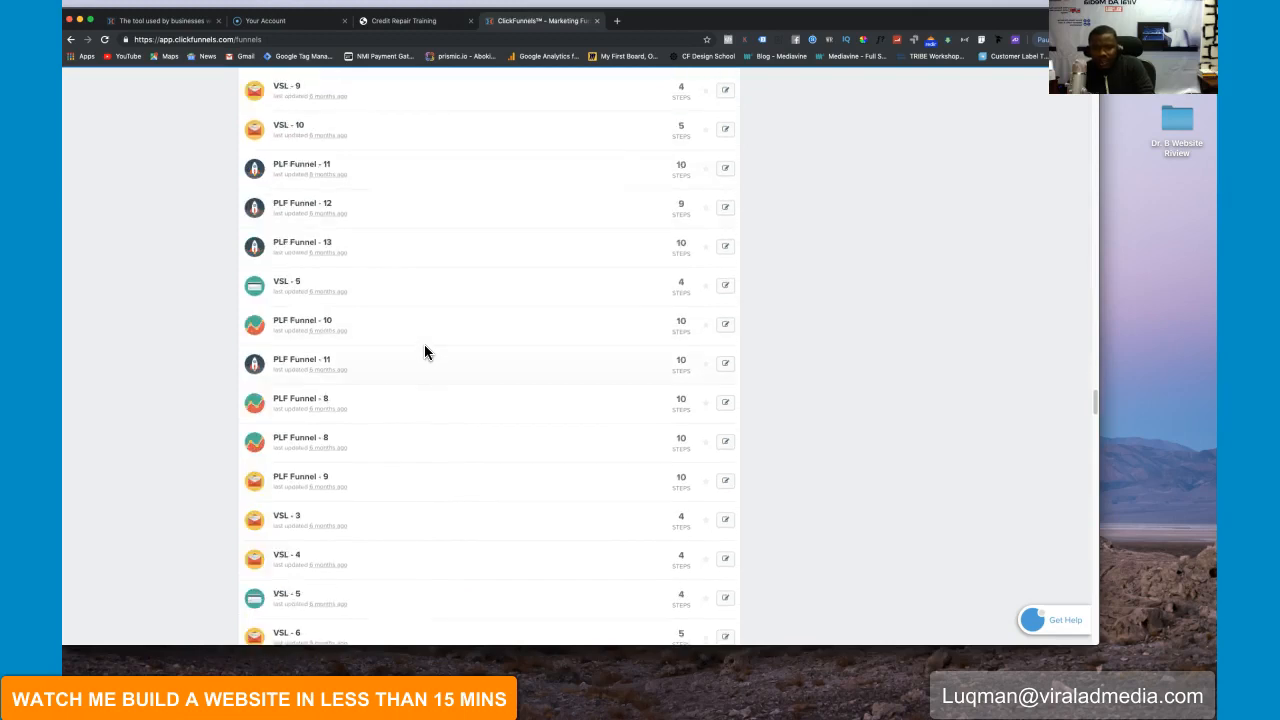
pyautogui.scroll(-8, 423, 354)
pyautogui.scroll(-16, 423, 354)
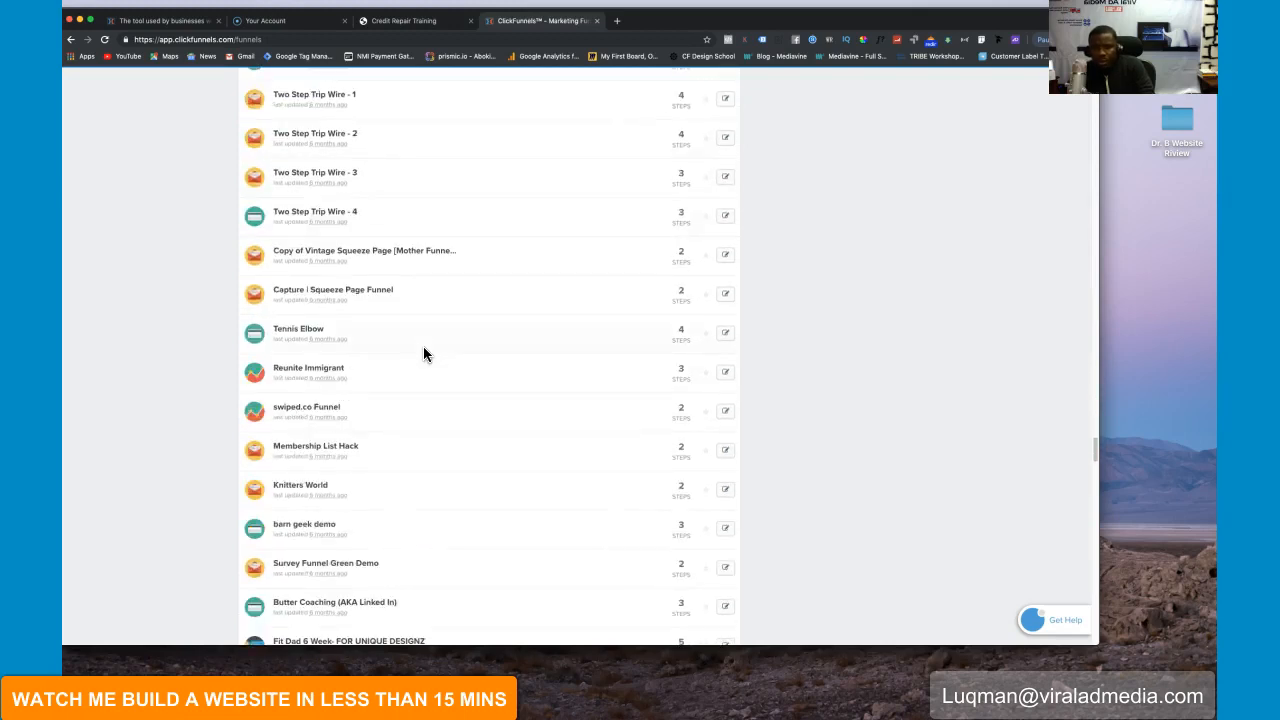
pyautogui.scroll(-11, 422, 357)
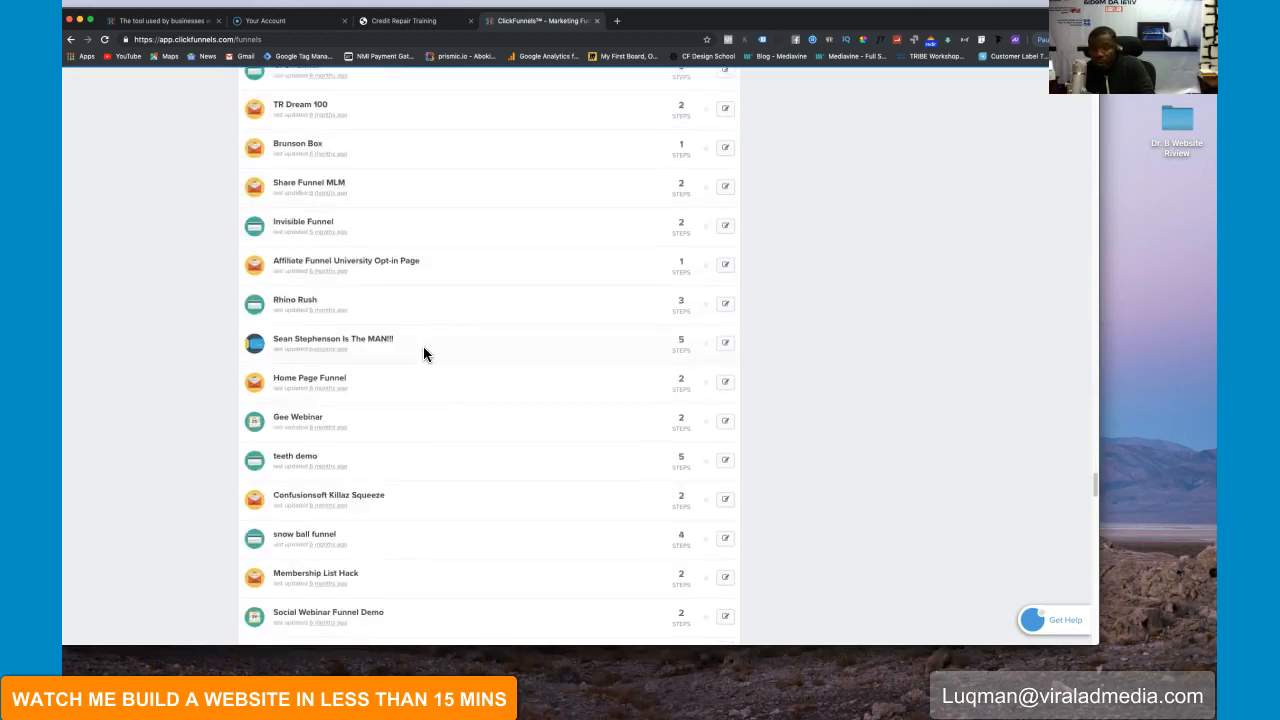
pyautogui.scroll(-10, 360, 453)
pyautogui.scroll(-5, 374, 457)
pyautogui.scroll(20, 374, 455)
pyautogui.scroll(20, 373, 450)
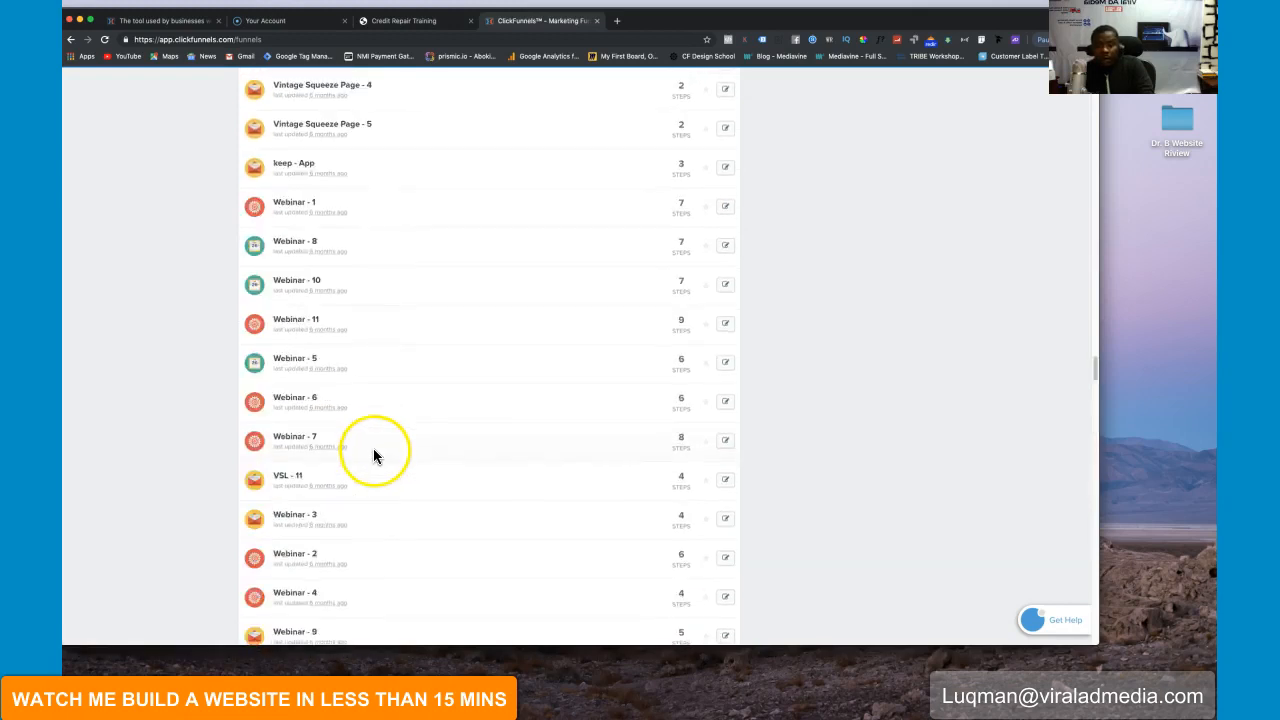
pyautogui.scroll(10, 378, 455)
pyautogui.moveTo(786, 80)
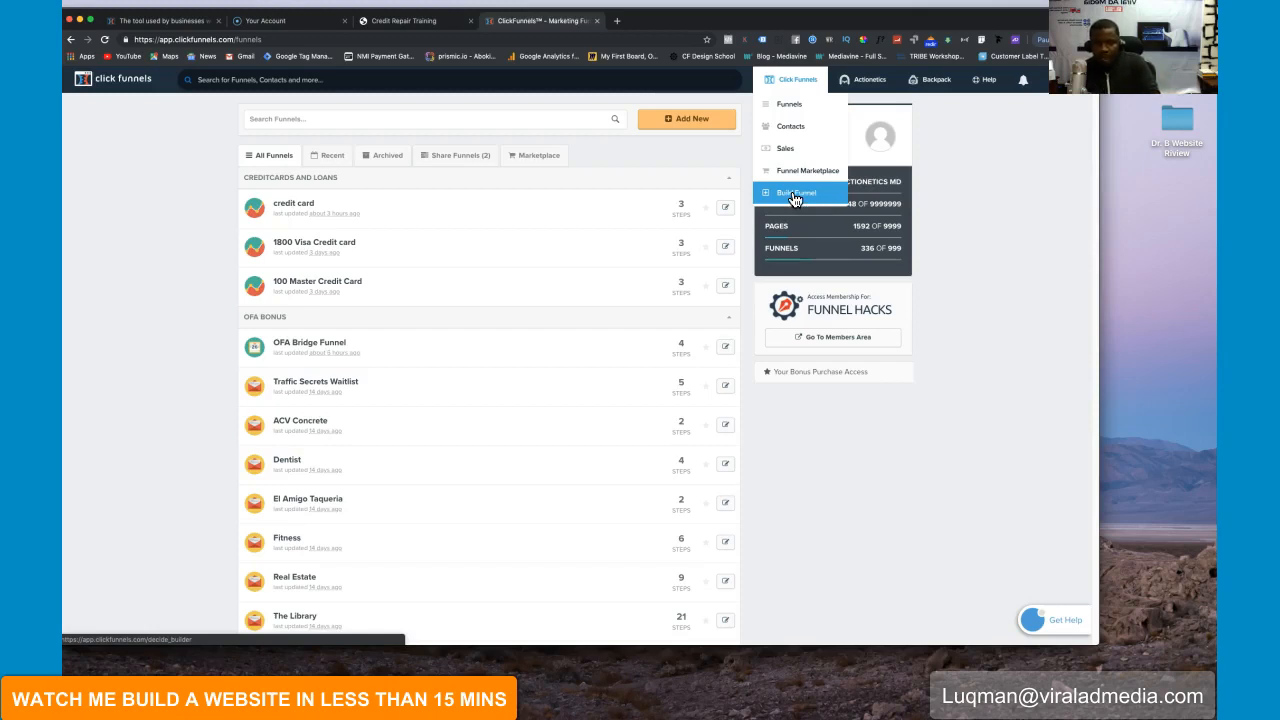
pyautogui.click(793, 197)
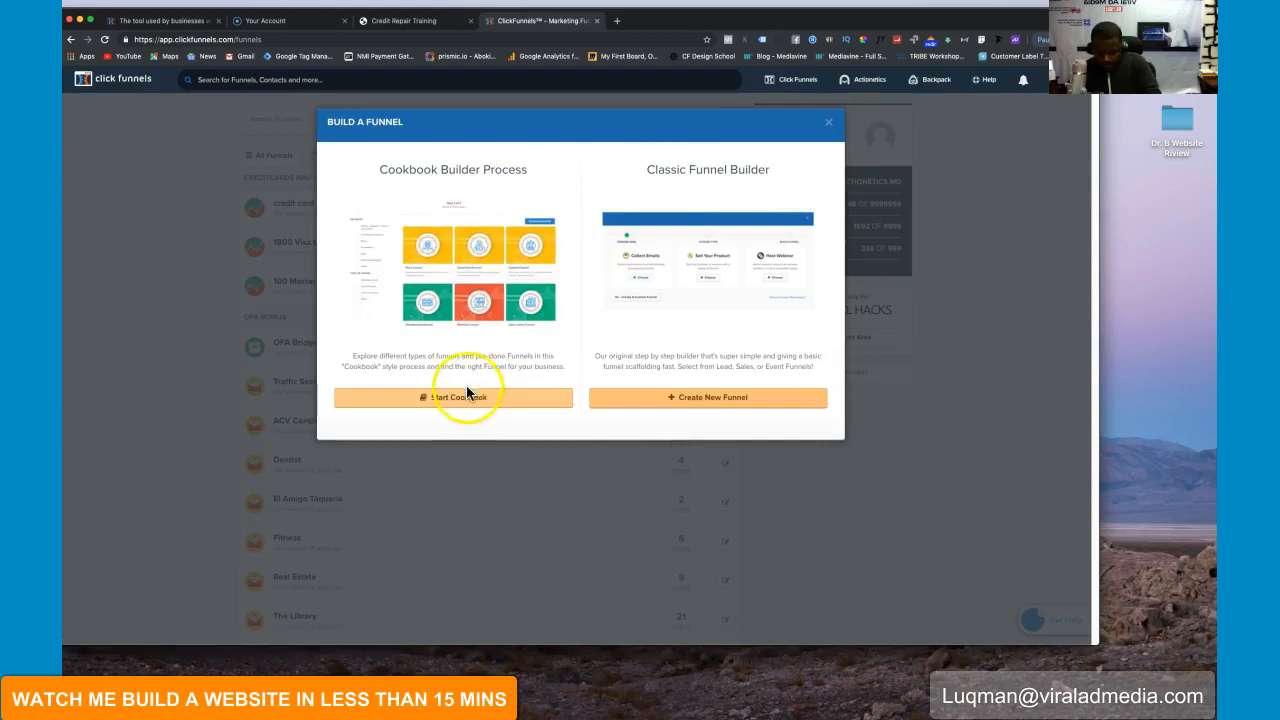
pyautogui.click(690, 402)
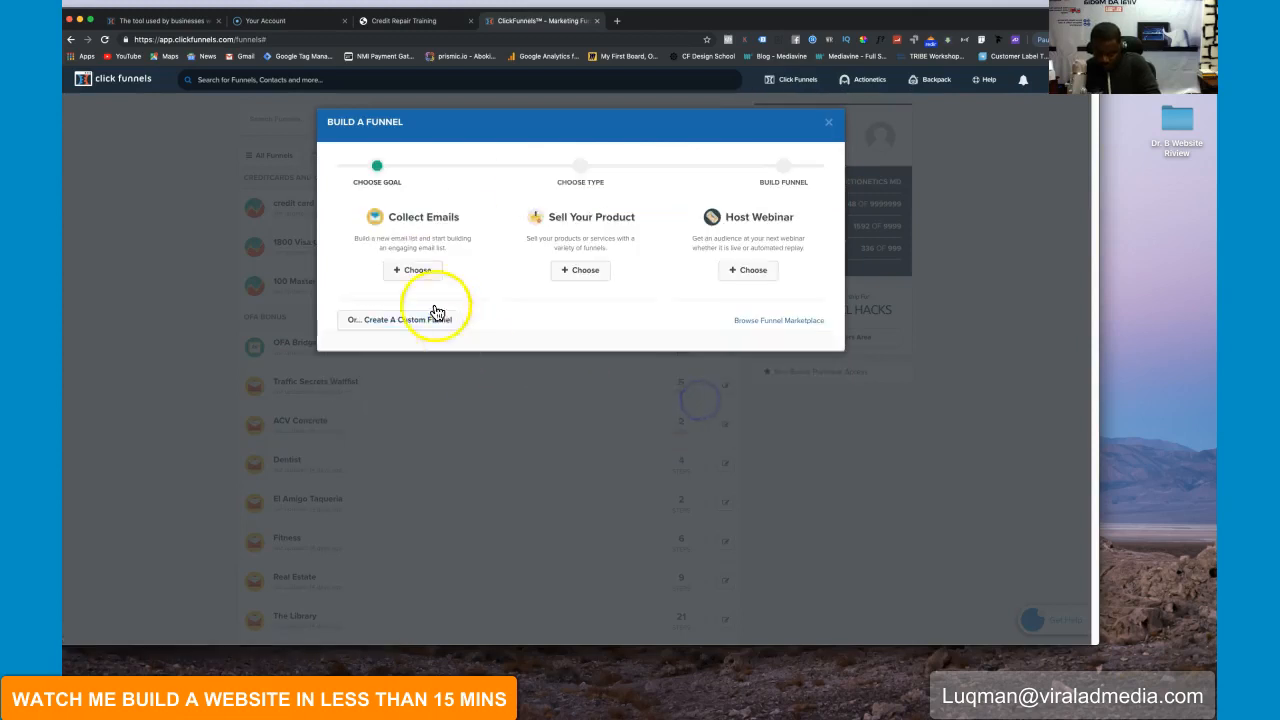
pyautogui.click(829, 124)
# Step: Start the Cookbook Builder Process, examine the available funnel types, and return to the funnel list
pyautogui.click(796, 197)
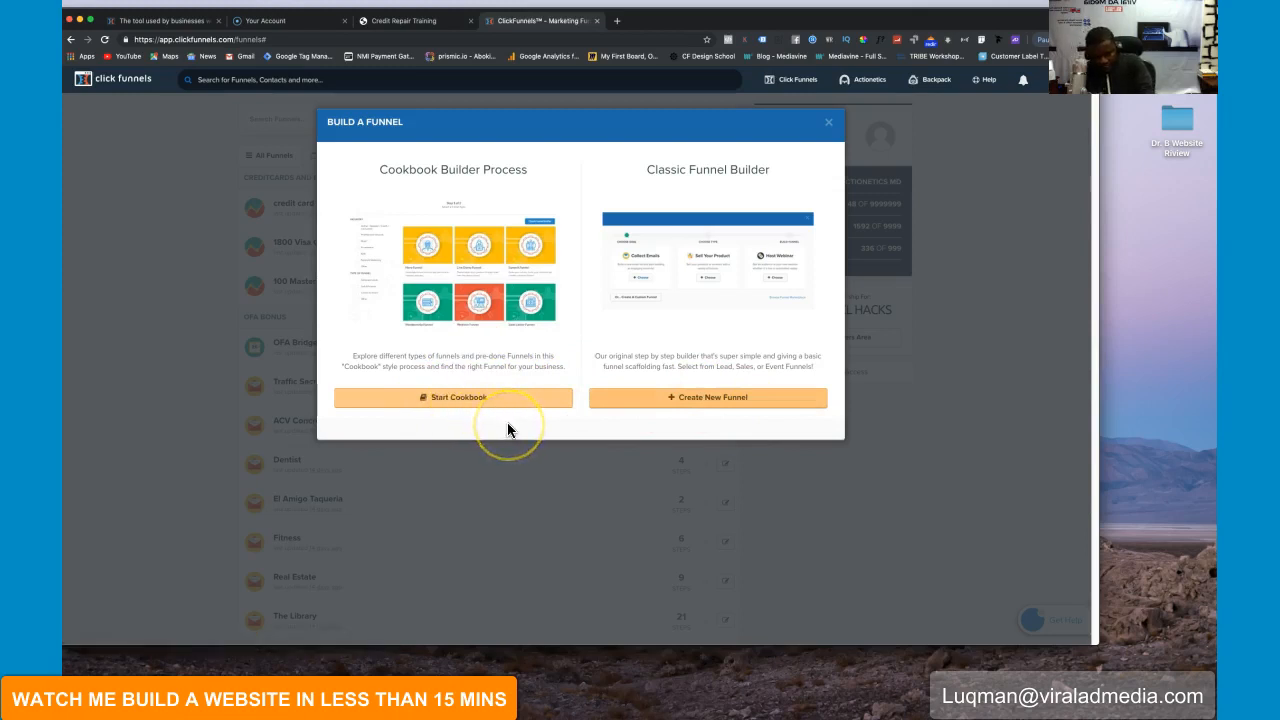
pyautogui.click(485, 403)
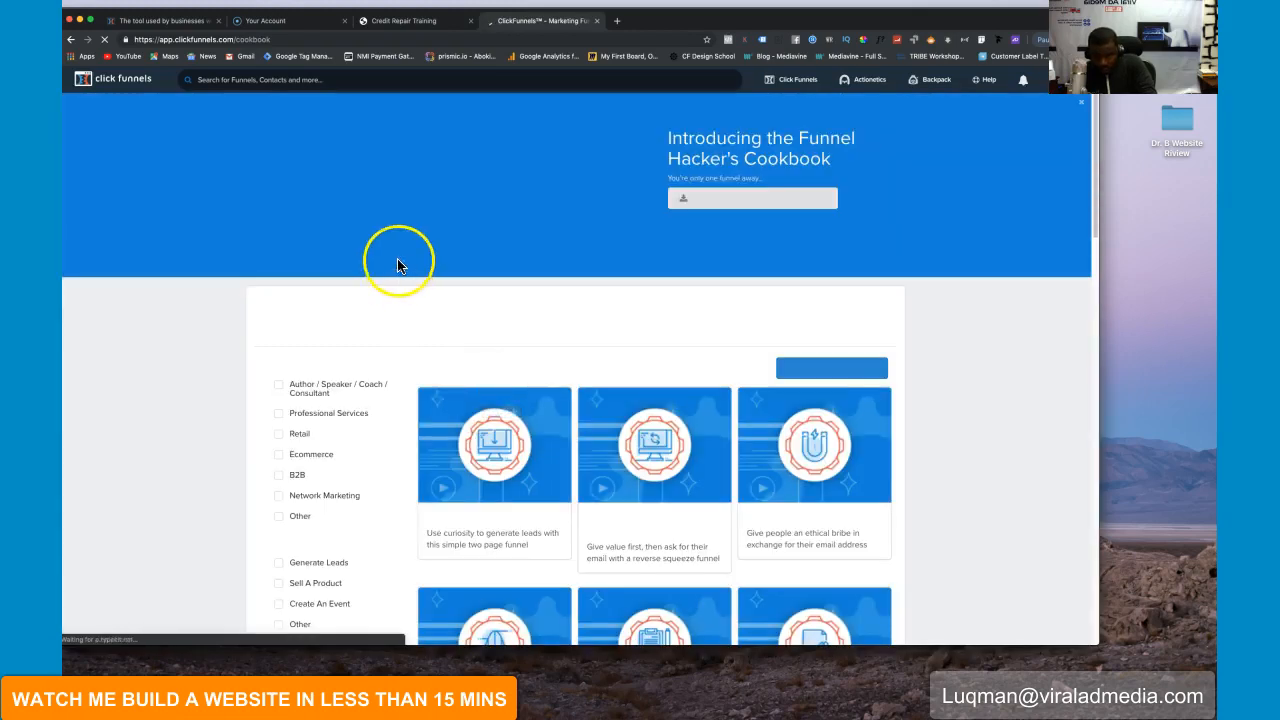
pyautogui.scroll(-3, 330, 440)
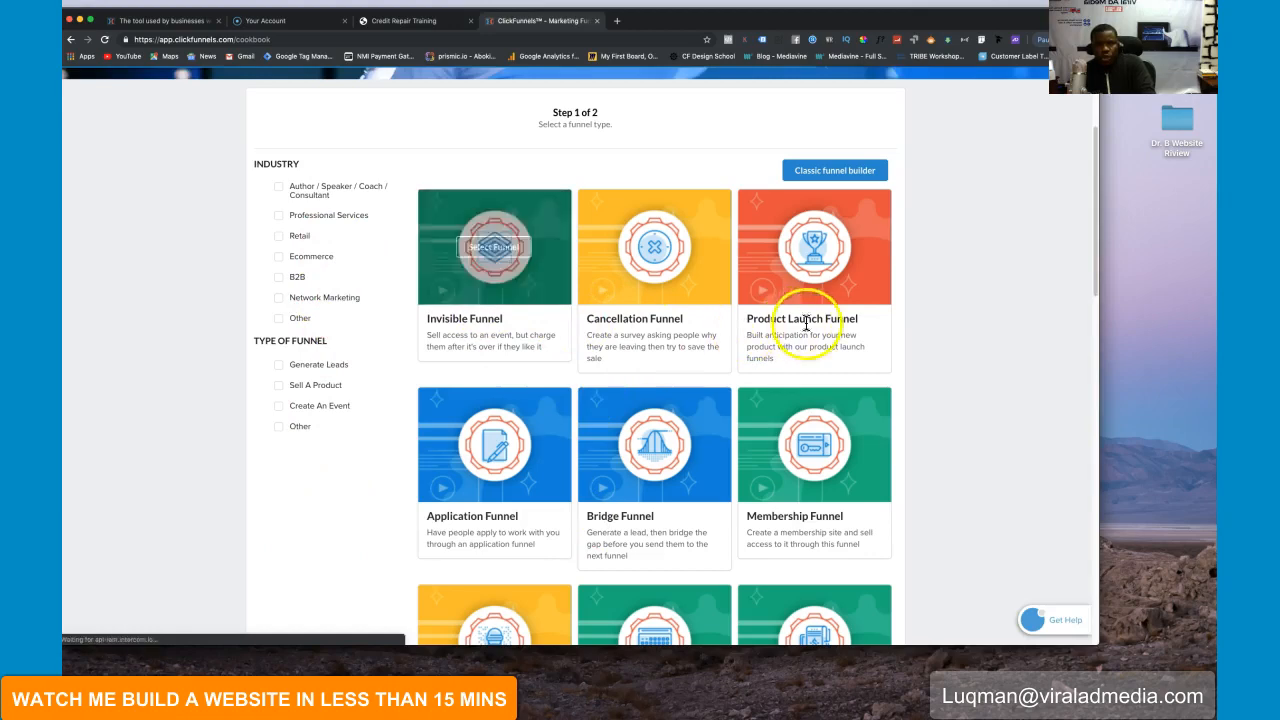
pyautogui.scroll(-2, 670, 400)
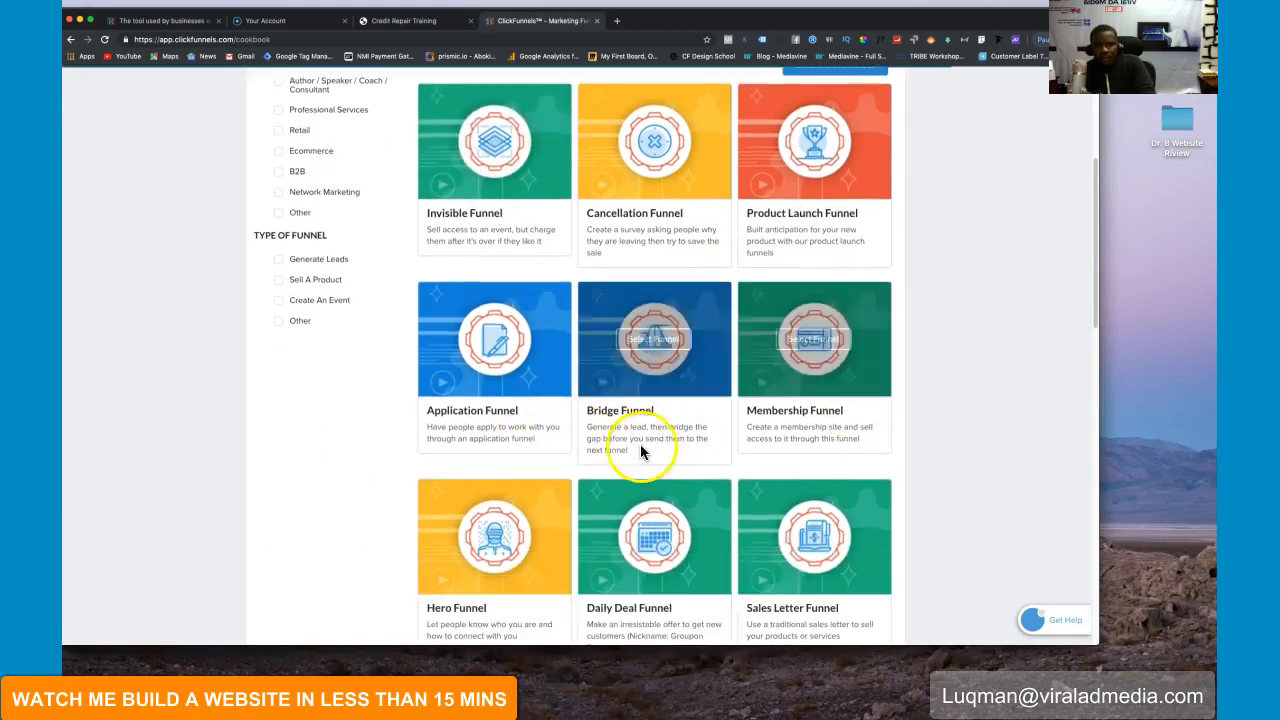
pyautogui.scroll(-10, 641, 452)
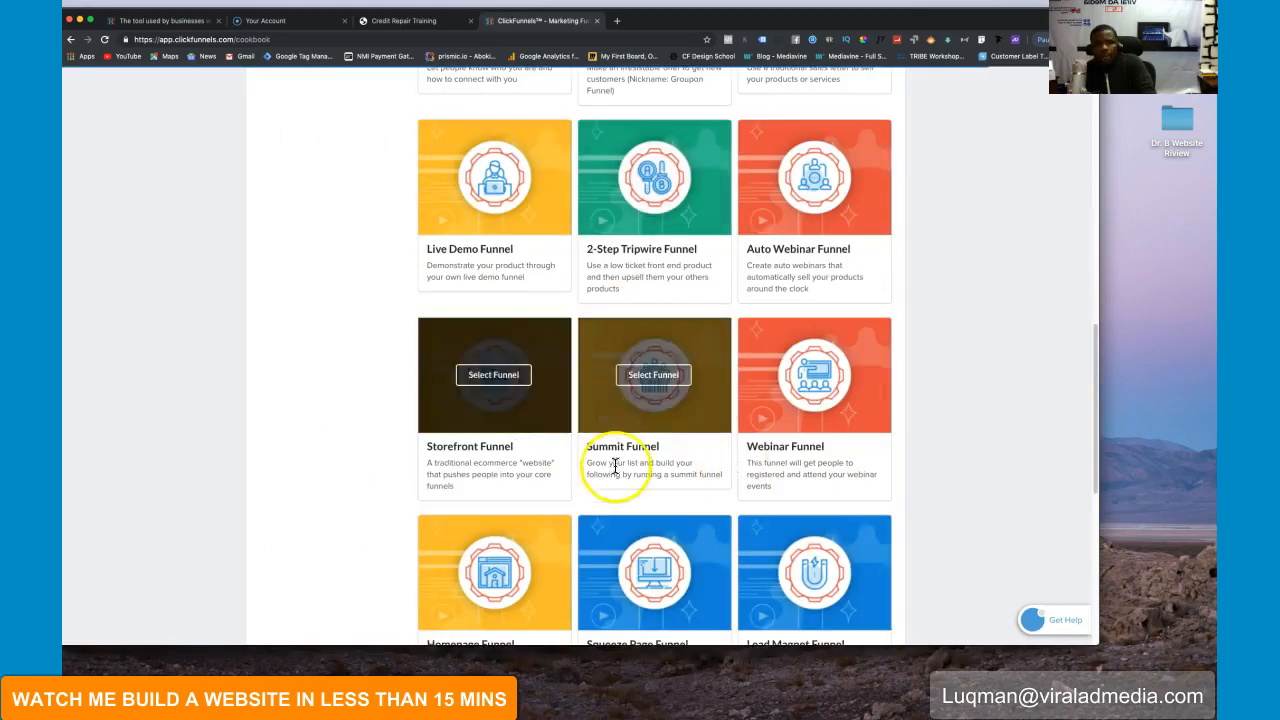
pyautogui.scroll(-6, 542, 482)
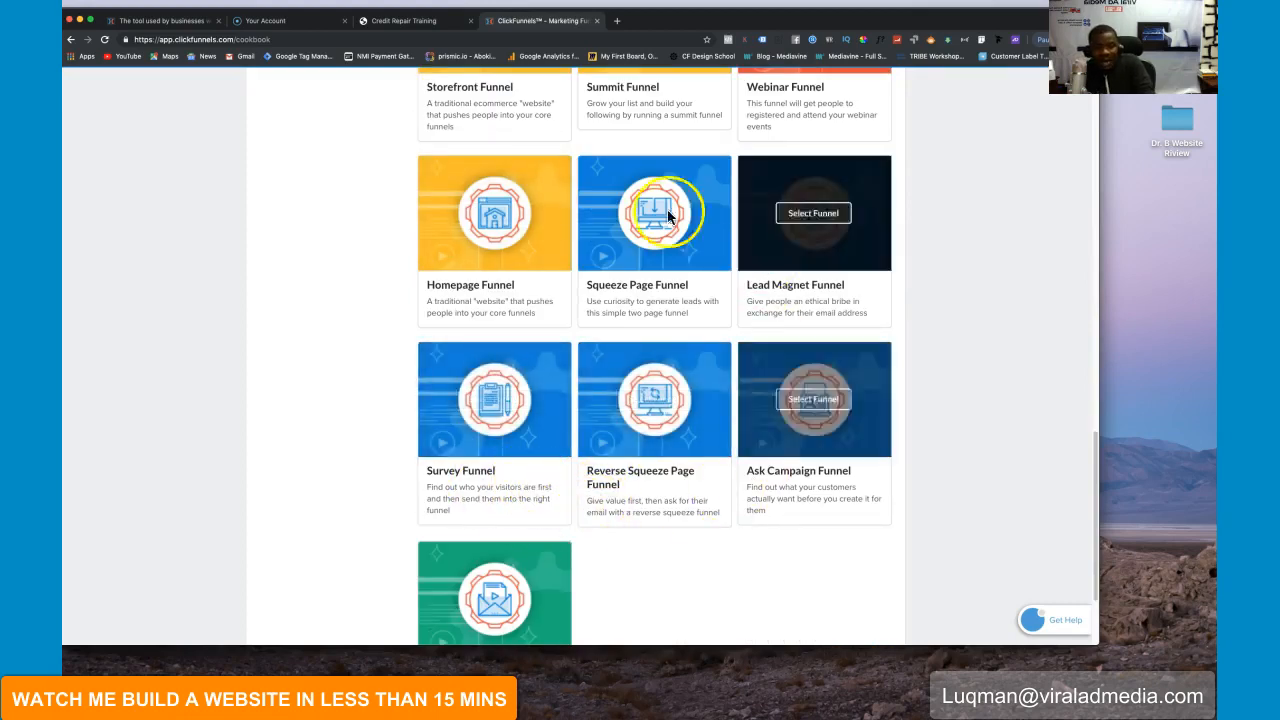
pyautogui.scroll(3, 562, 463)
pyautogui.scroll(12, 562, 463)
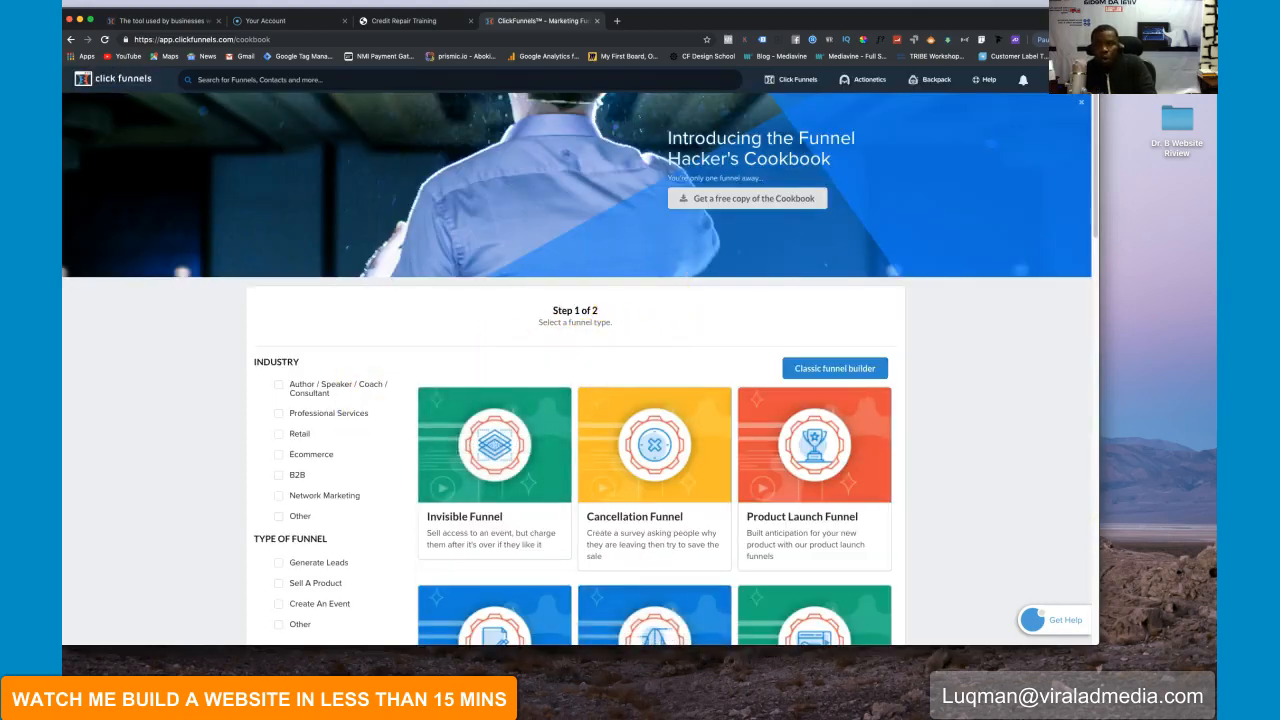
pyautogui.click(72, 40)
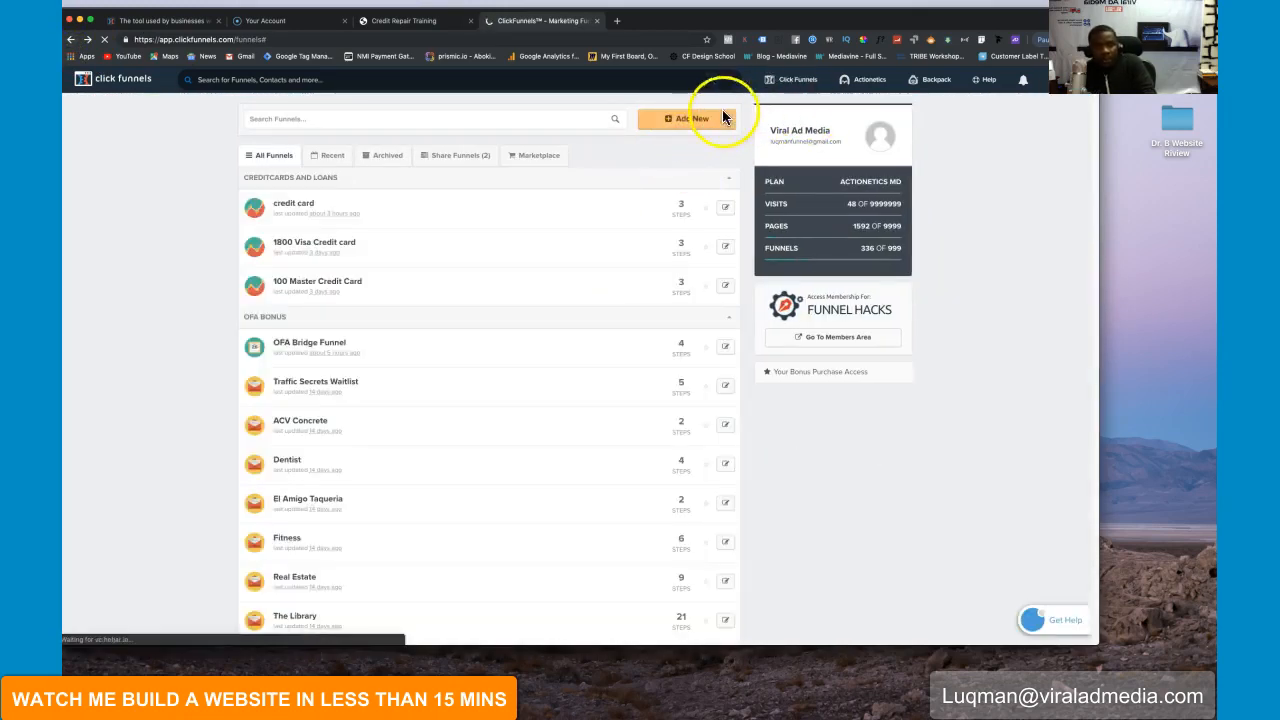
# Step: Start a custom funnel with the Classic Funnel Builder and name it "test"
pyautogui.click(782, 80)
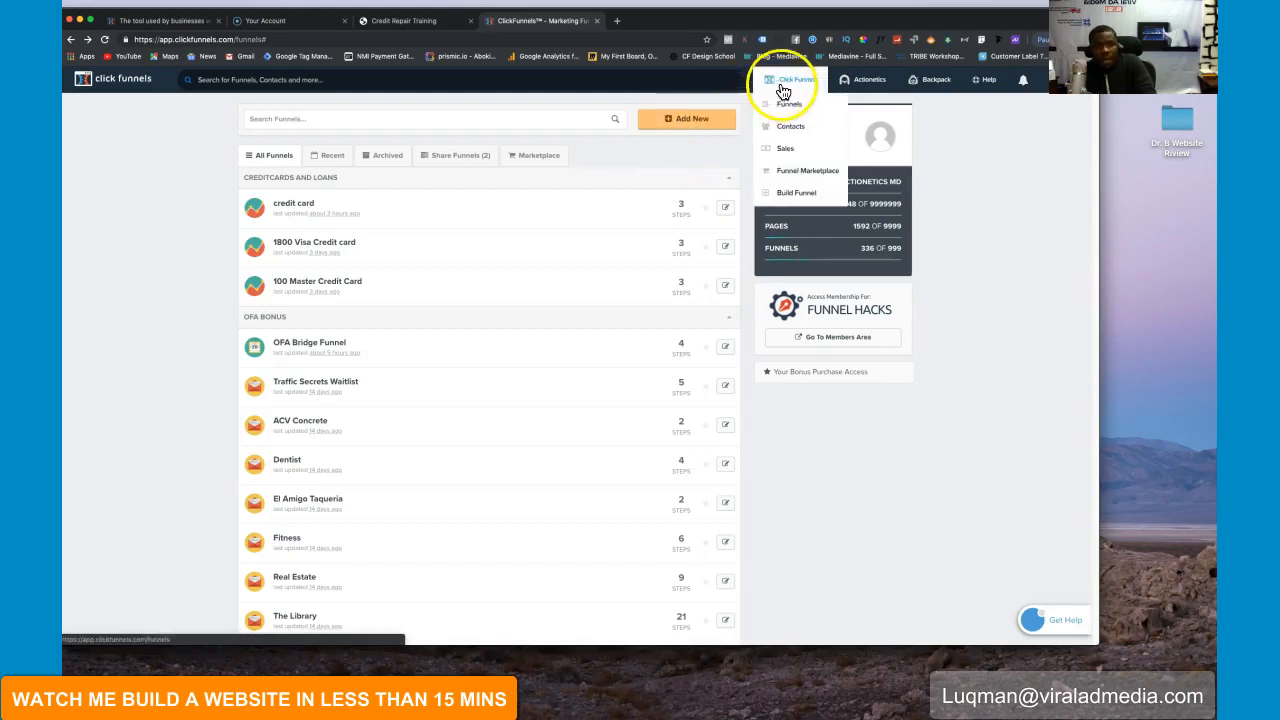
pyautogui.click(791, 195)
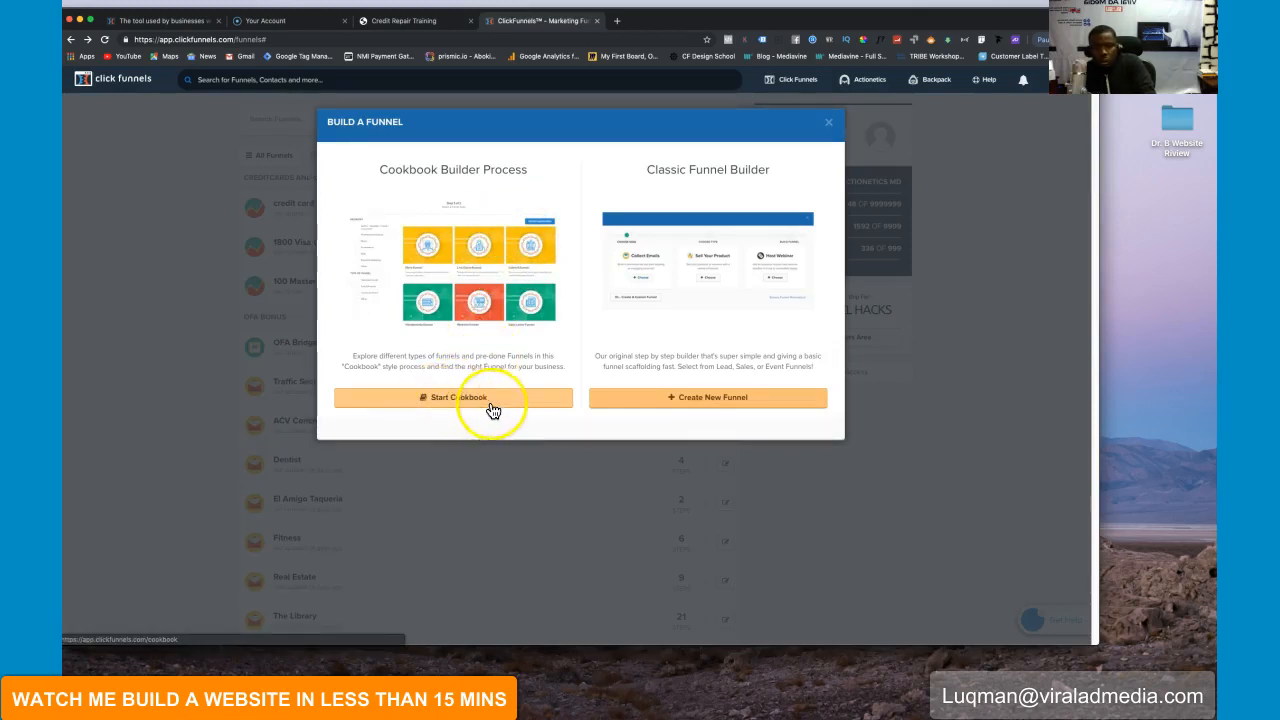
pyautogui.click(706, 400)
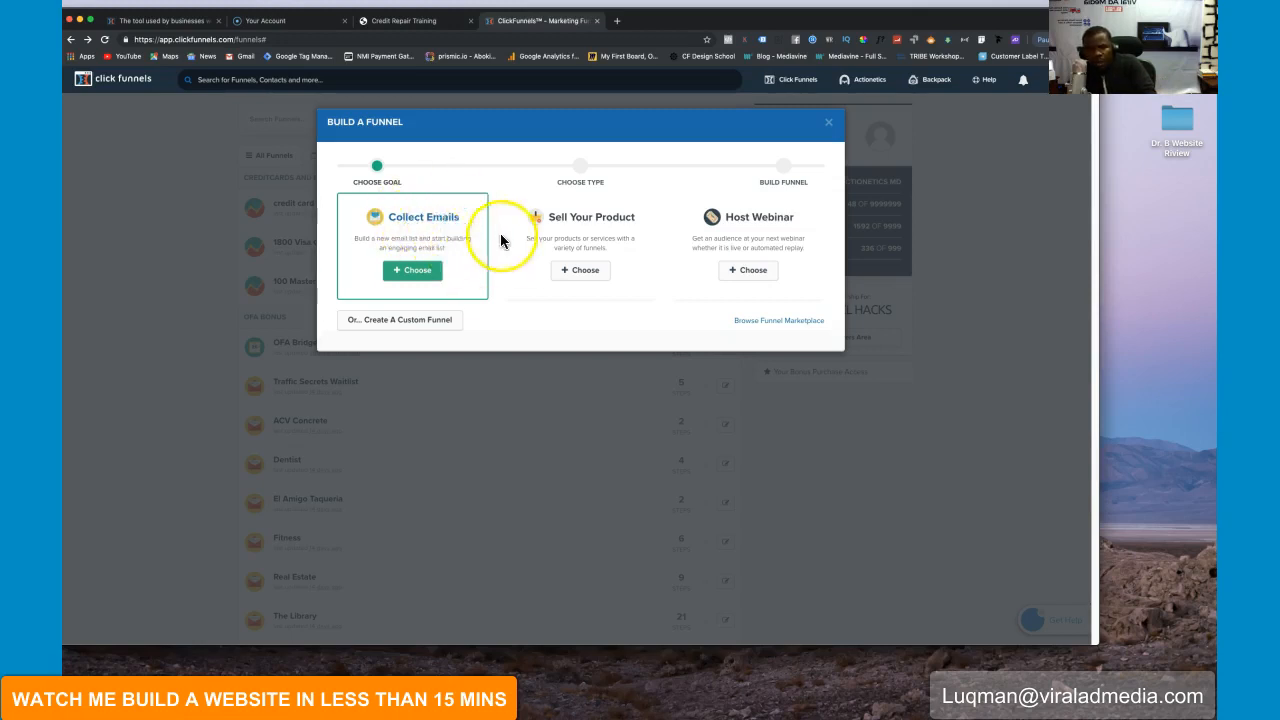
pyautogui.click(421, 328)
pyautogui.click(387, 219)
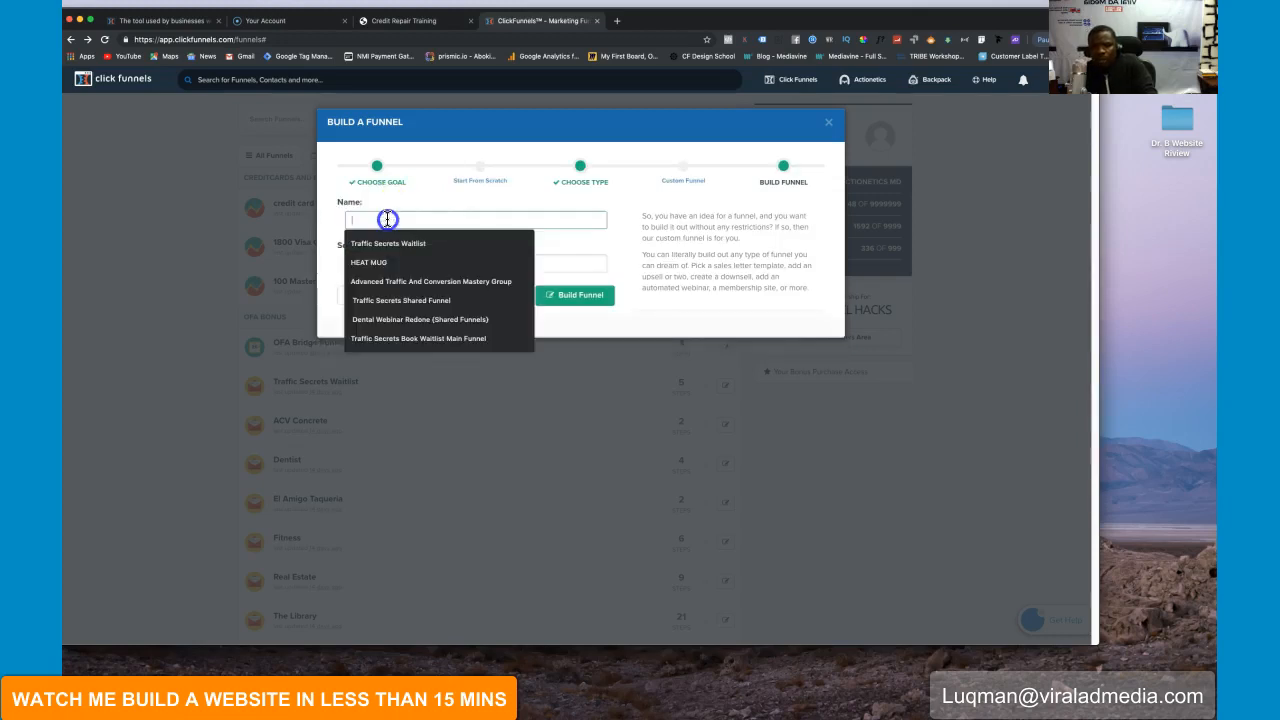
pyautogui.write('test')
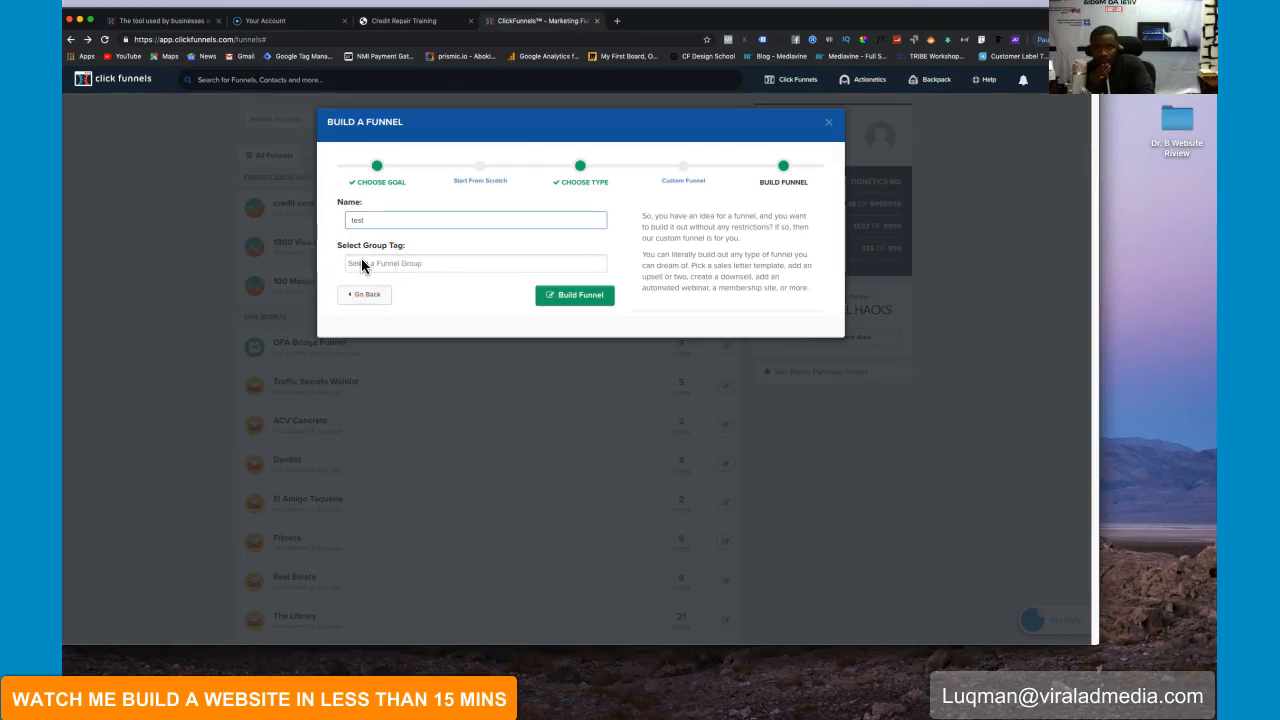
pyautogui.click(579, 299)
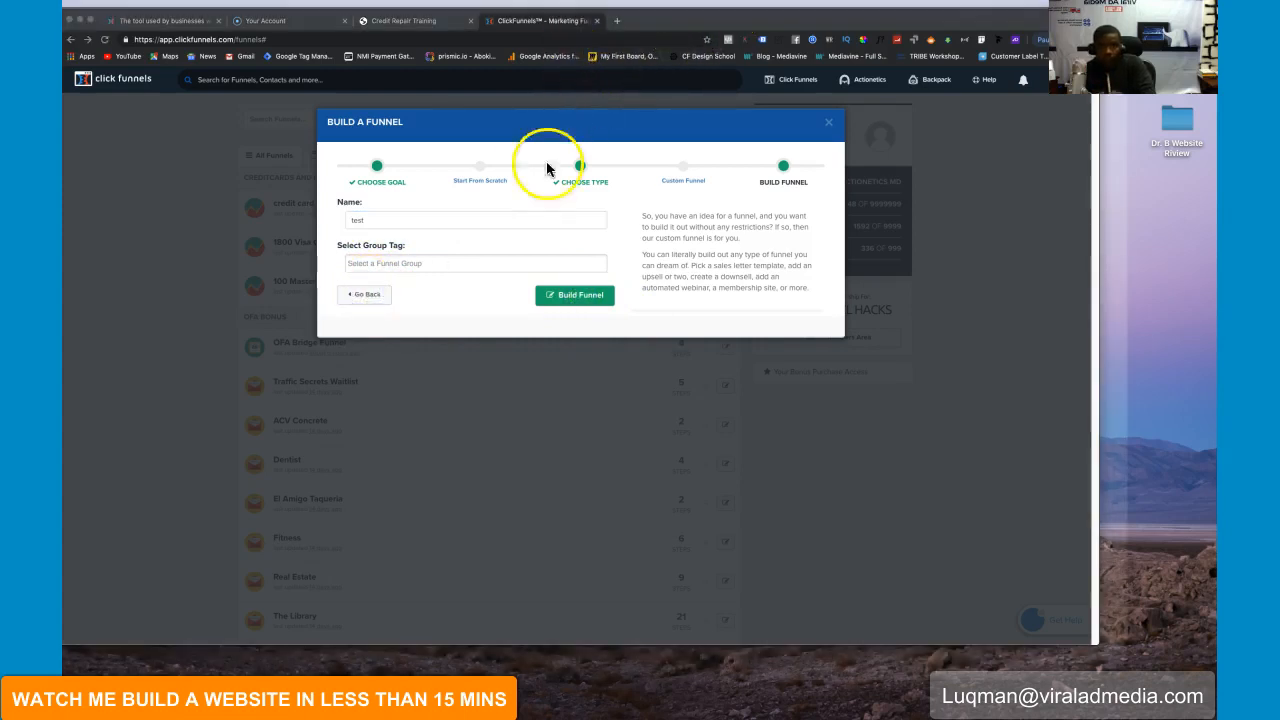
# Step: Assign the group tag "test" to the new funnel and build it
pyautogui.click(377, 266)
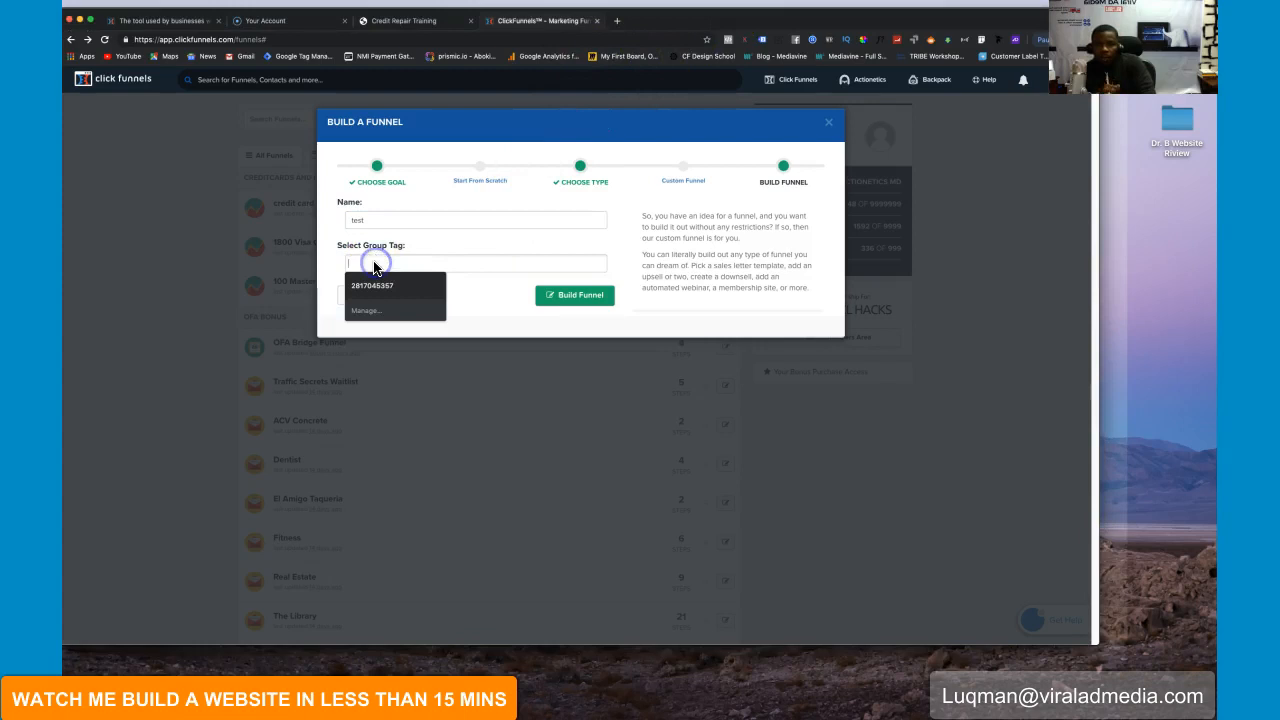
pyautogui.write('t')
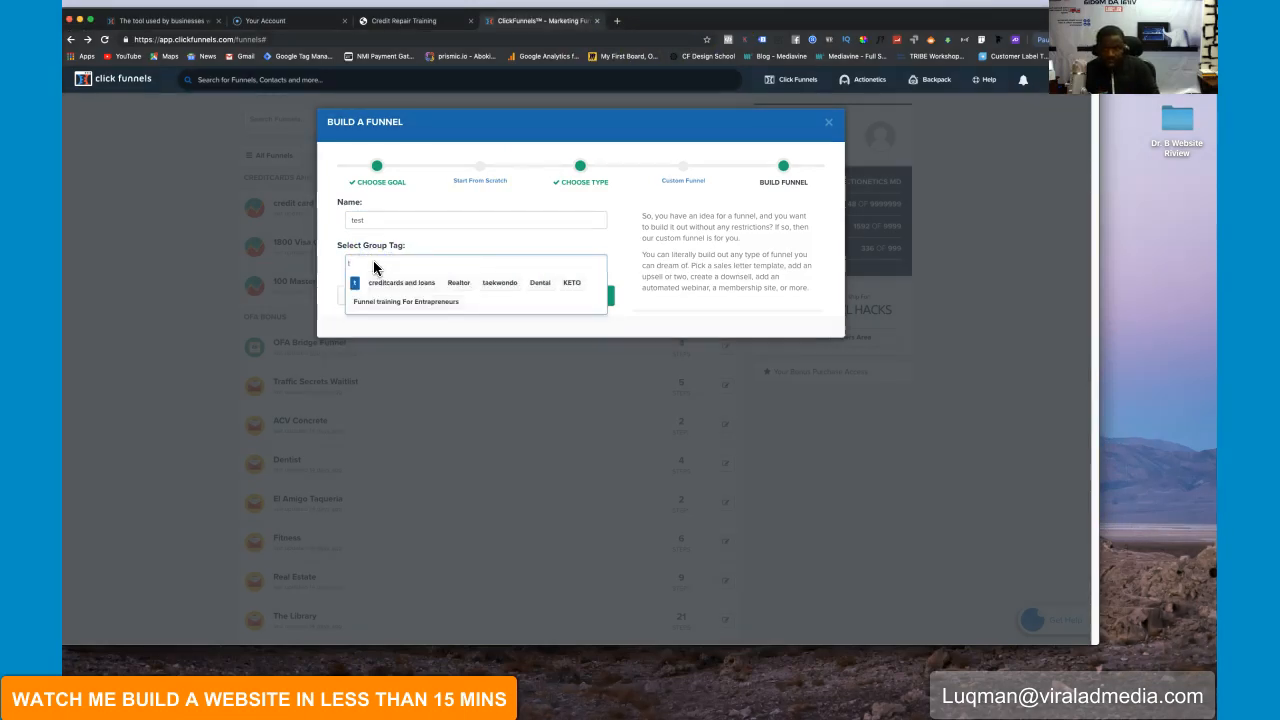
pyautogui.write('est')
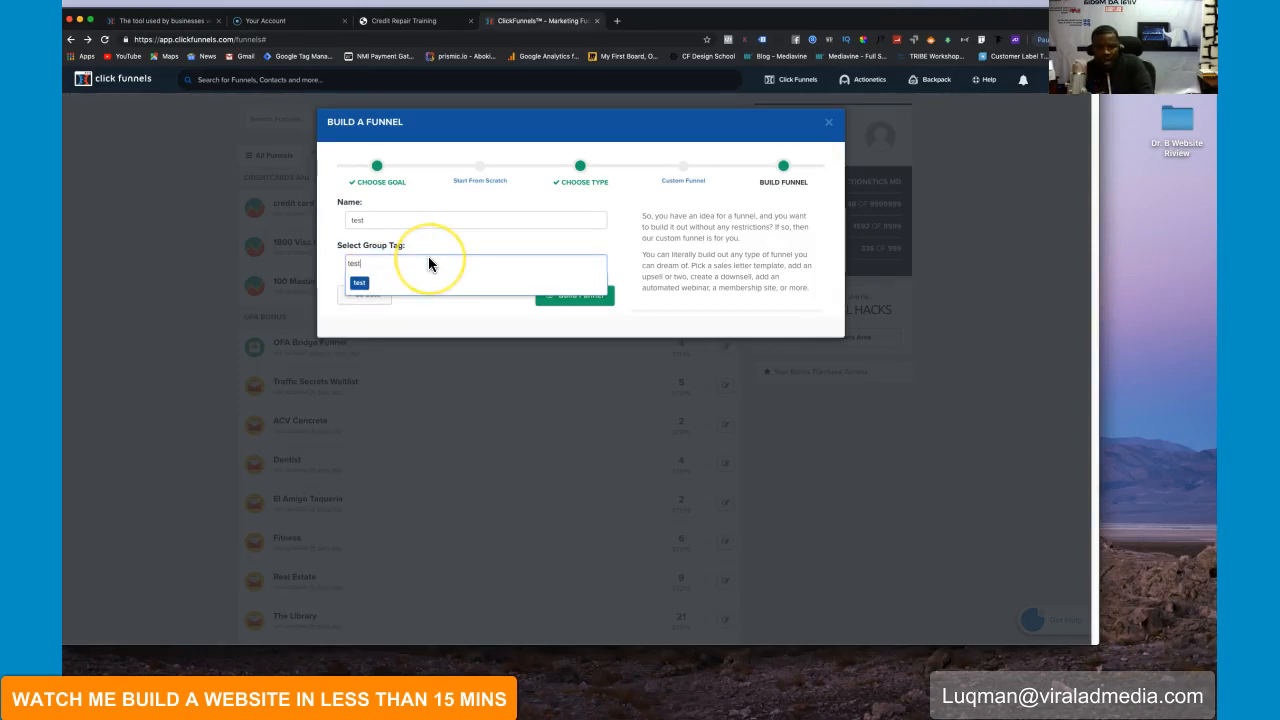
pyautogui.click(362, 285)
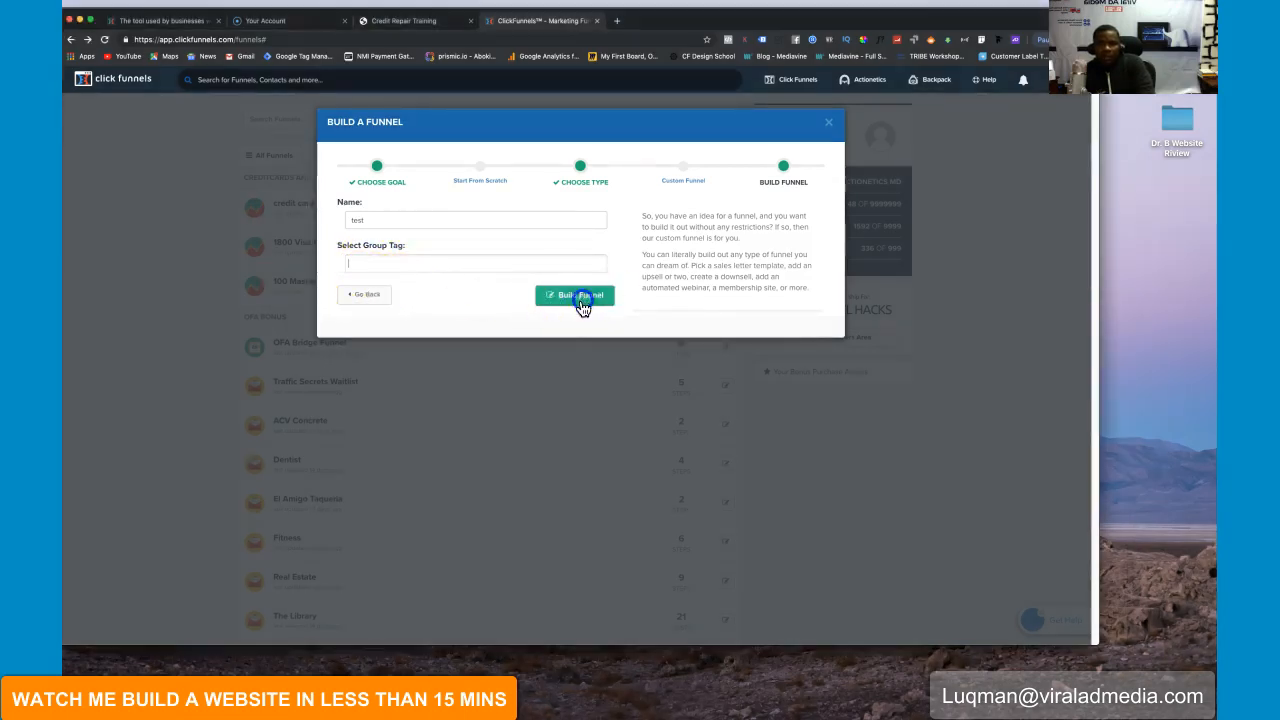
pyautogui.click(580, 296)
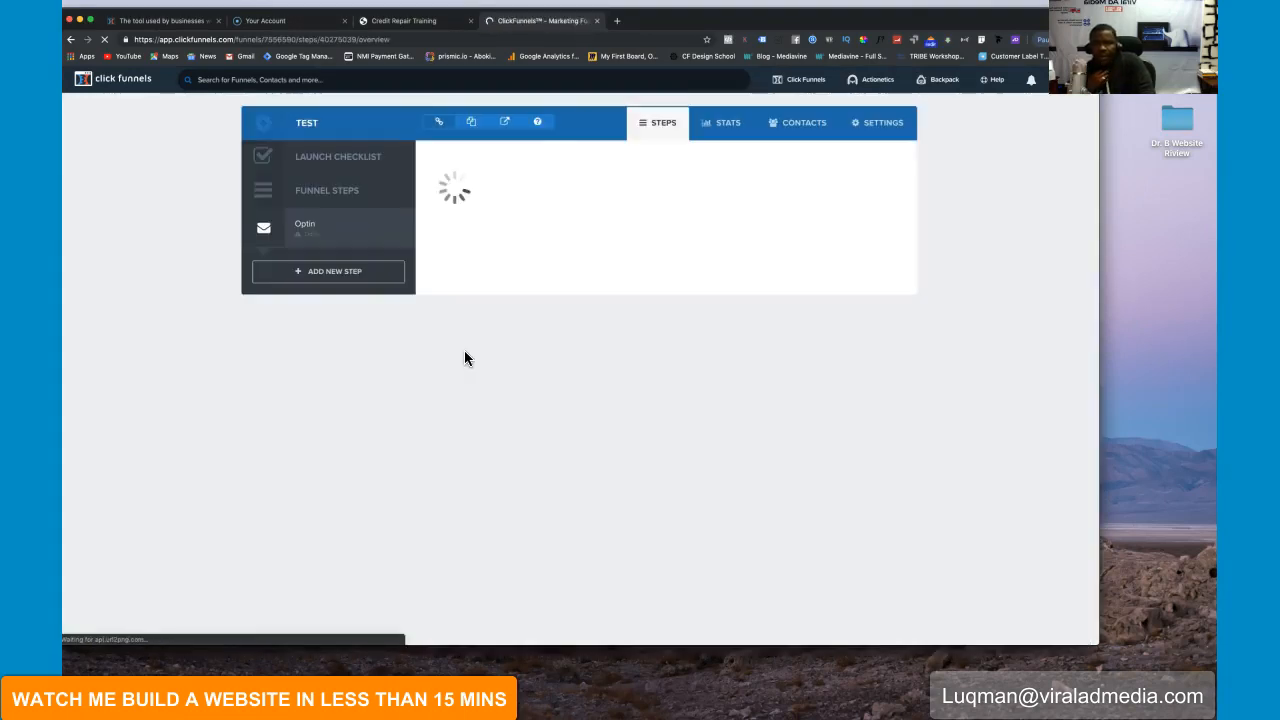
# Step: Open the funnel's Optin step and show its Email Optin page templates
pyautogui.click(334, 228)
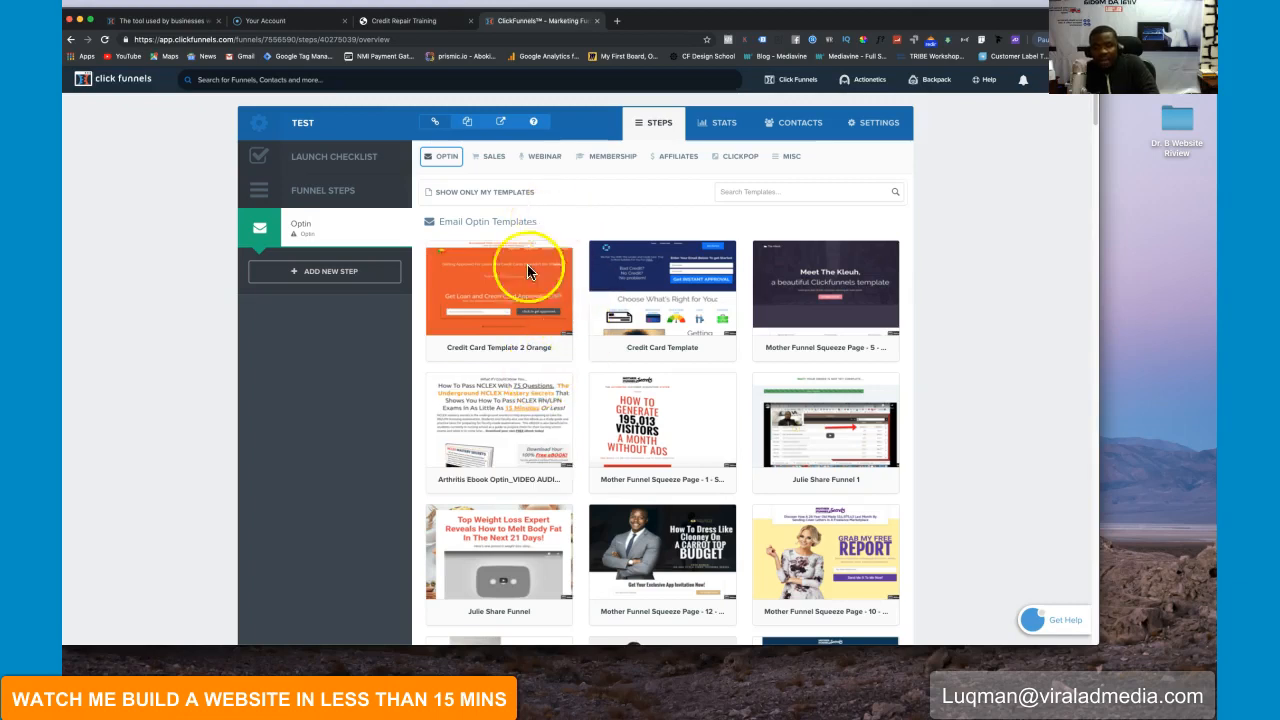
pyautogui.moveTo(538, 320)
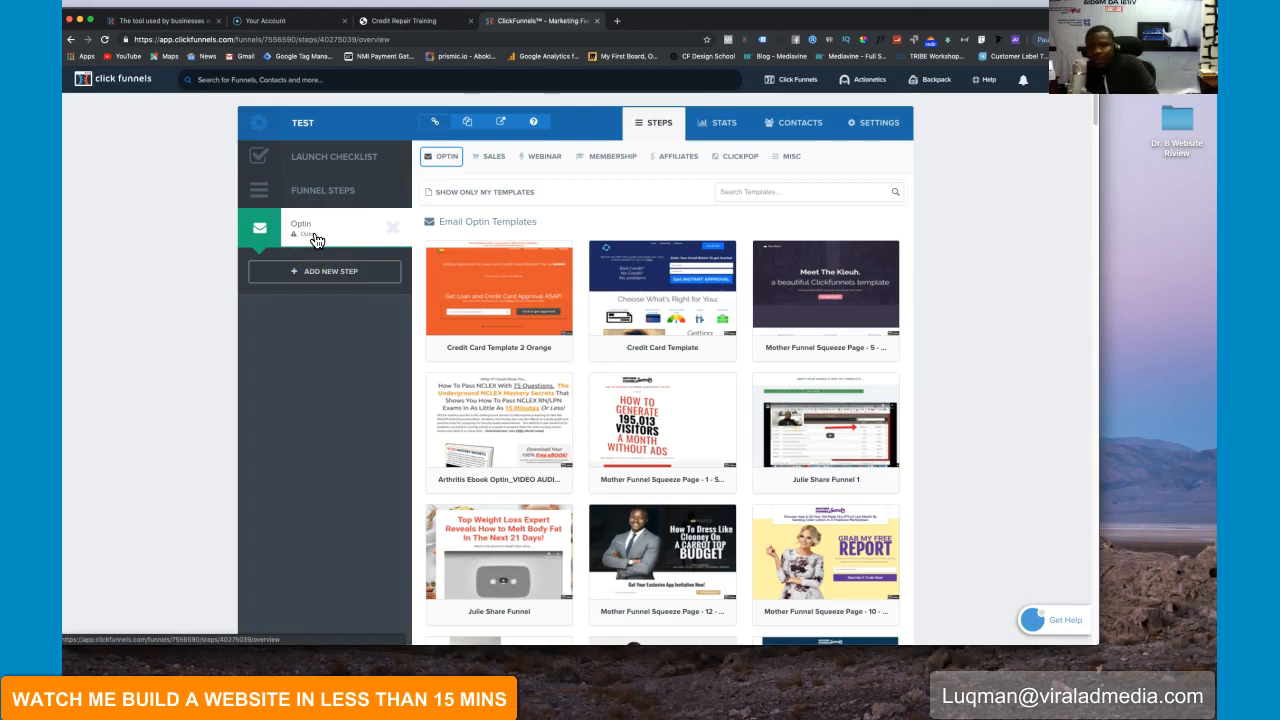
pyautogui.click(455, 161)
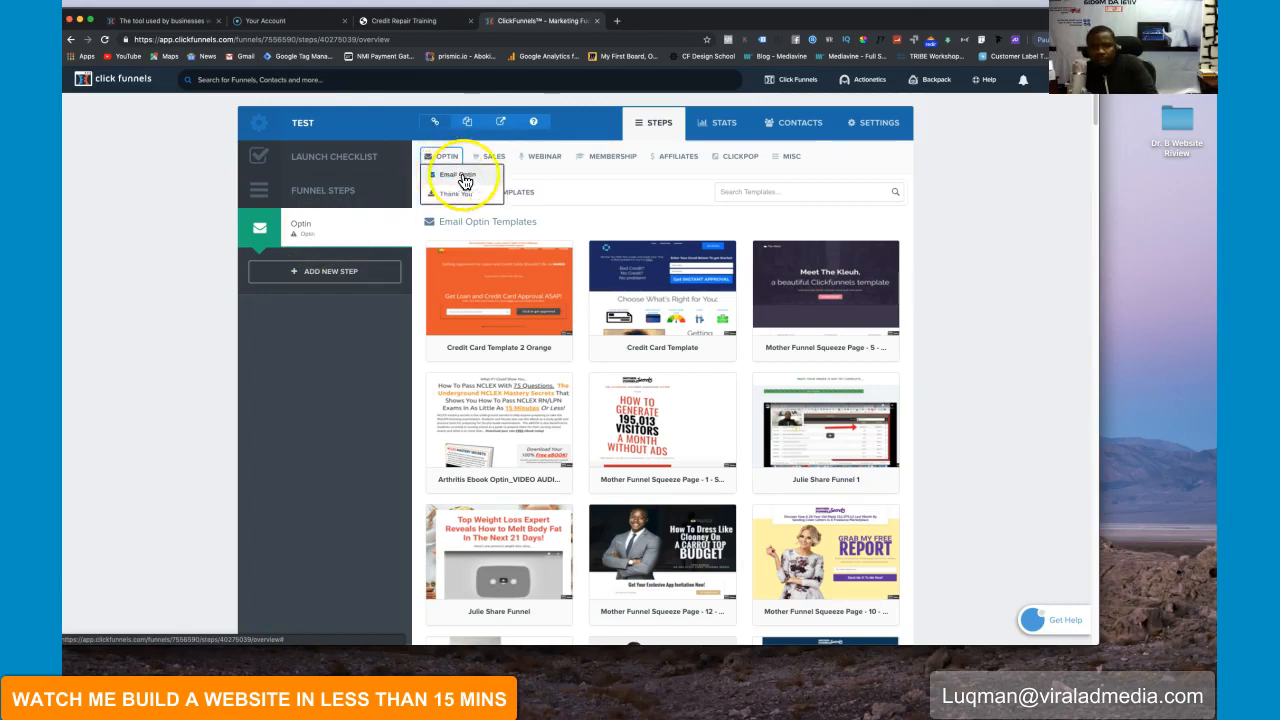
pyautogui.click(467, 179)
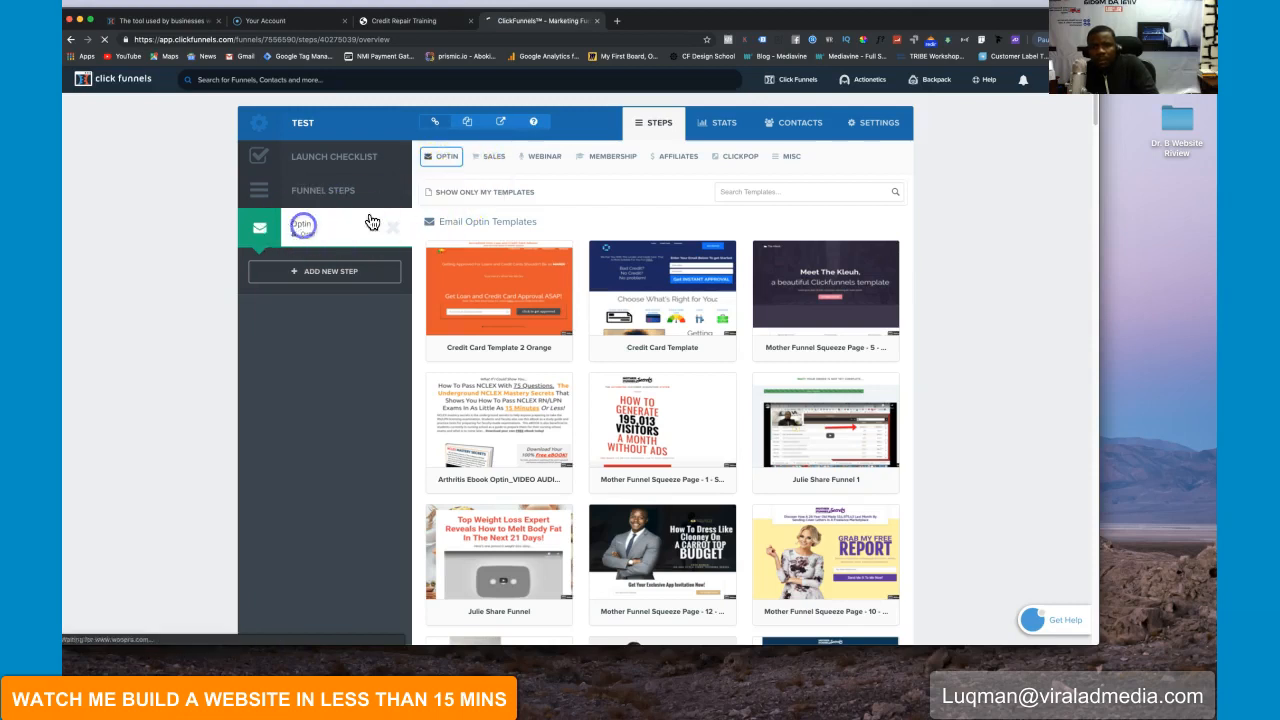
pyautogui.click(490, 158)
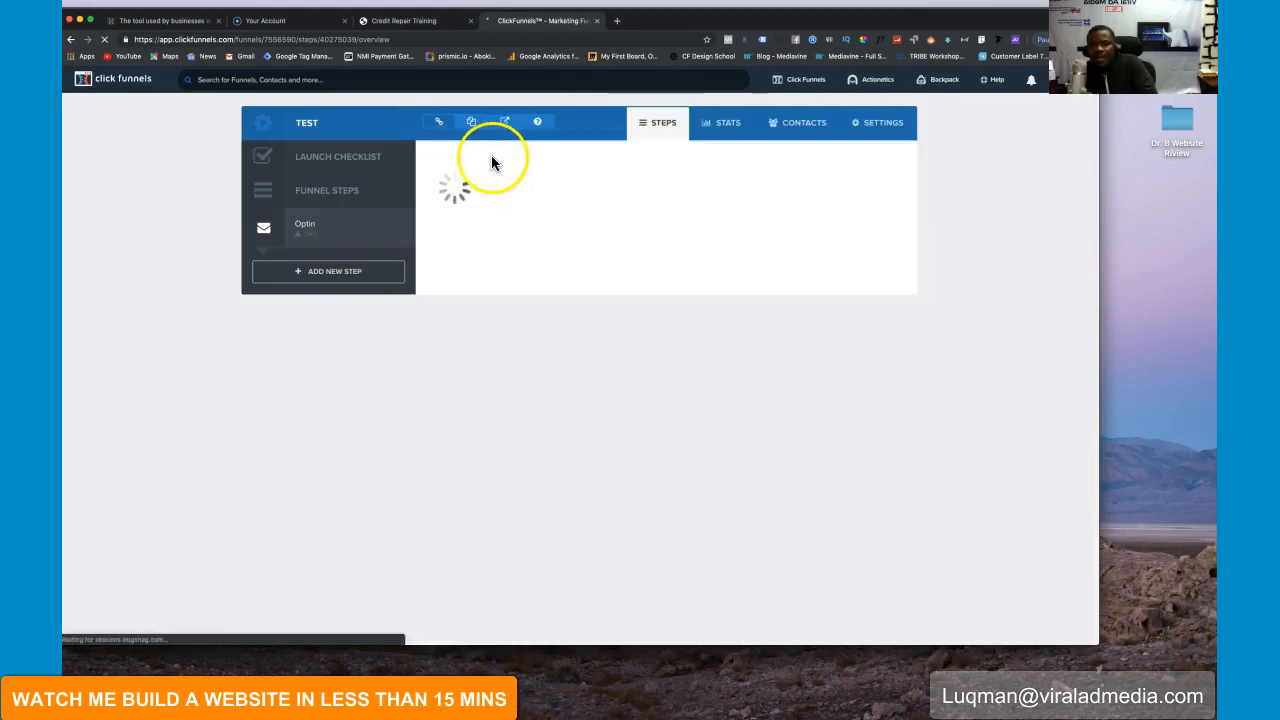
pyautogui.click(309, 225)
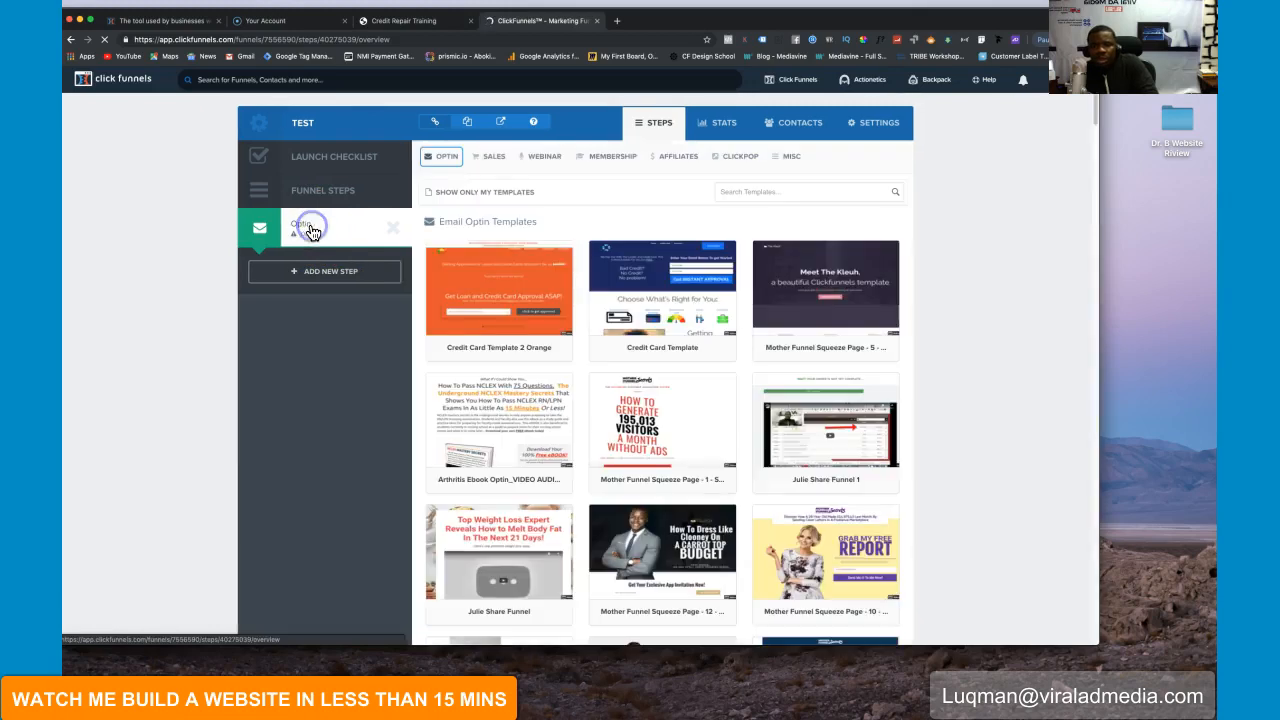
pyautogui.click(449, 159)
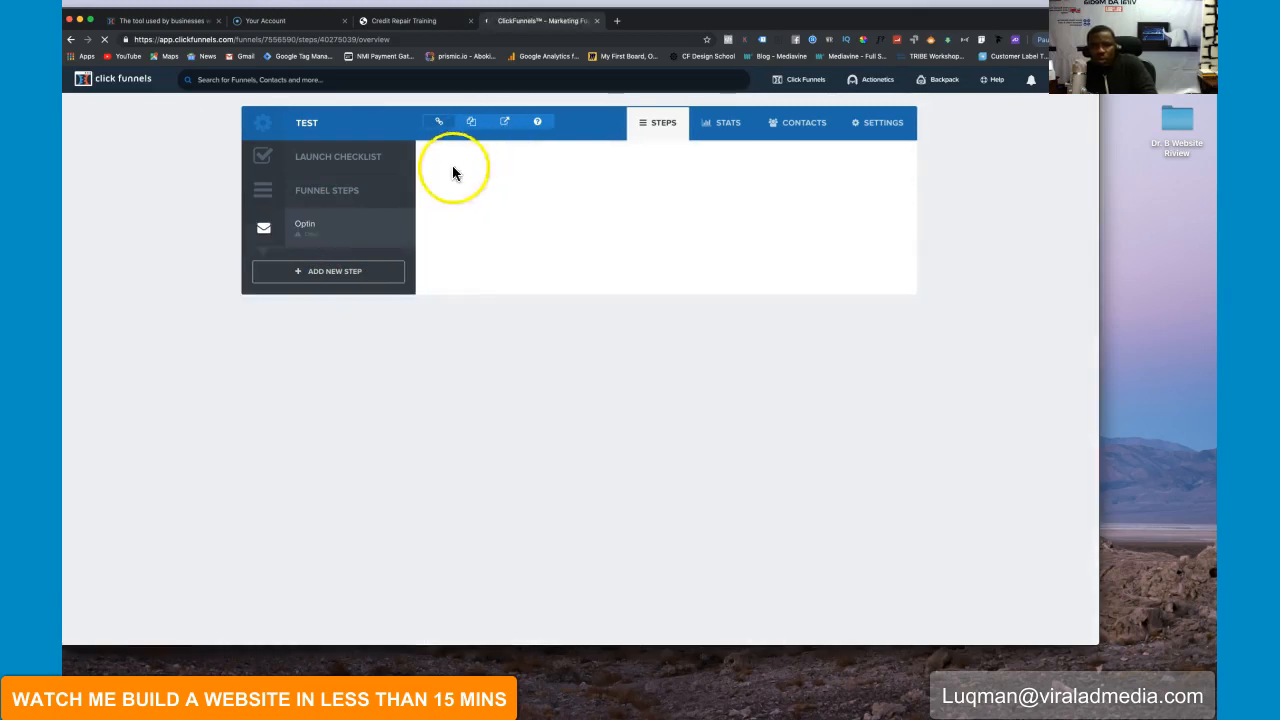
pyautogui.click(357, 223)
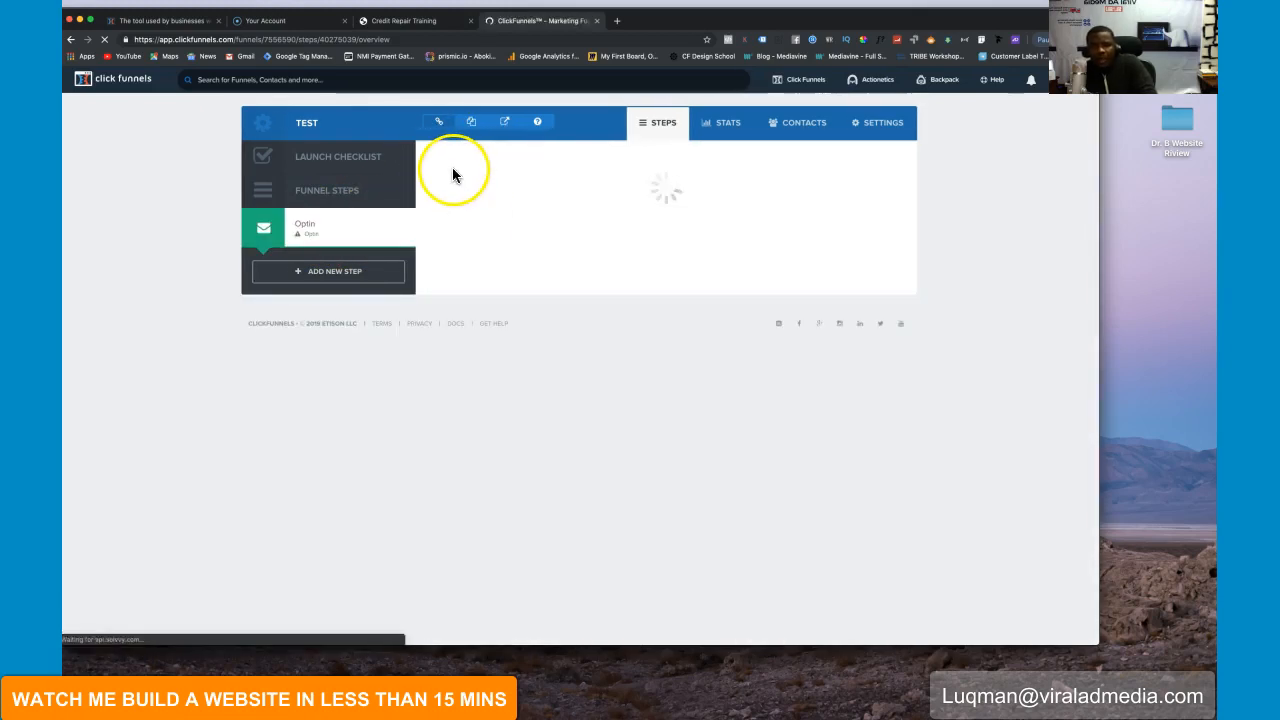
pyautogui.click(450, 161)
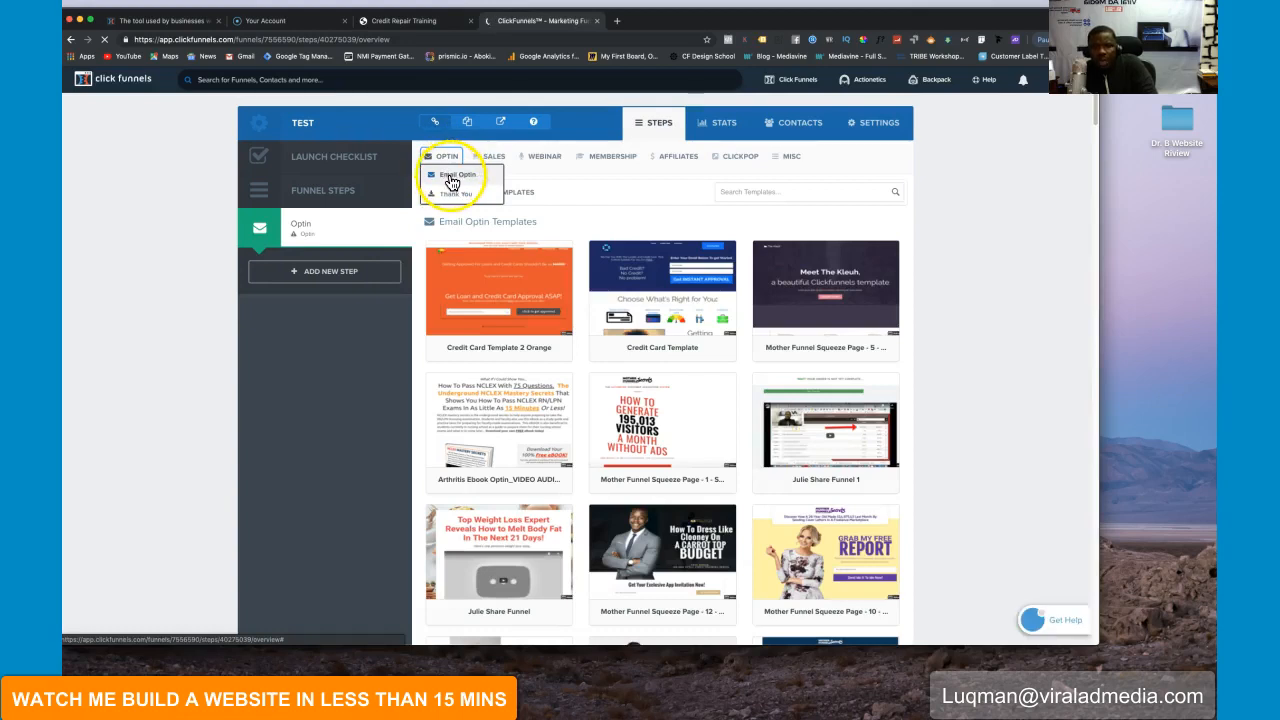
pyautogui.click(450, 179)
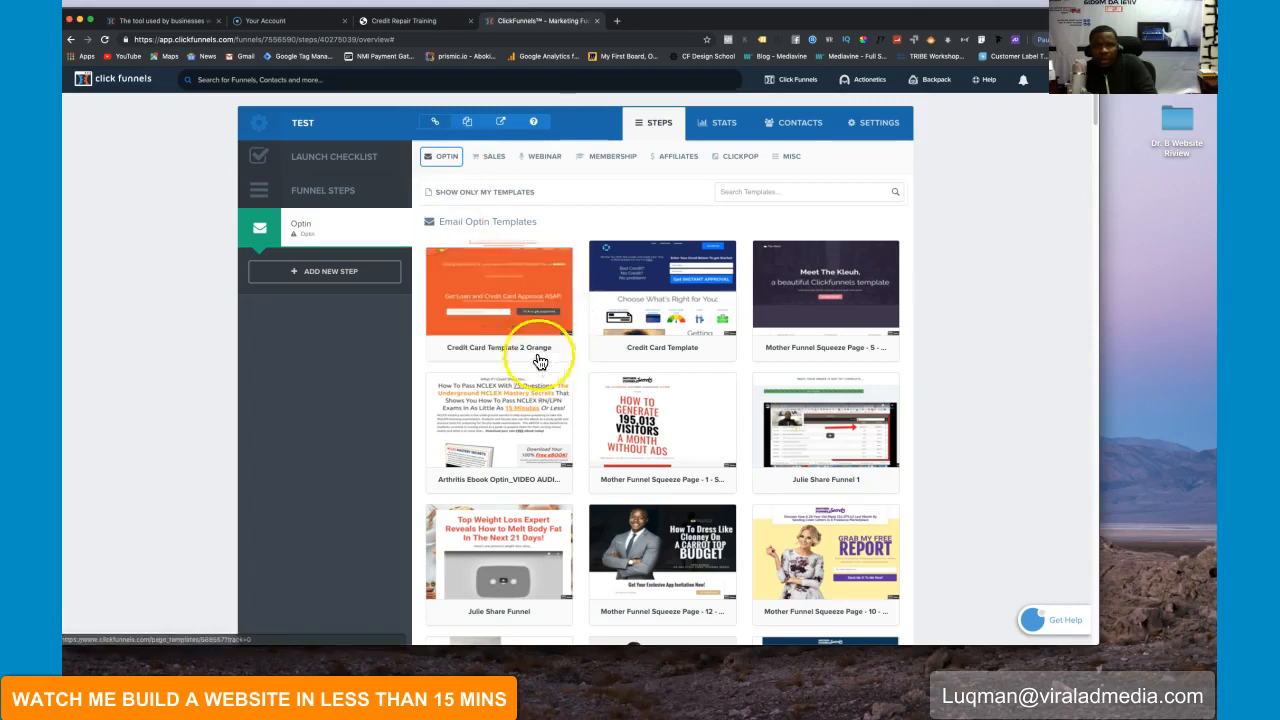
# Step: Browse the Email Optin templates and select the Mother Funnel Vintage Squeeze - 2 template for the step
pyautogui.scroll(-5, 623, 420)
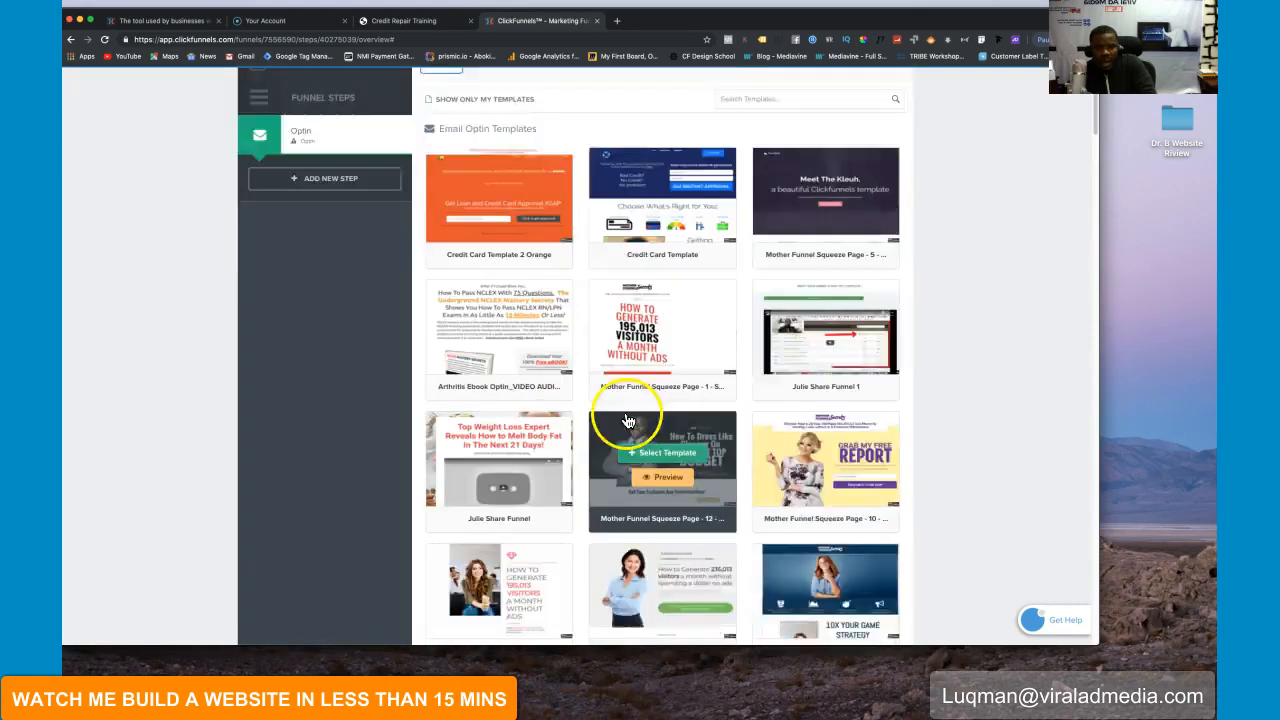
pyautogui.scroll(-5, 626, 421)
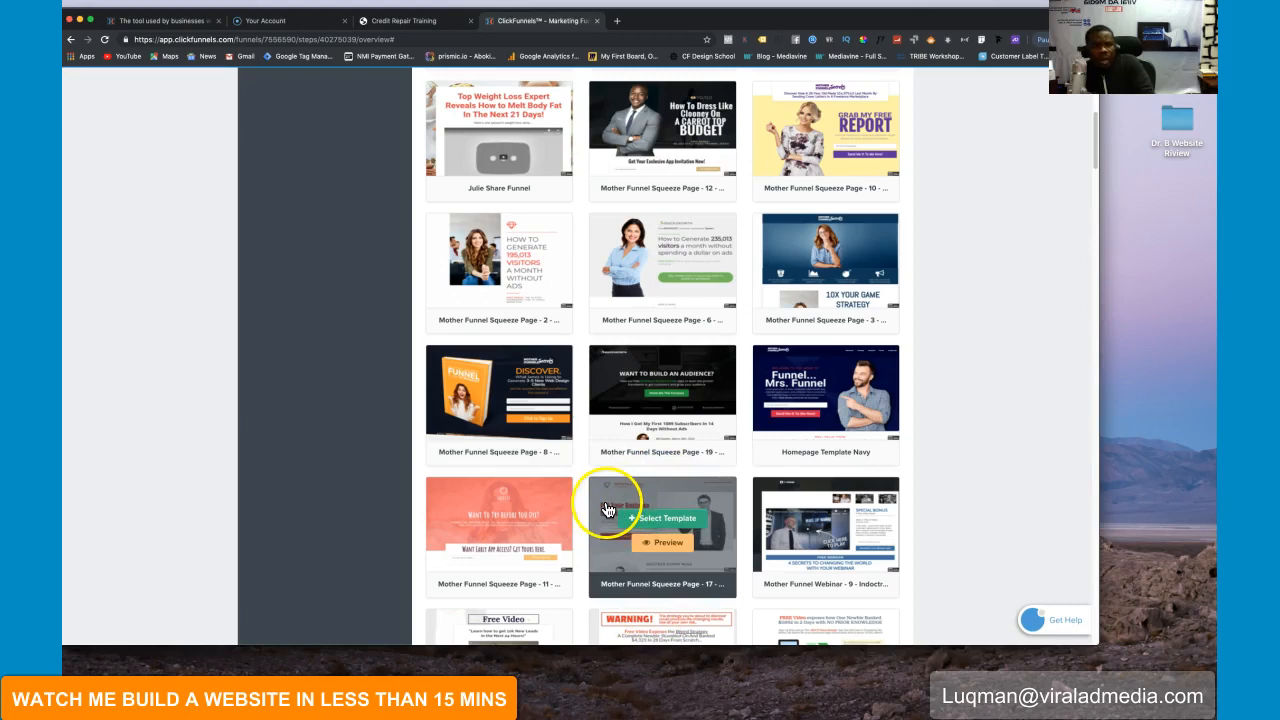
pyautogui.scroll(-2, 607, 509)
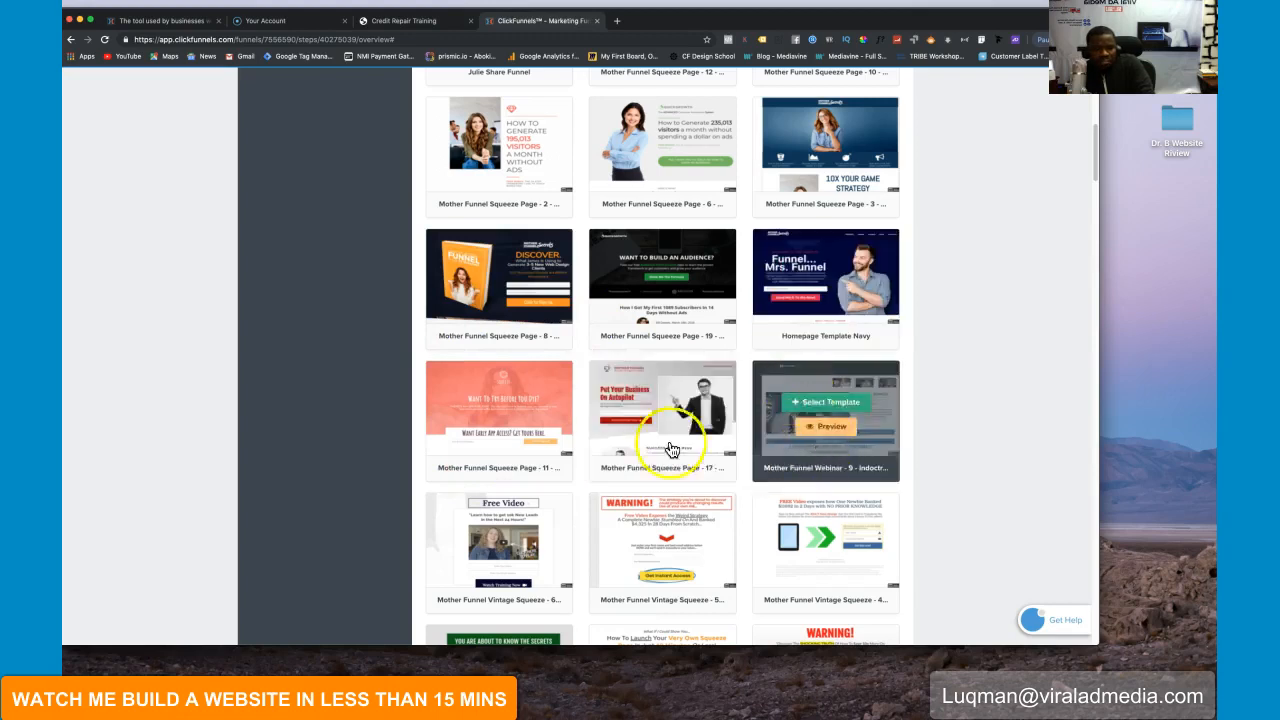
pyautogui.scroll(-1, 690, 420)
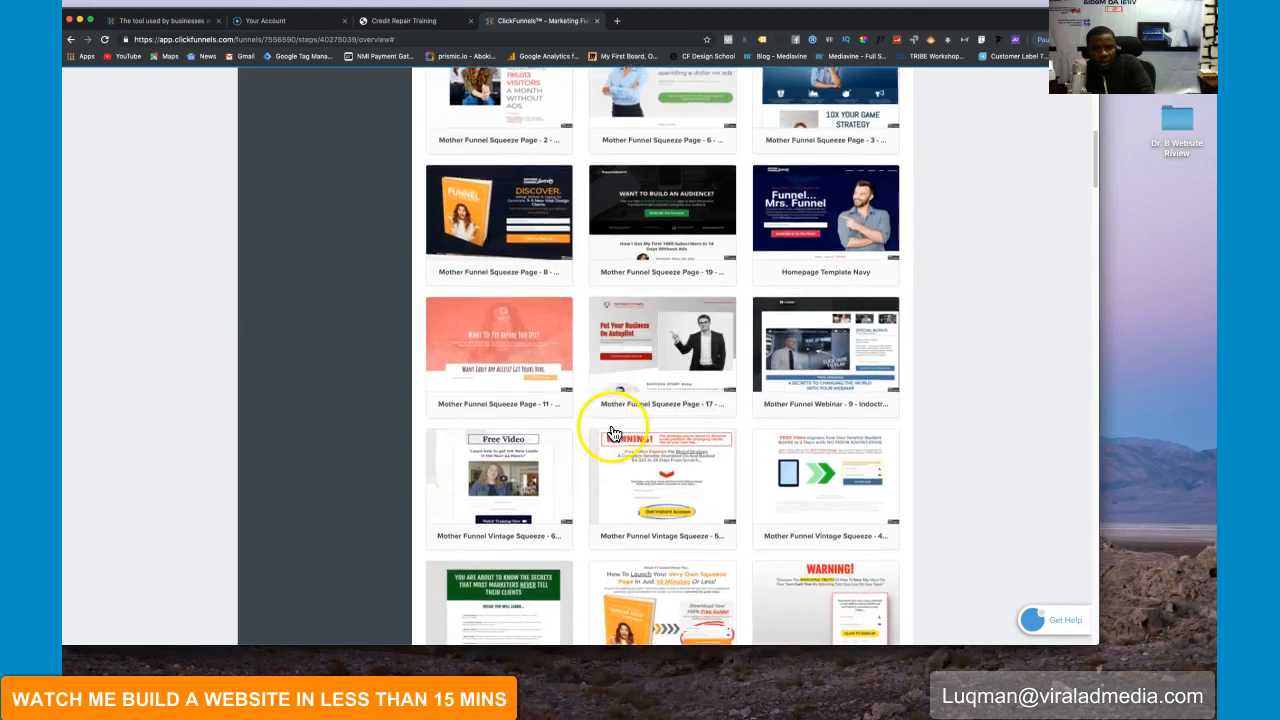
pyautogui.scroll(-2, 614, 434)
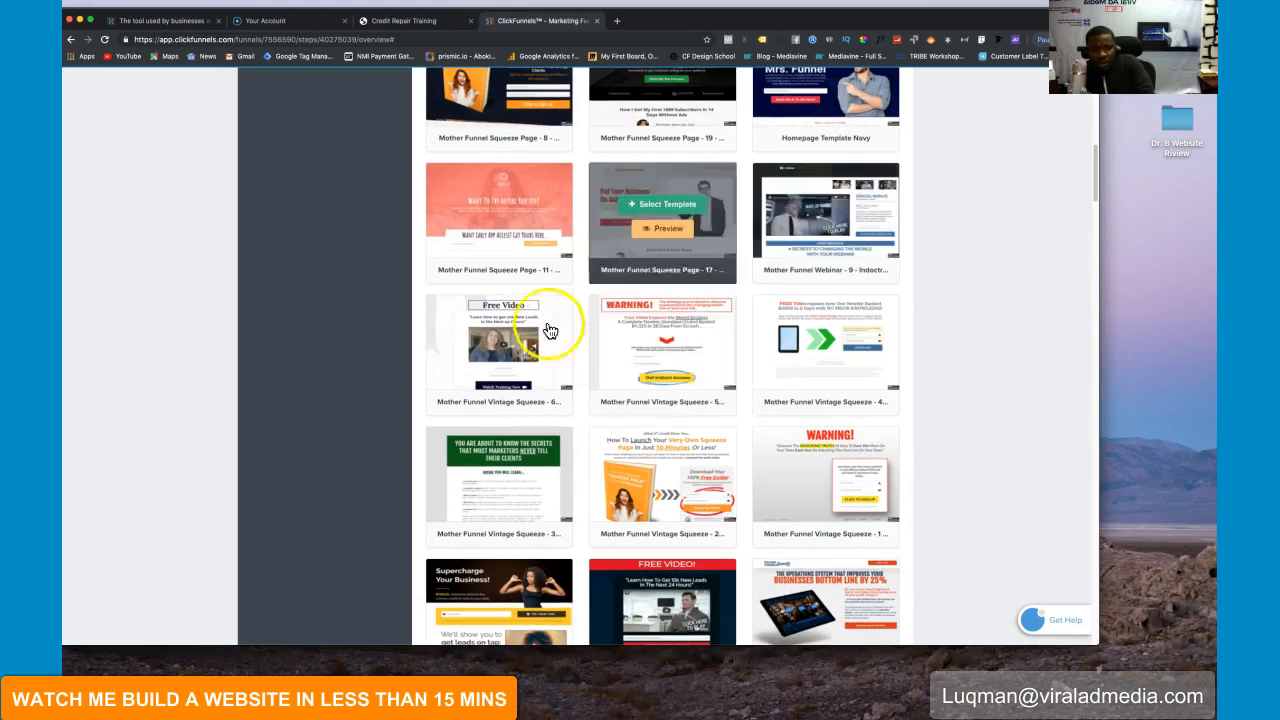
pyautogui.scroll(1, 617, 350)
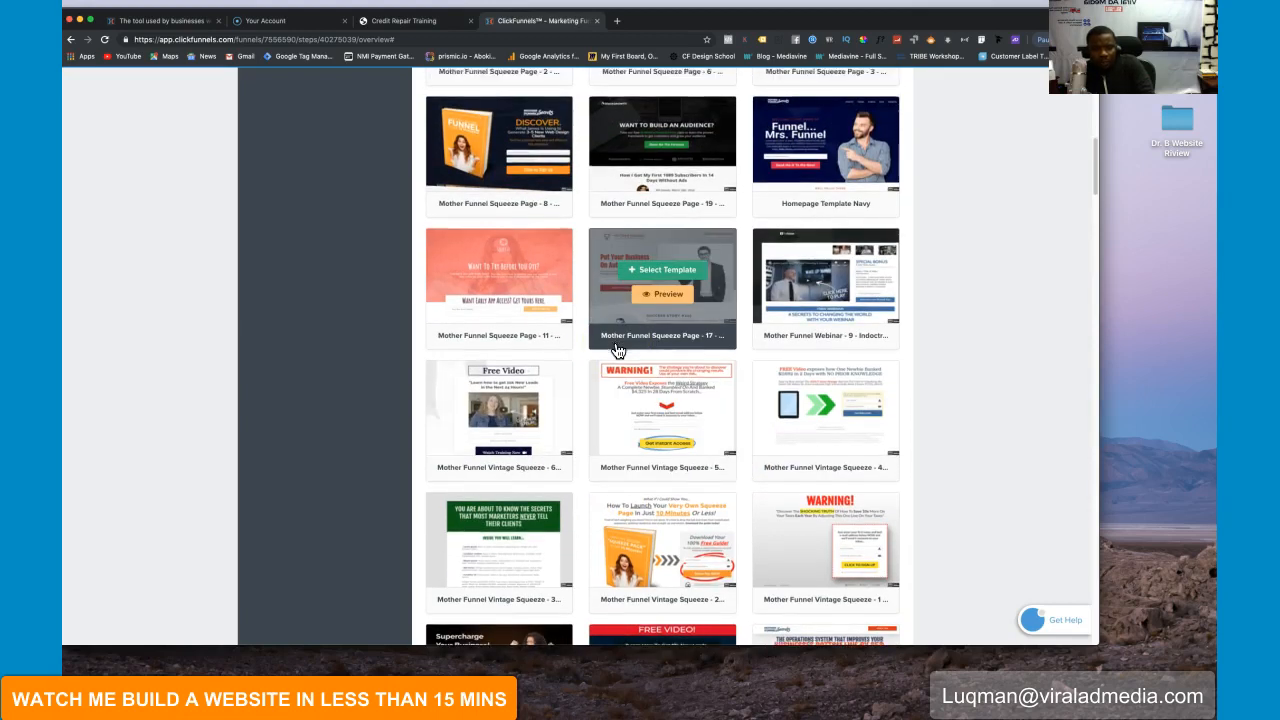
pyautogui.scroll(-3, 617, 350)
pyautogui.click(661, 358)
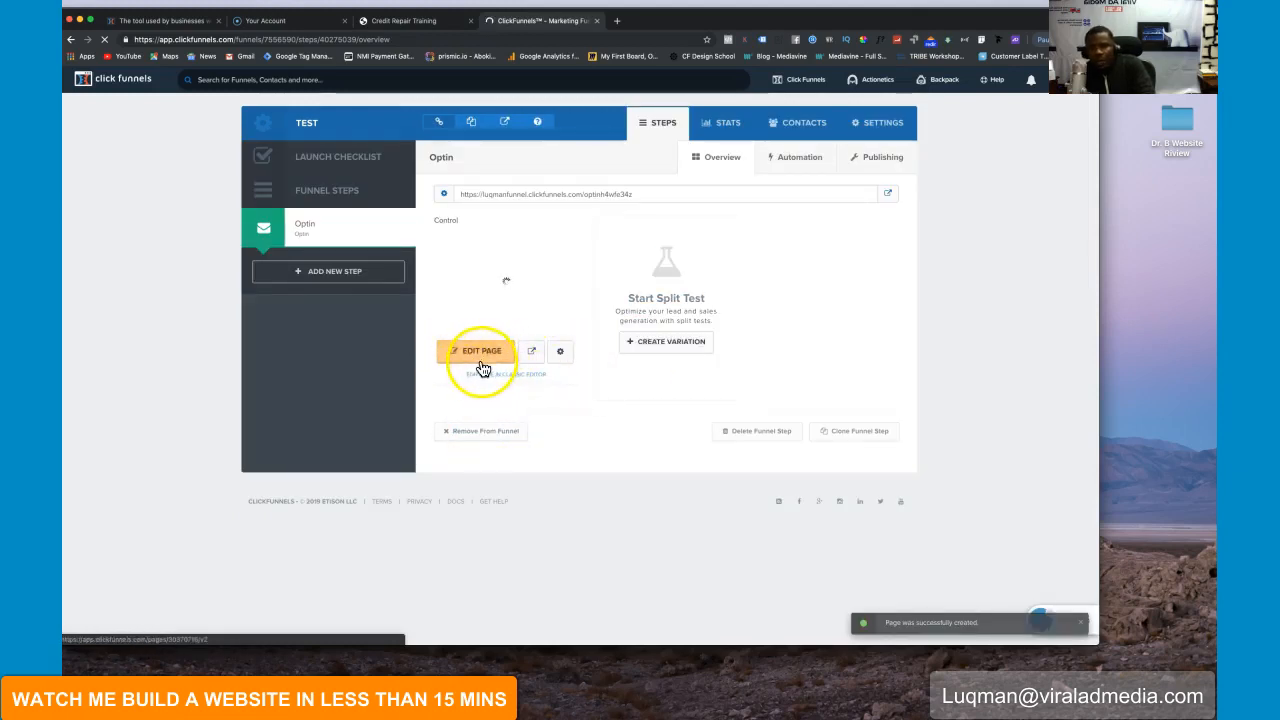
# Step: Open the Optin page in the page editor and look over its template layout
pyautogui.click(482, 358)
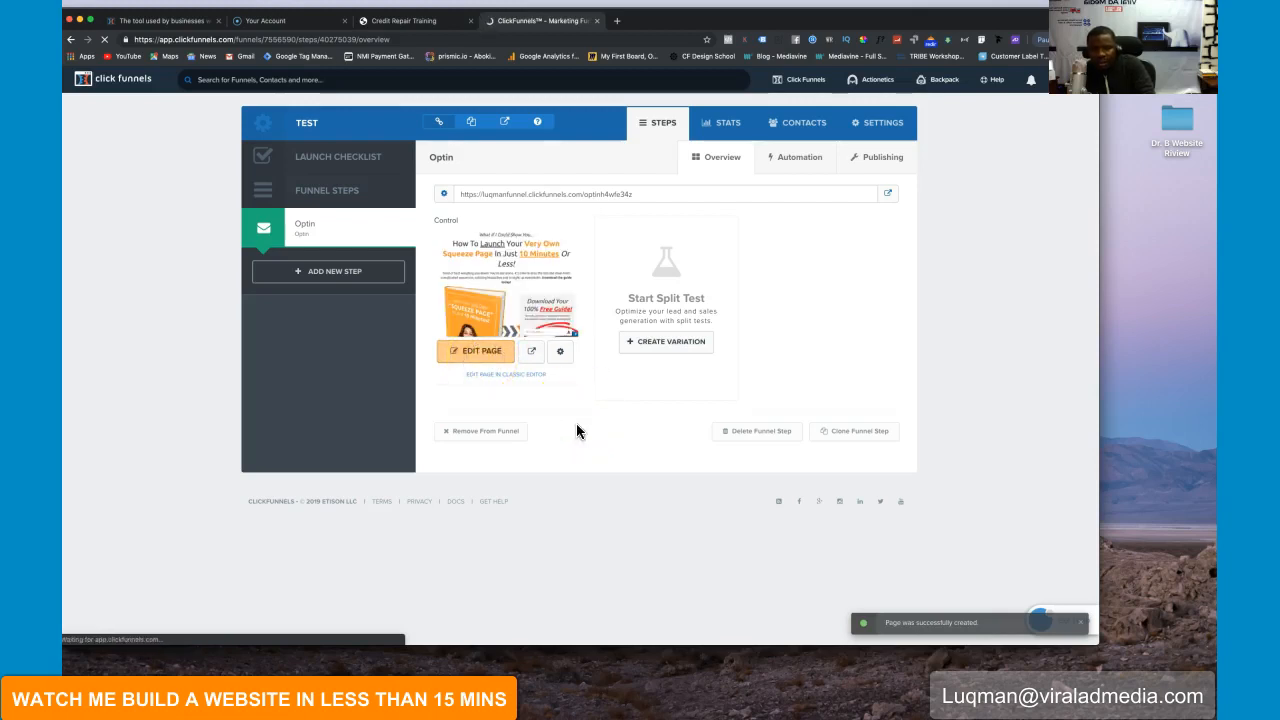
pyautogui.click(478, 362)
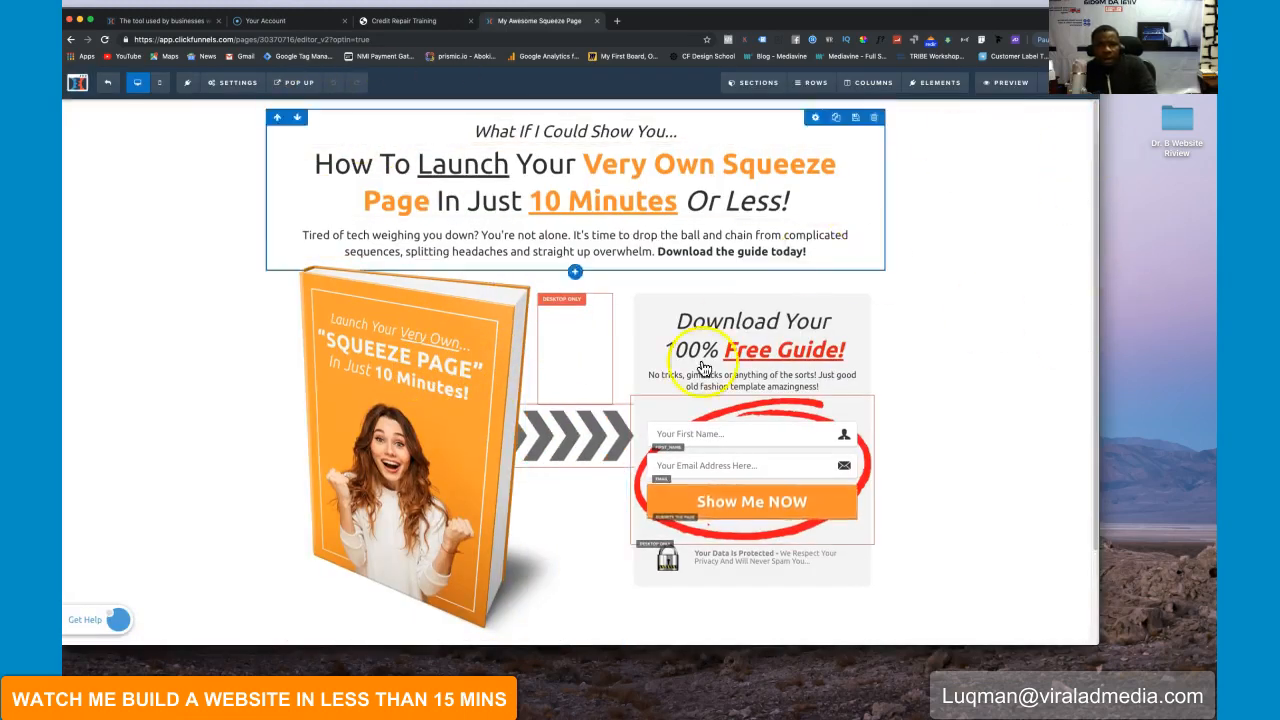
pyautogui.scroll(-2, 483, 445)
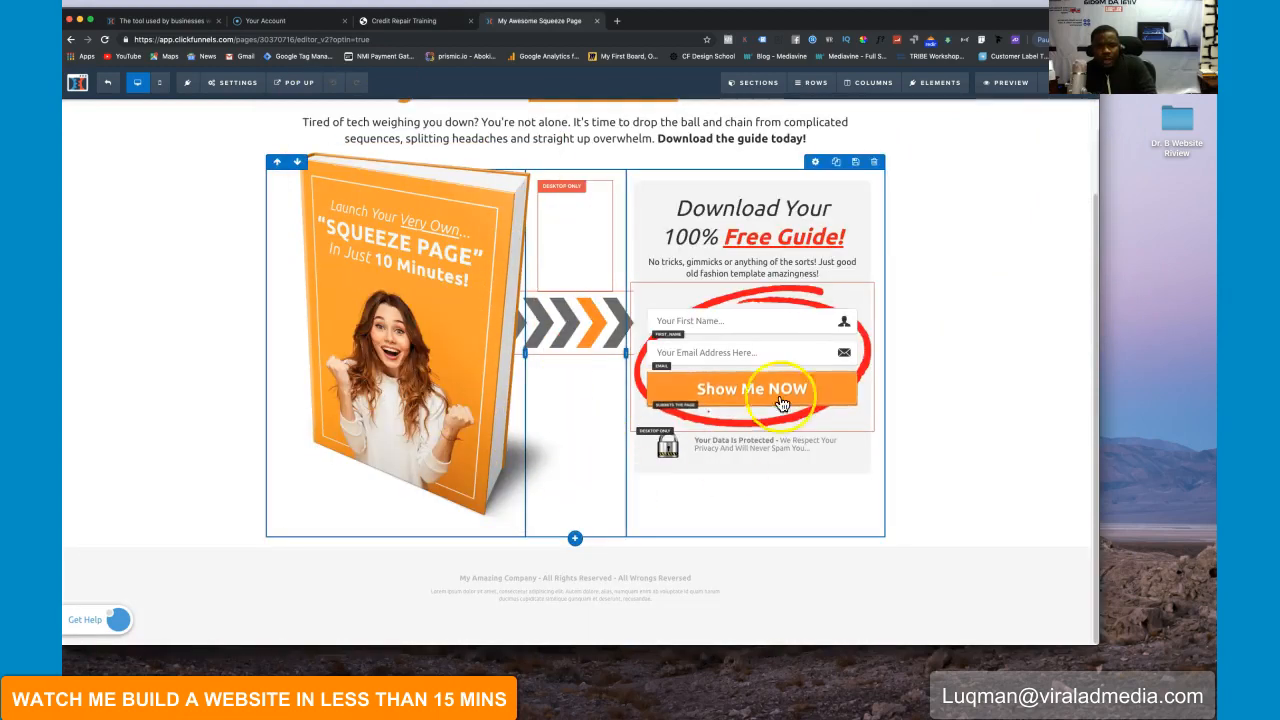
pyautogui.scroll(2, 737, 404)
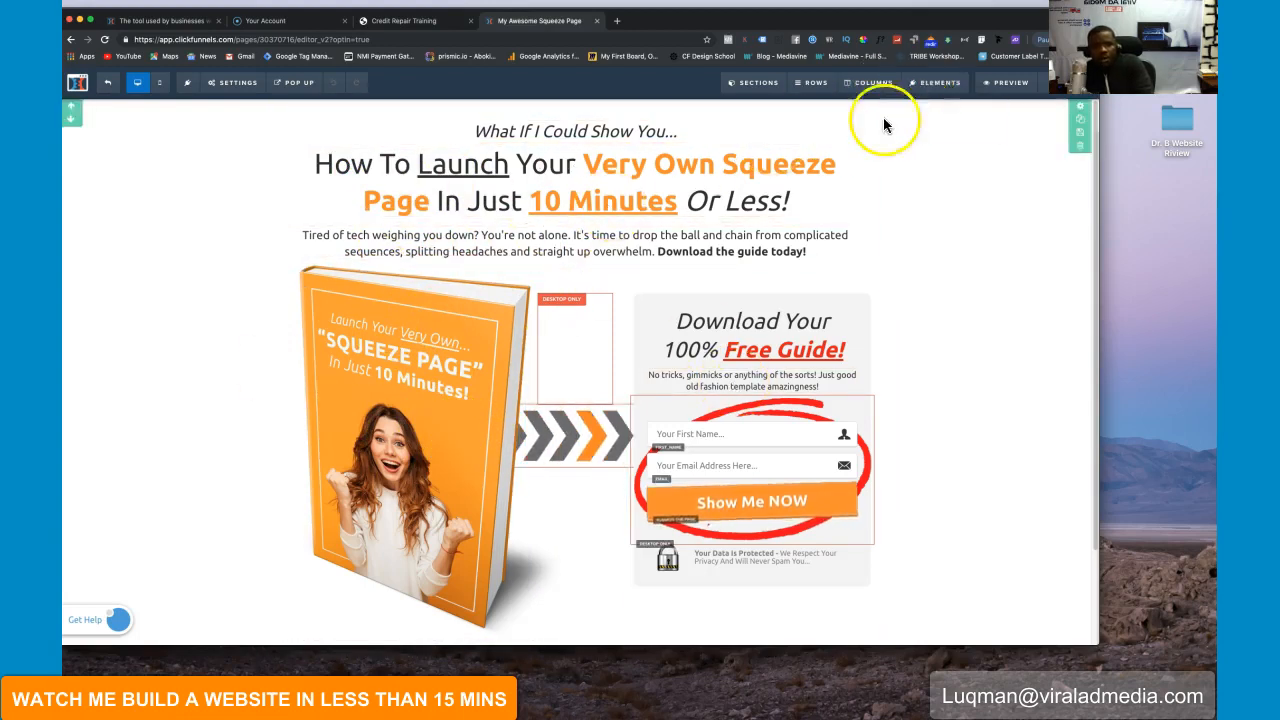
# Step: Delete the main content section and the footer section of the squeeze page
pyautogui.click(1080, 146)
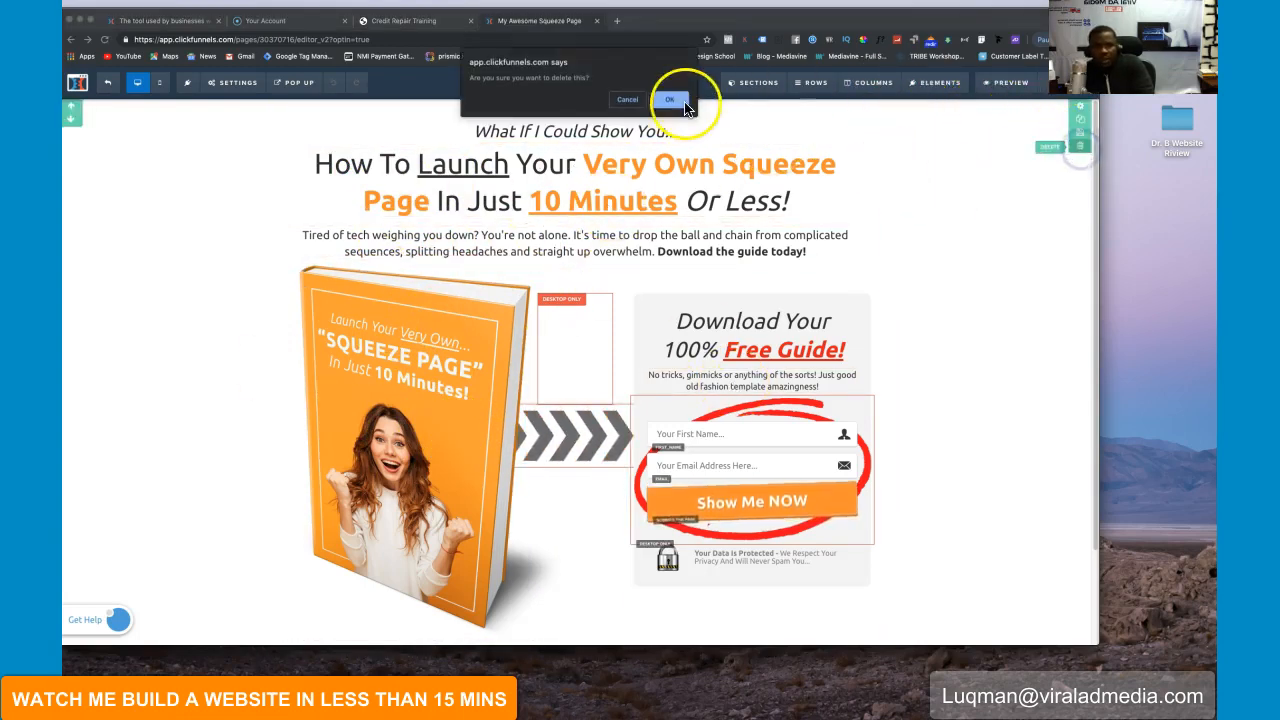
pyautogui.click(670, 100)
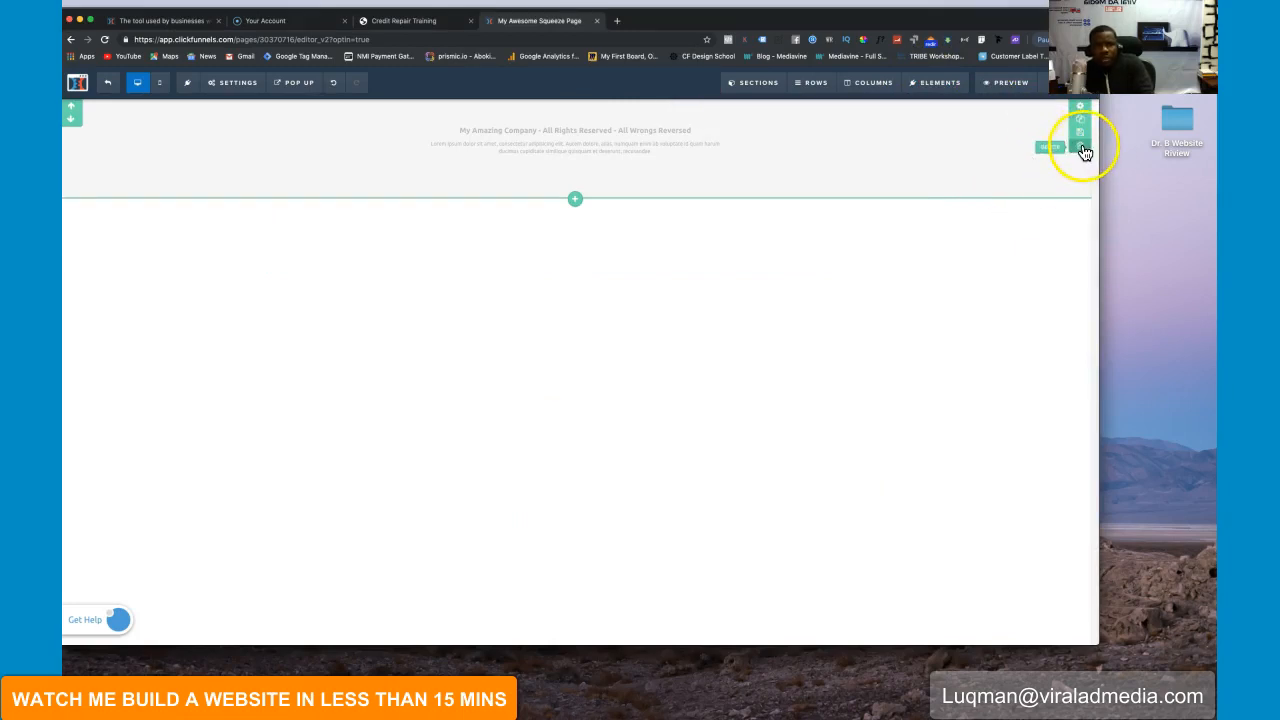
pyautogui.click(1082, 148)
pyautogui.click(669, 100)
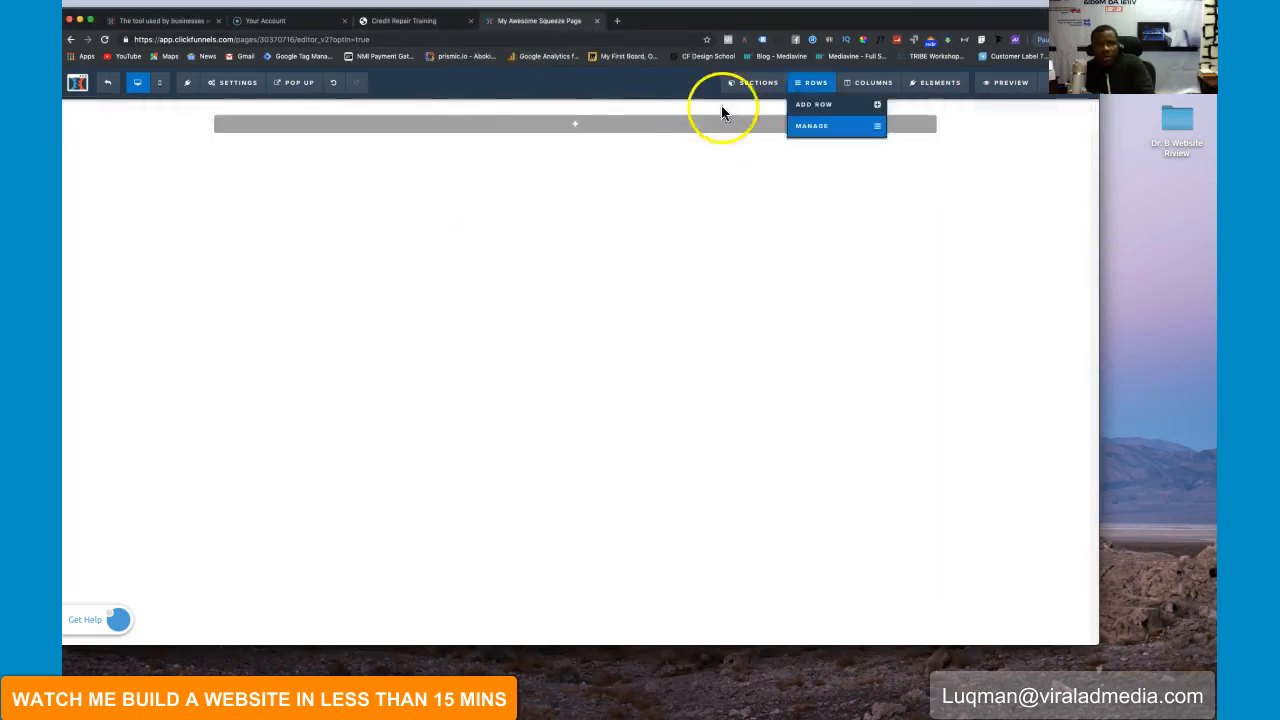
# Step: Add a full-width section to the empty page and insert a one-column row in it
pyautogui.moveTo(752, 84)
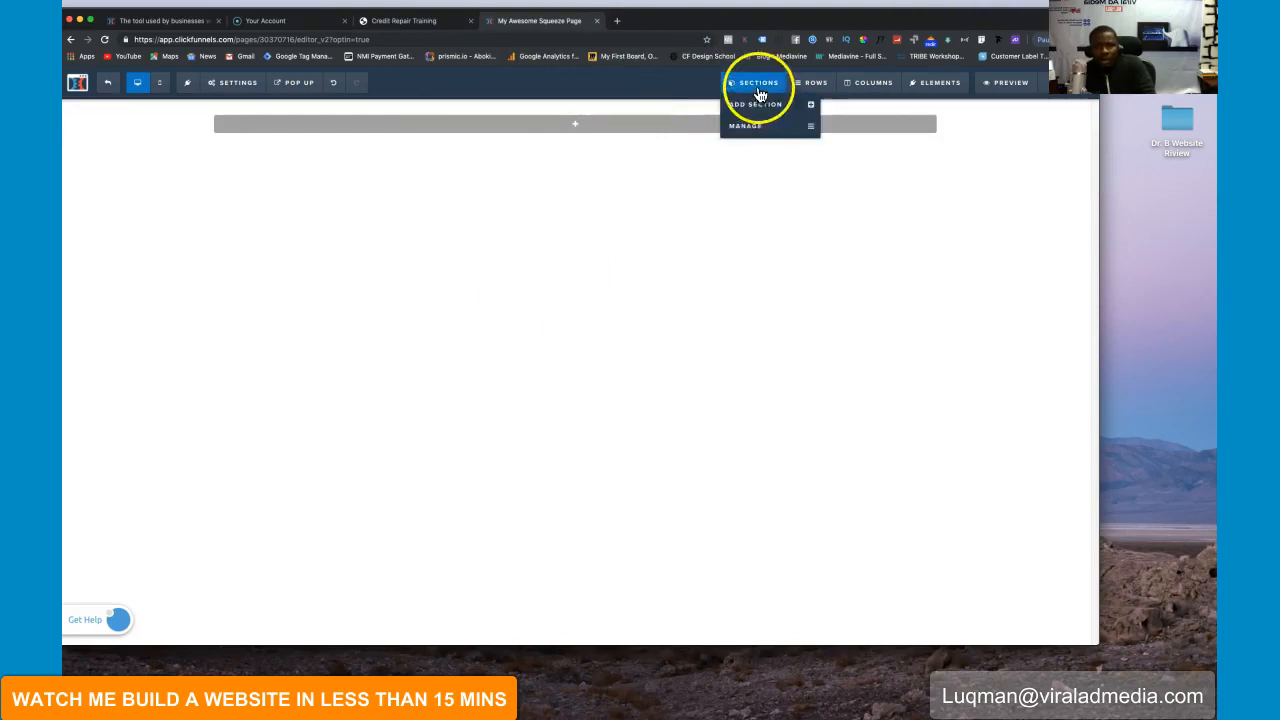
pyautogui.click(757, 105)
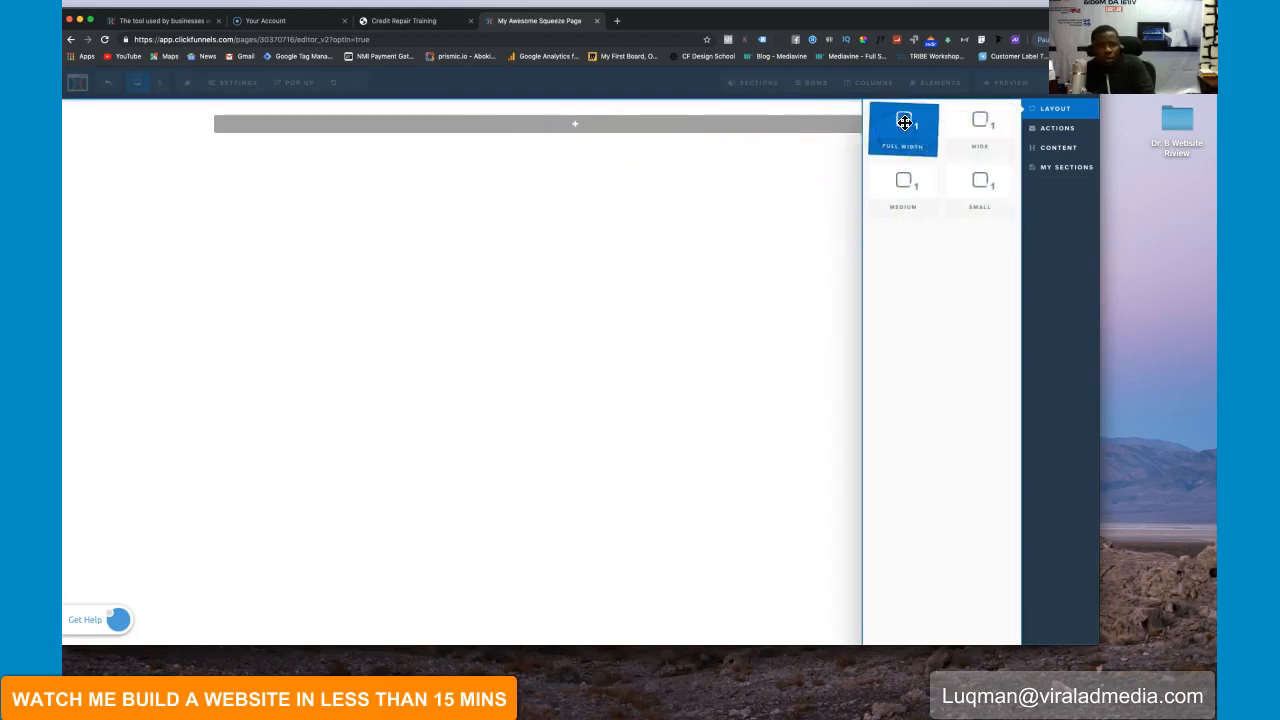
pyautogui.moveTo(610, 123); pyautogui.dragTo(574, 117)
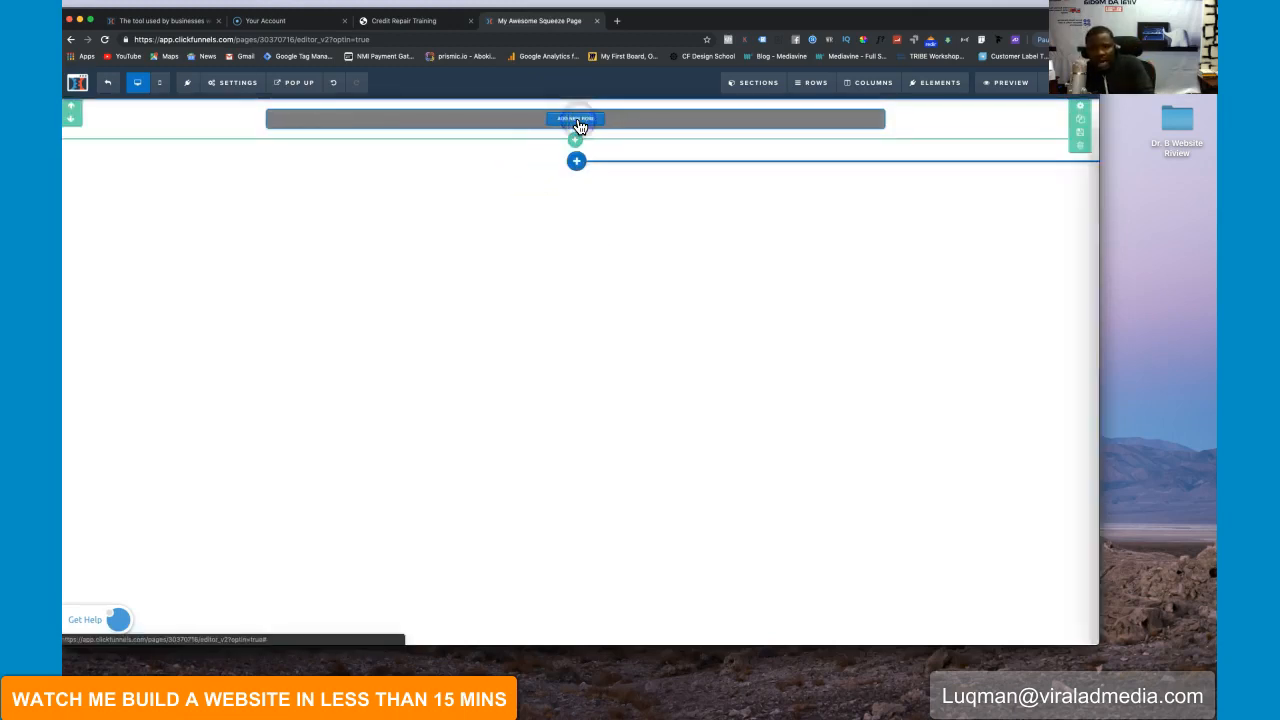
pyautogui.click(578, 122)
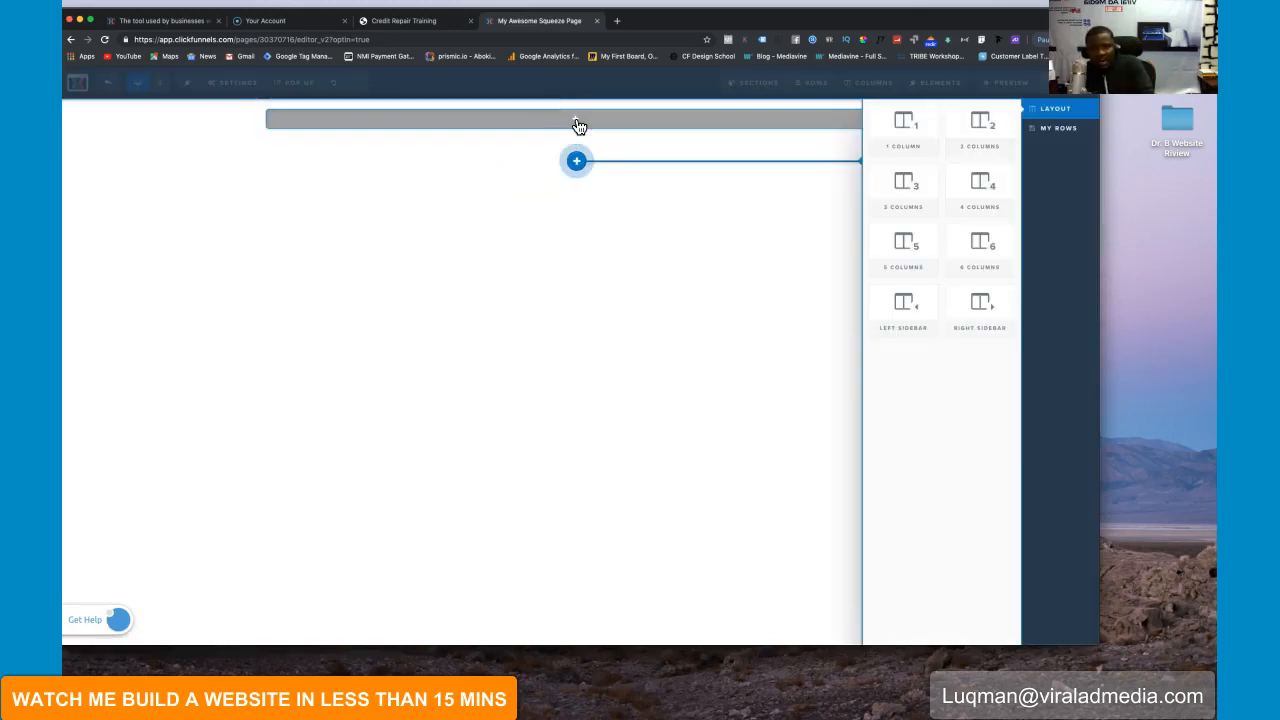
pyautogui.click(904, 125)
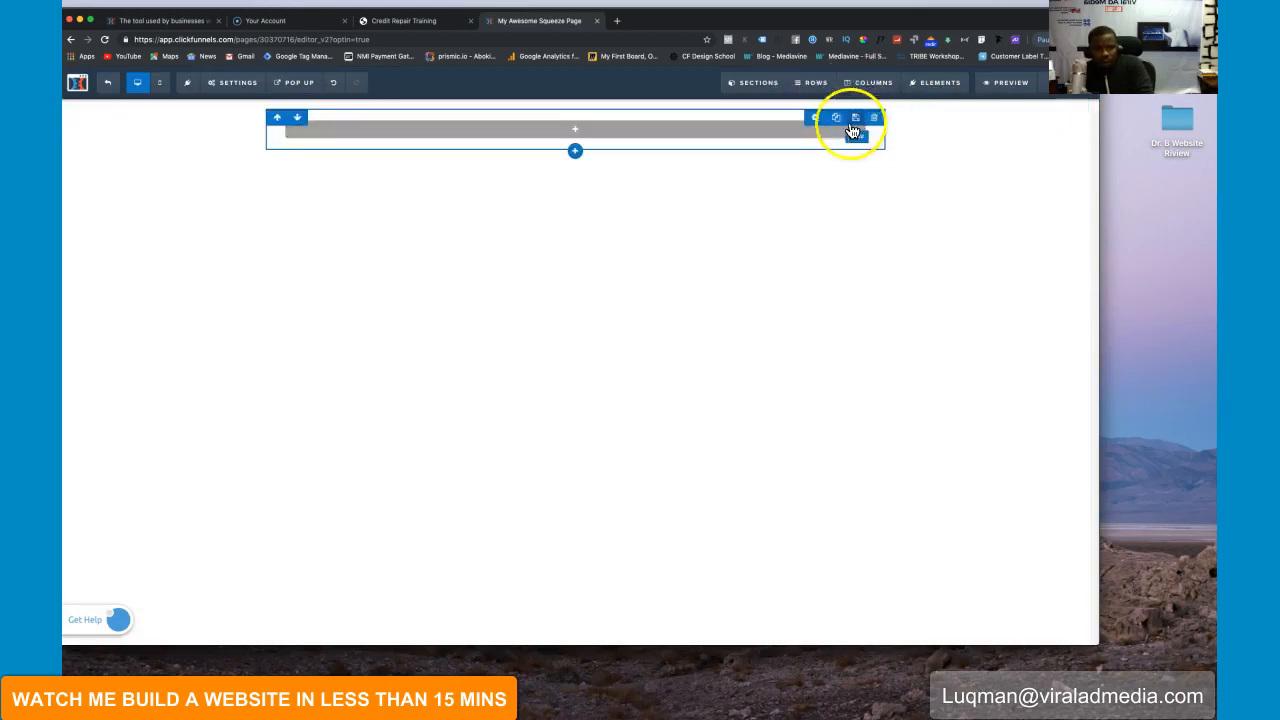
# Step: Add a headline to the empty row and replace its placeholder text with "Watch Me Build A Website"
pyautogui.click(572, 129)
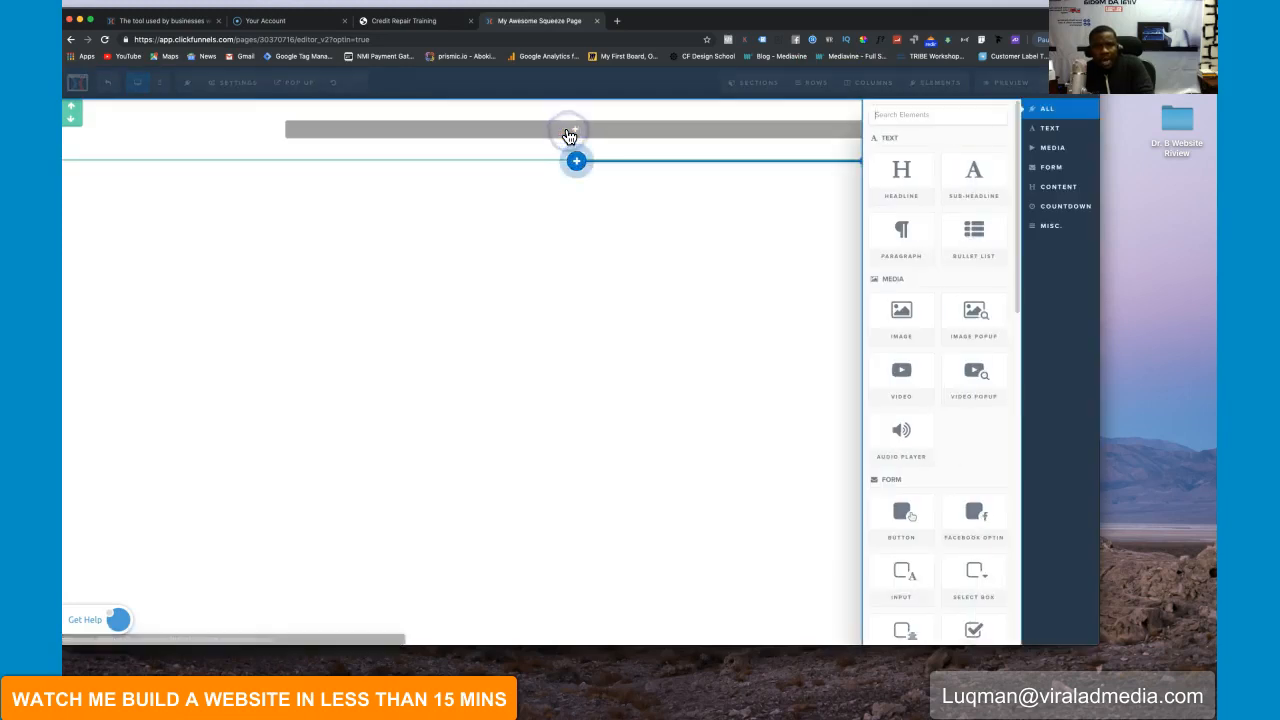
pyautogui.click(900, 180)
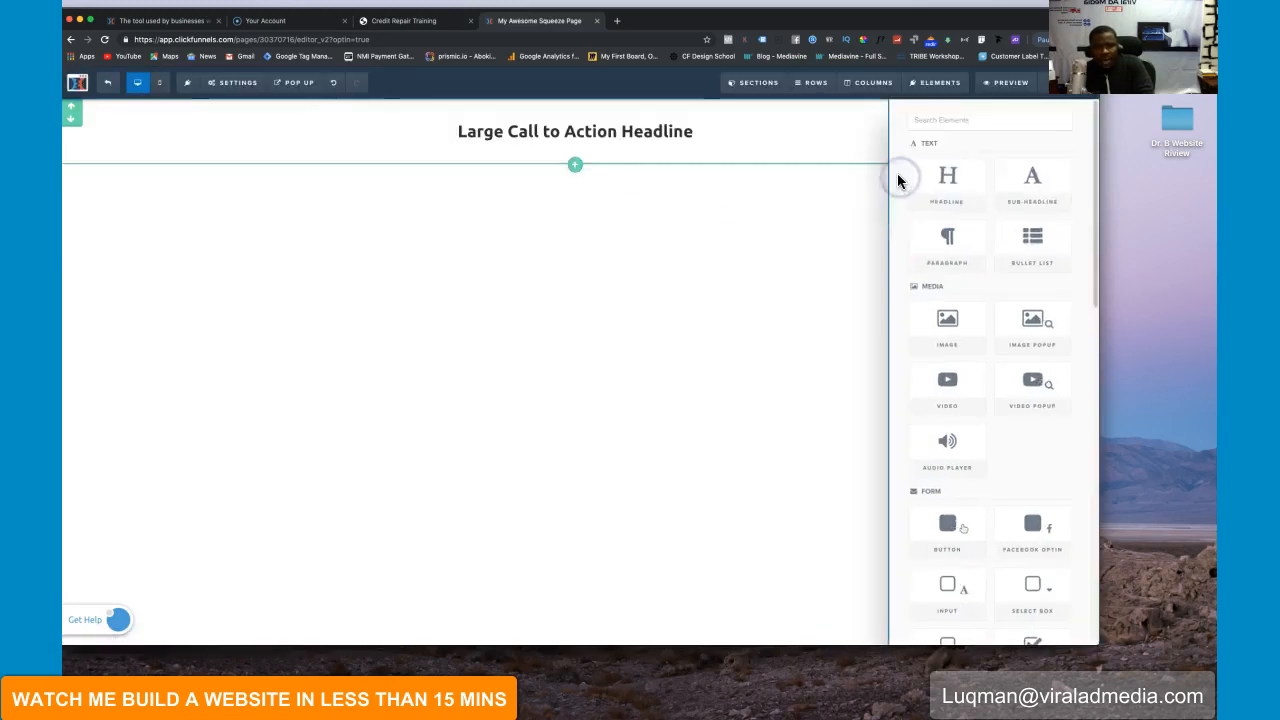
pyautogui.click(600, 149)
pyautogui.click(434, 140)
pyautogui.click(483, 137)
pyautogui.moveTo(483, 137); pyautogui.dragTo(701, 146)
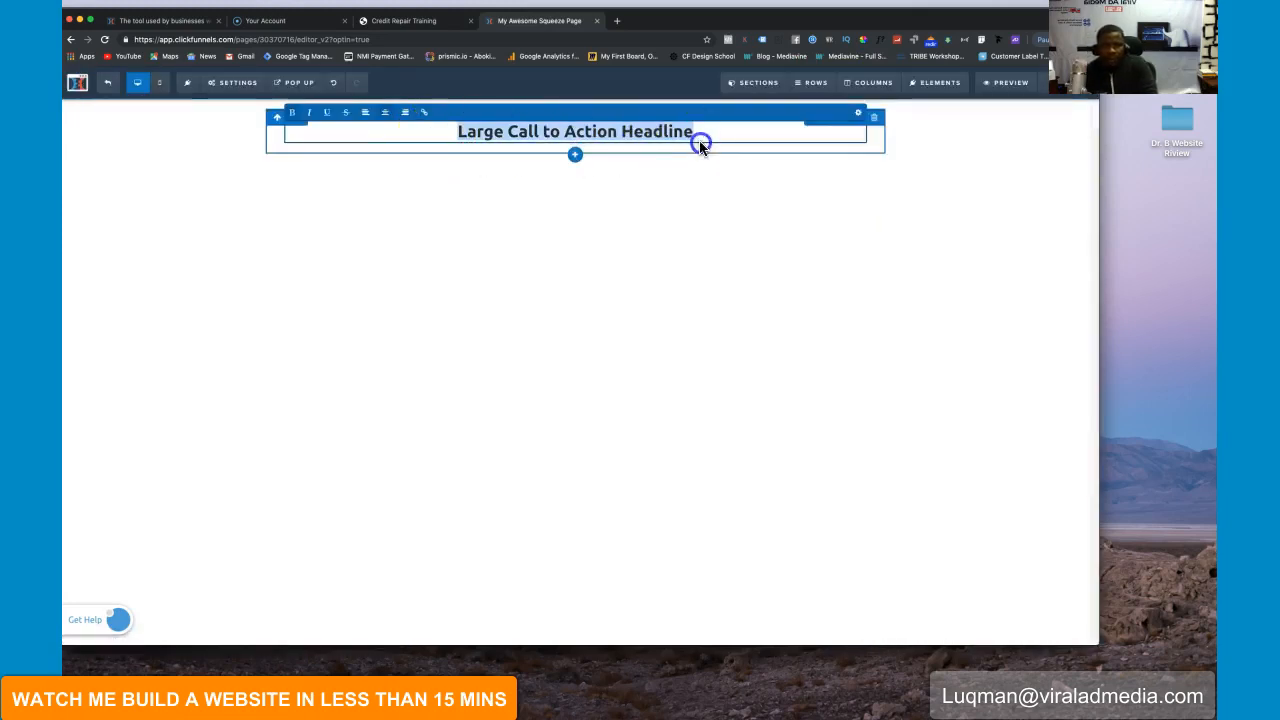
pyautogui.write('C')
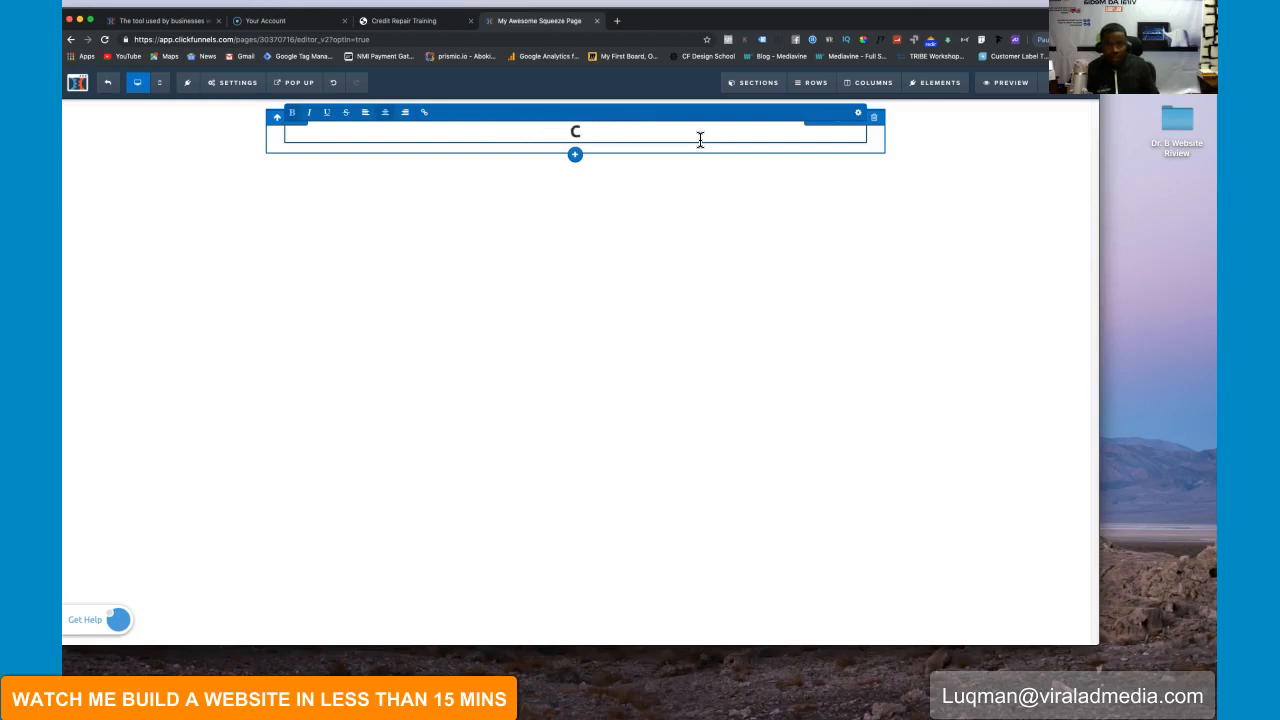
pyautogui.write('atch Me Build A Web')
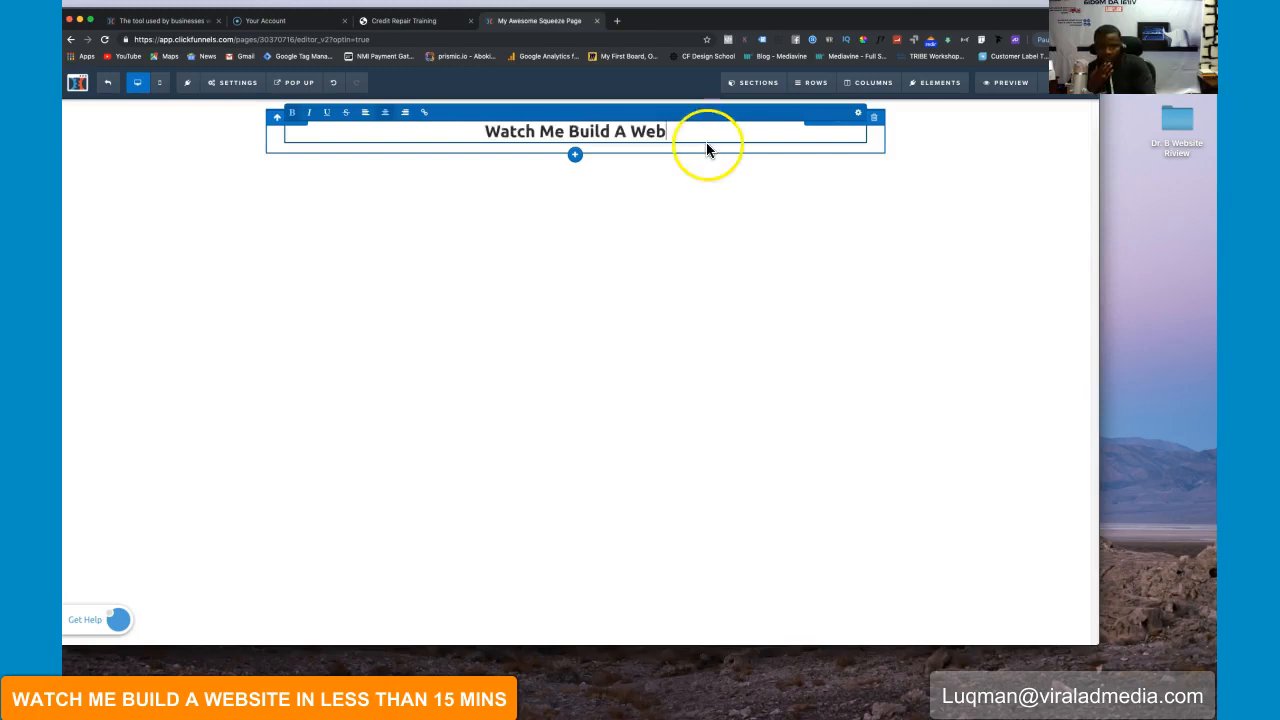
pyautogui.write('site')
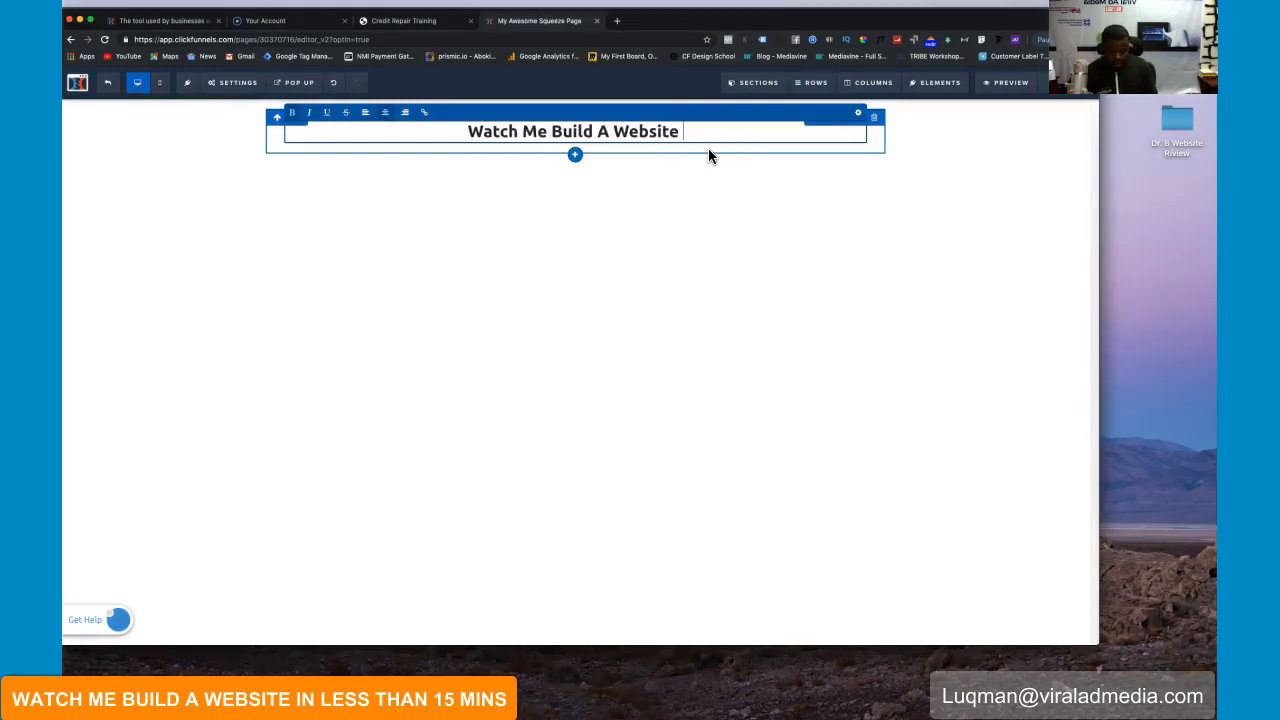
# Step: Complete the headline by adding "in 5 Mins" at its end
pyautogui.click(697, 132)
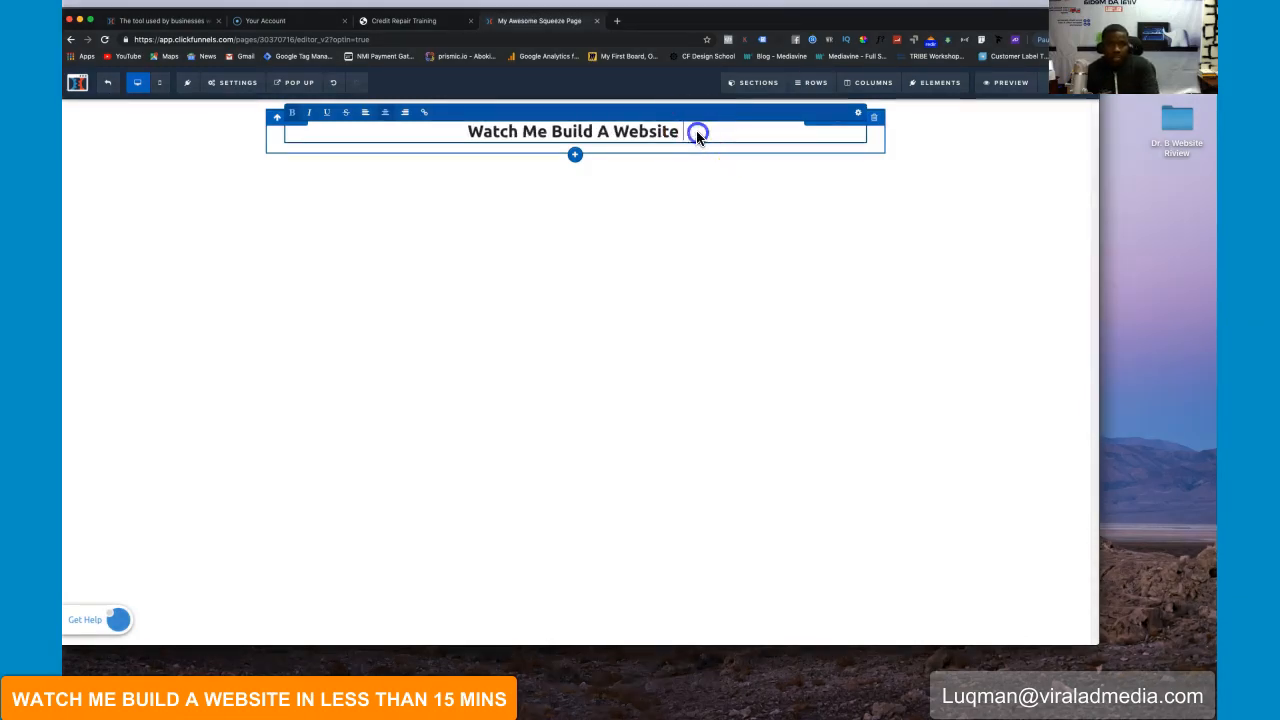
pyautogui.click(702, 121)
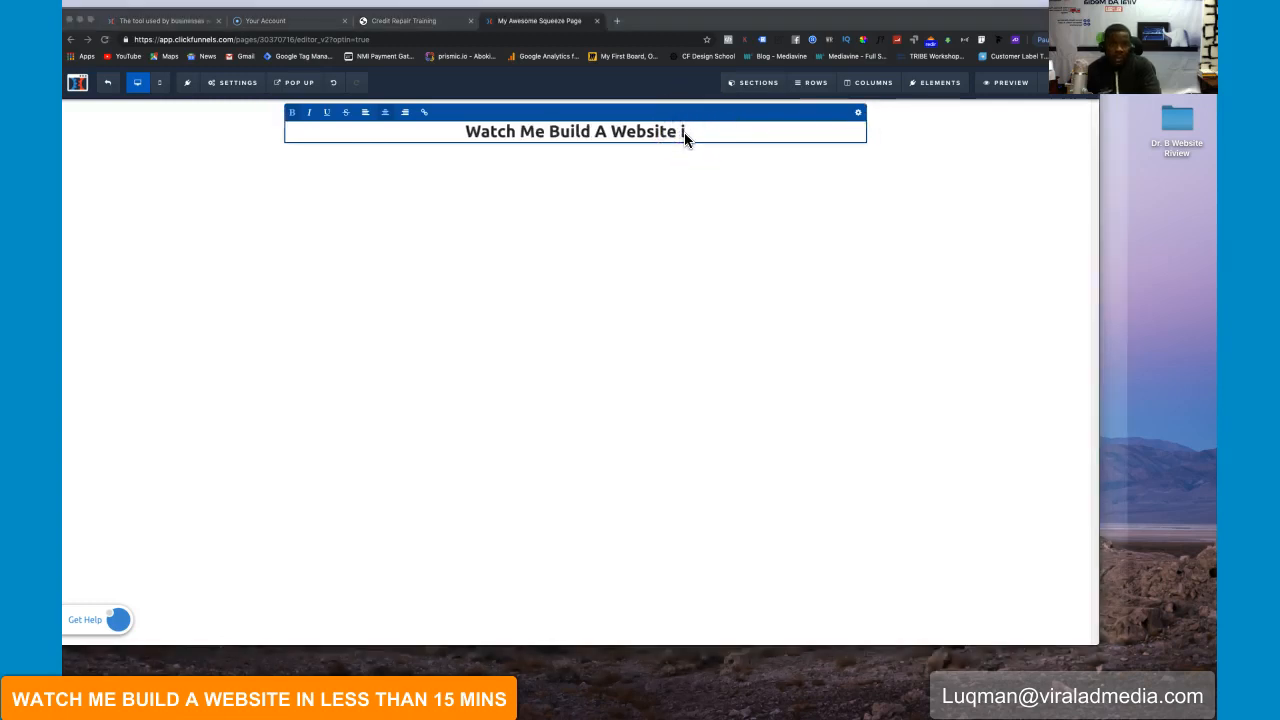
pyautogui.click(684, 132)
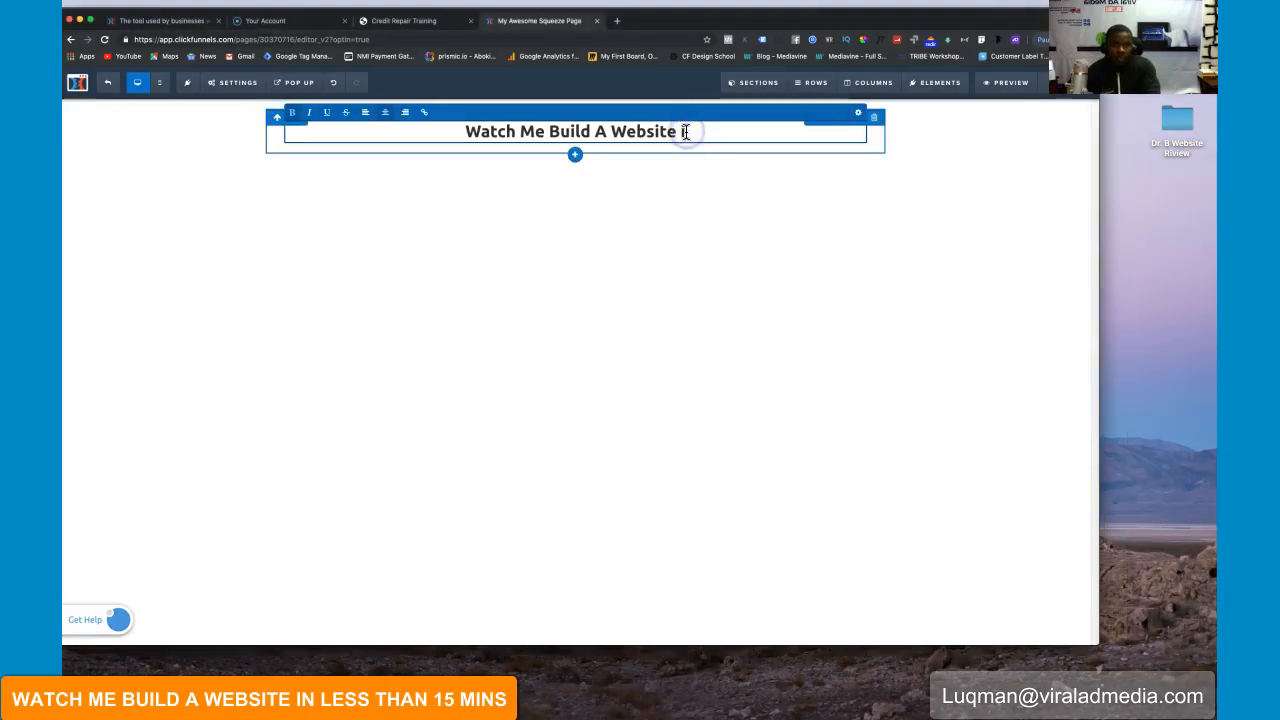
pyautogui.write('in')
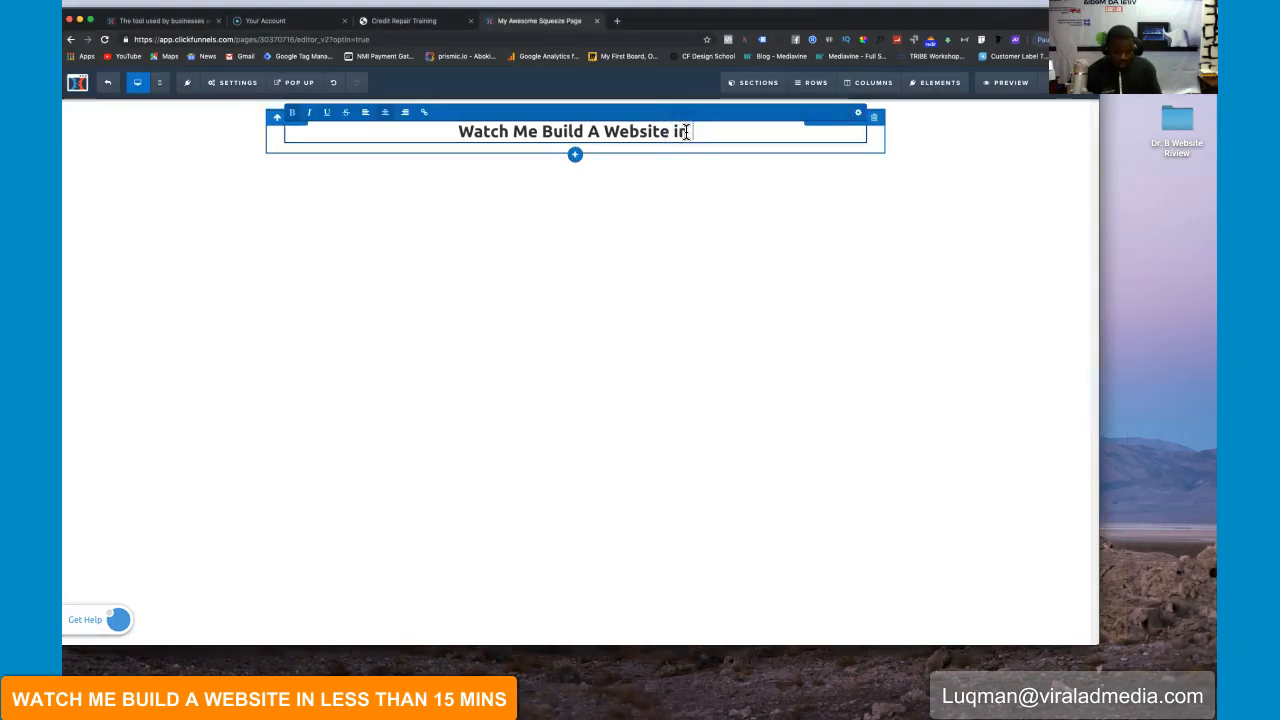
pyautogui.write(' 5 Mins')
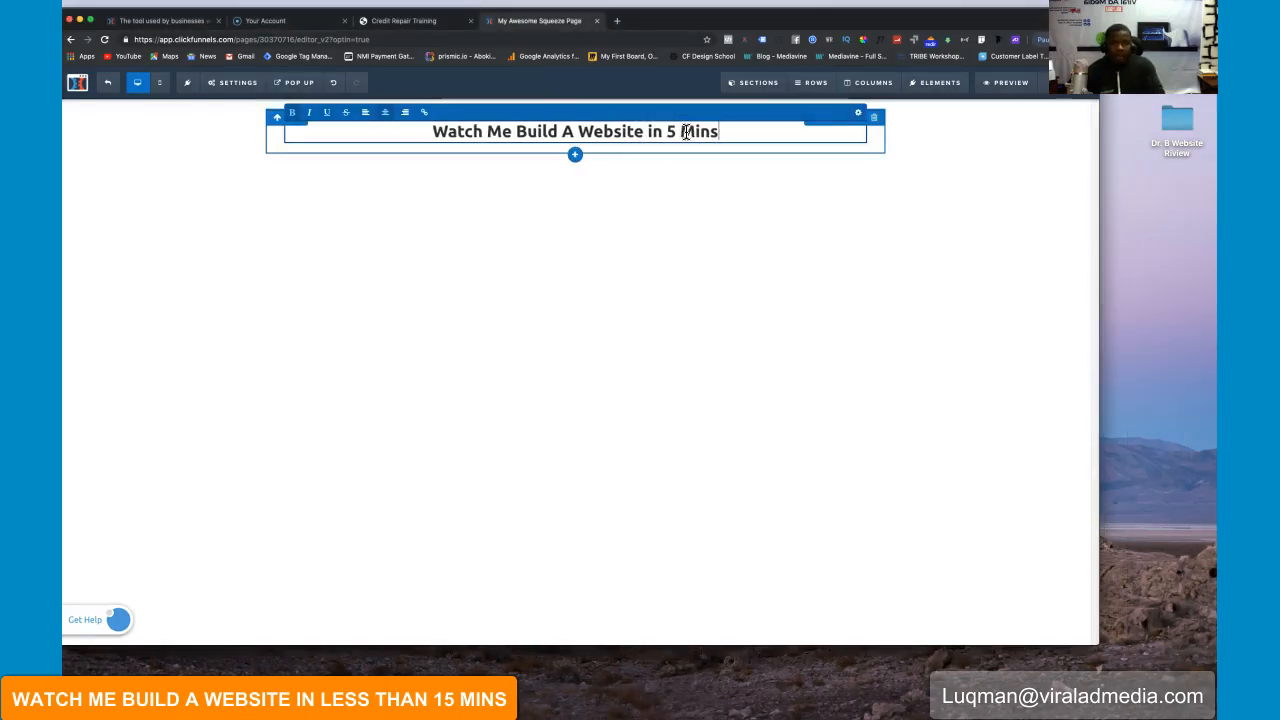
pyautogui.click(785, 278)
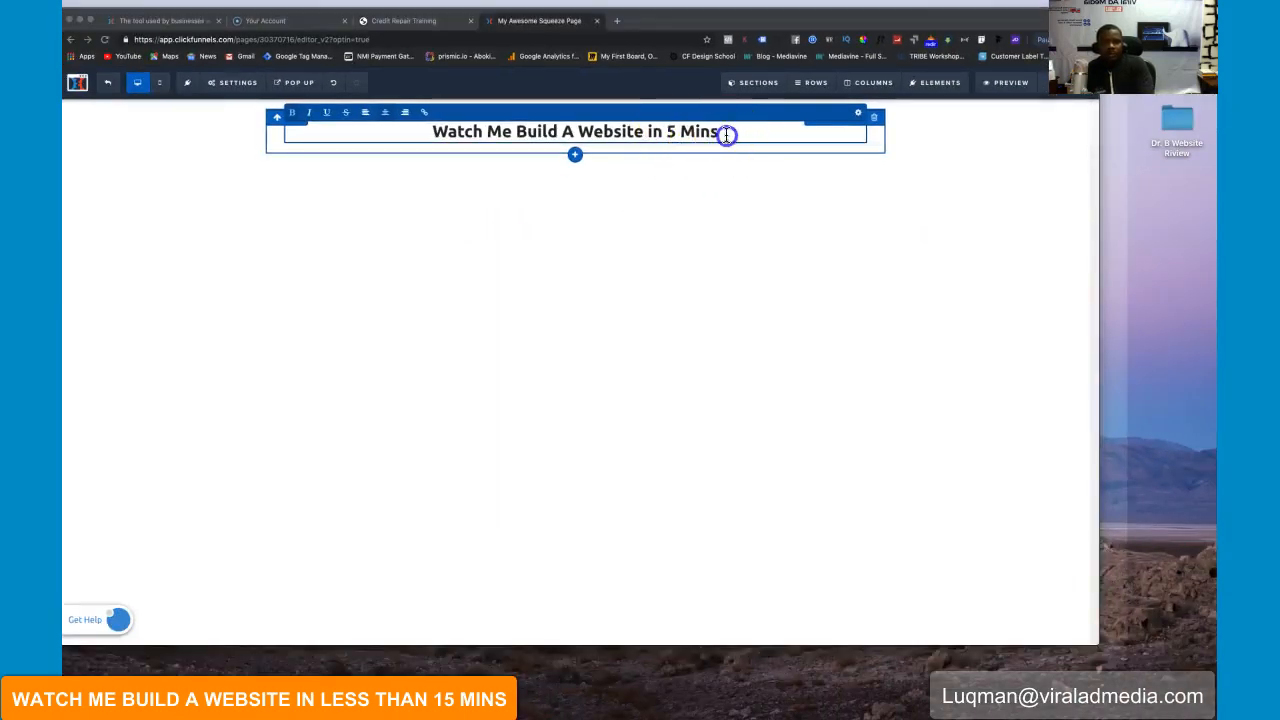
pyautogui.click(727, 135)
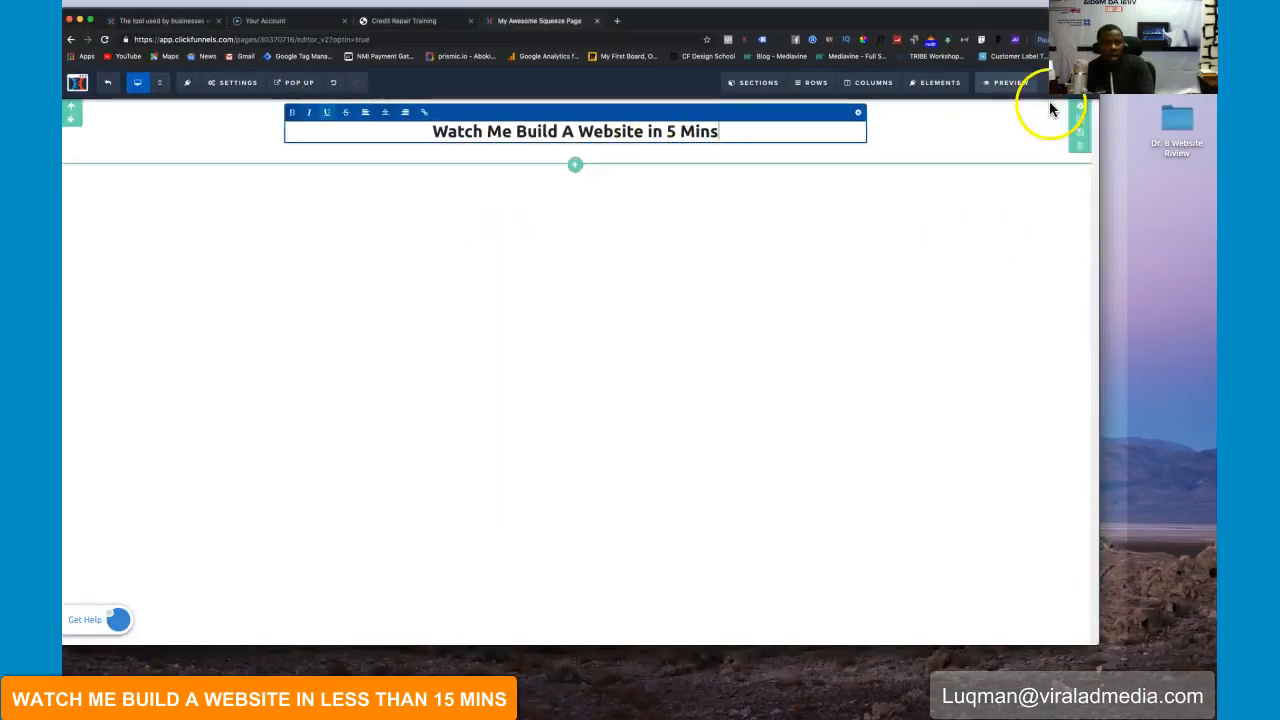
# Step: Set the background color of the headline's section to blue
pyautogui.click(1080, 108)
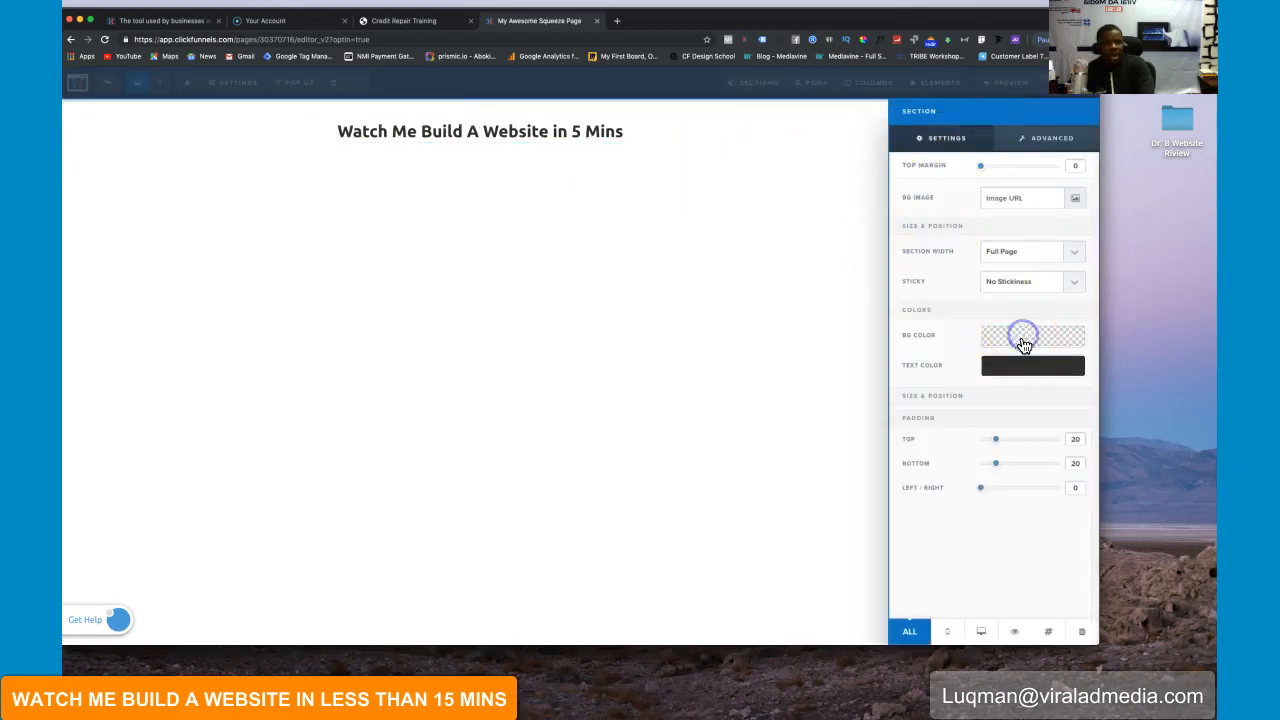
pyautogui.click(1024, 340)
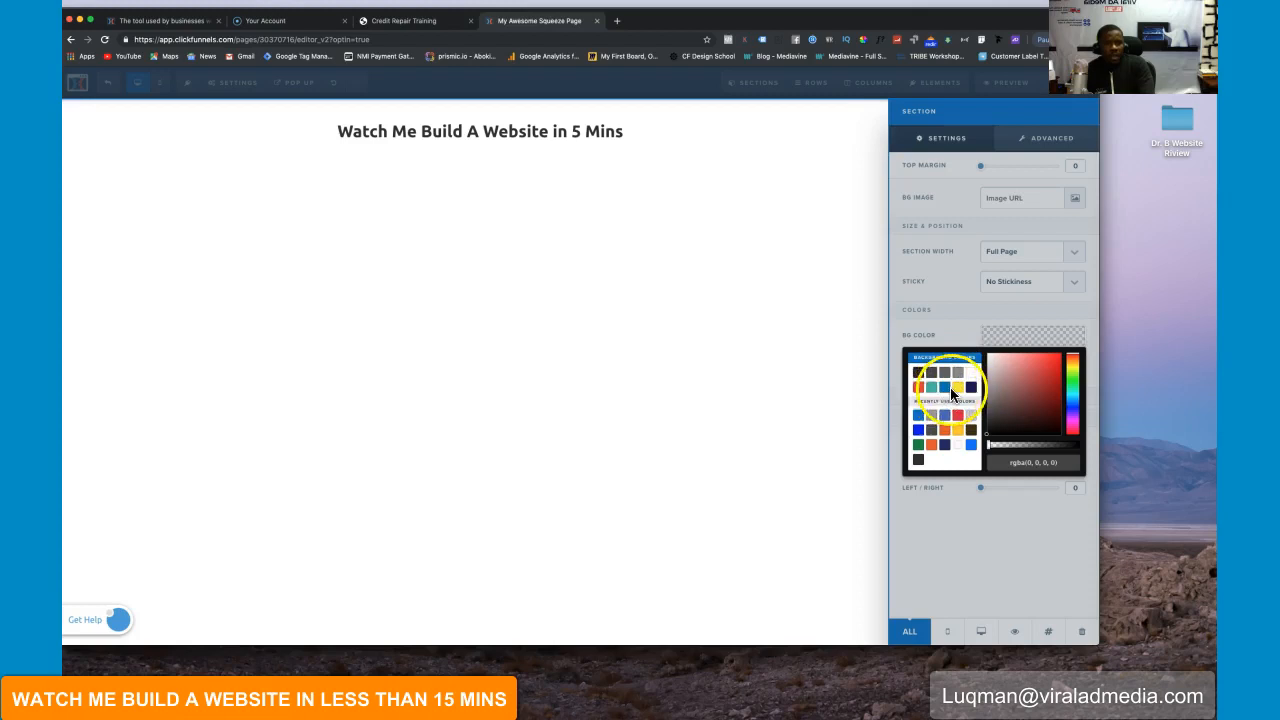
pyautogui.click(950, 391)
pyautogui.click(686, 260)
# Step: Give the one-column row that holds the headline a teal green background color
pyautogui.moveTo(823, 120)
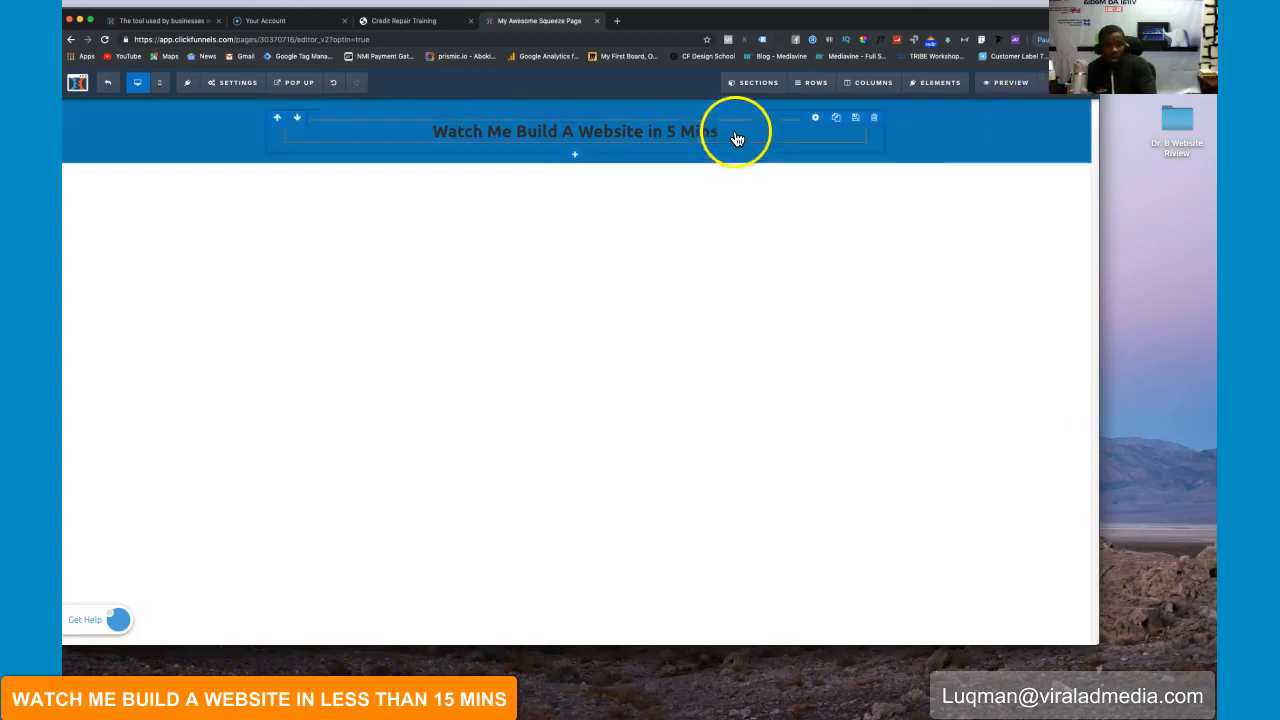
pyautogui.click(815, 120)
pyautogui.click(998, 257)
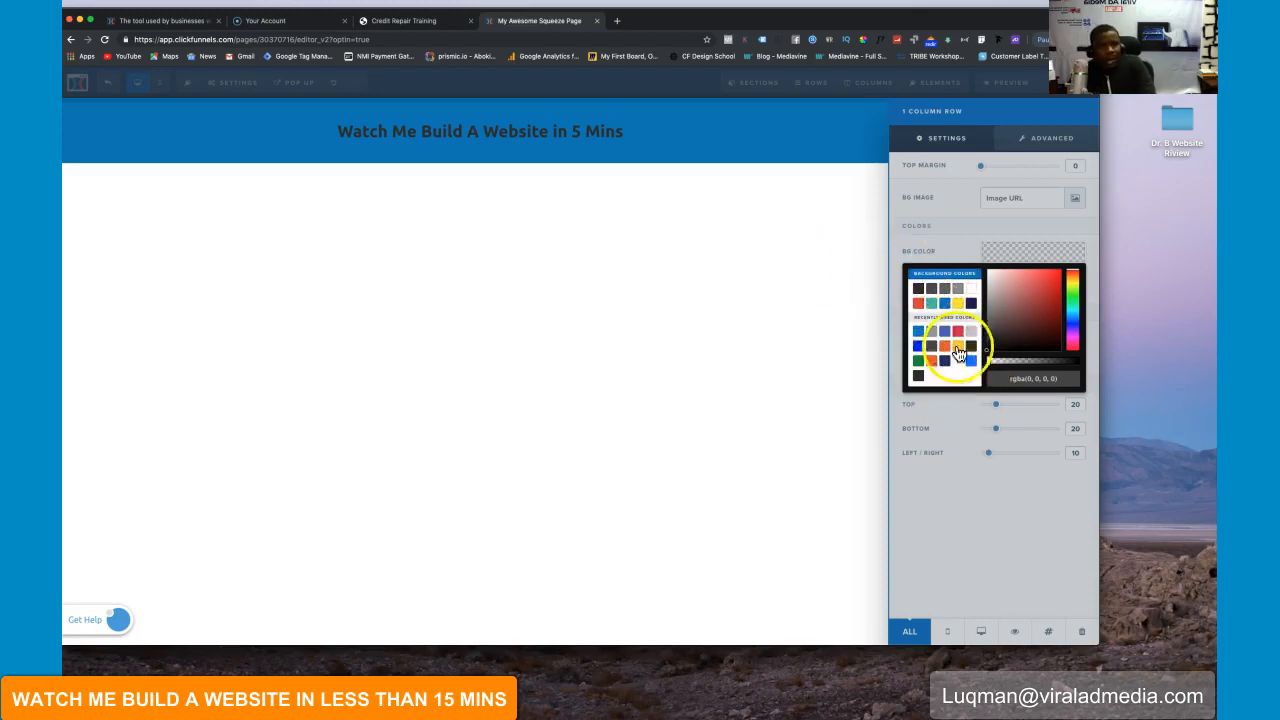
pyautogui.click(930, 304)
pyautogui.click(679, 242)
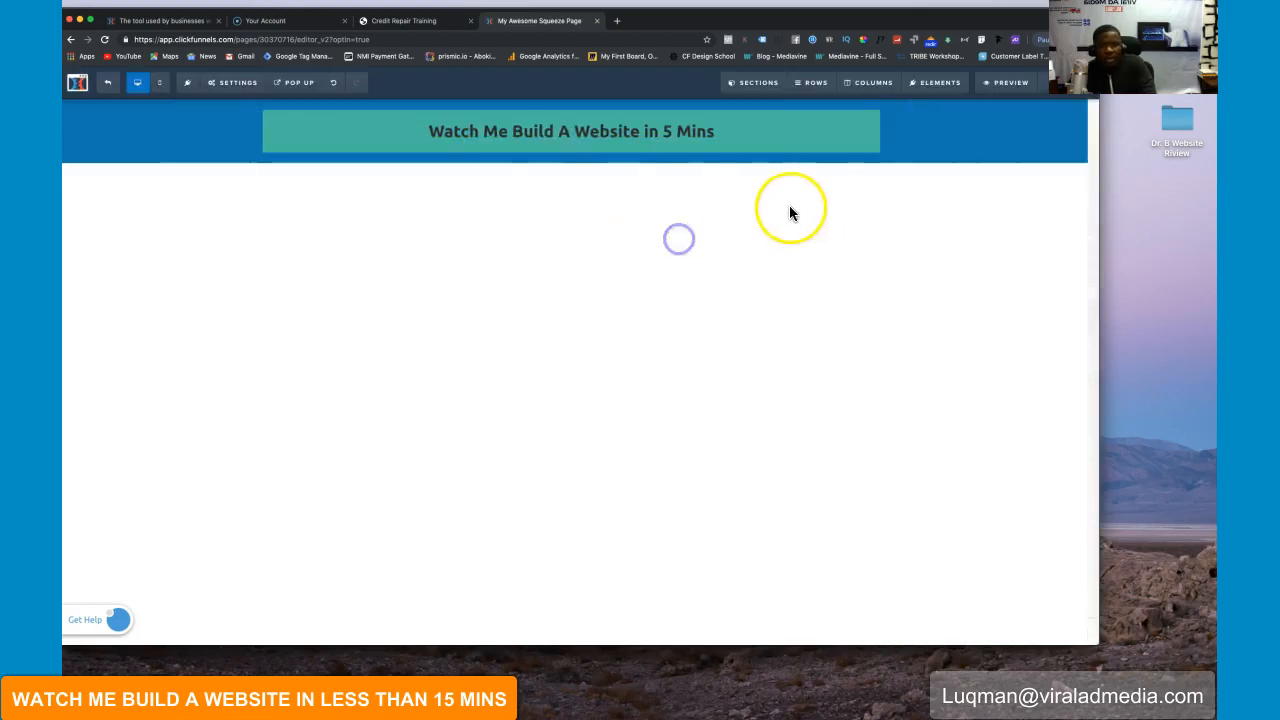
# Step: Change the headline's text color to golden yellow
pyautogui.click(816, 126)
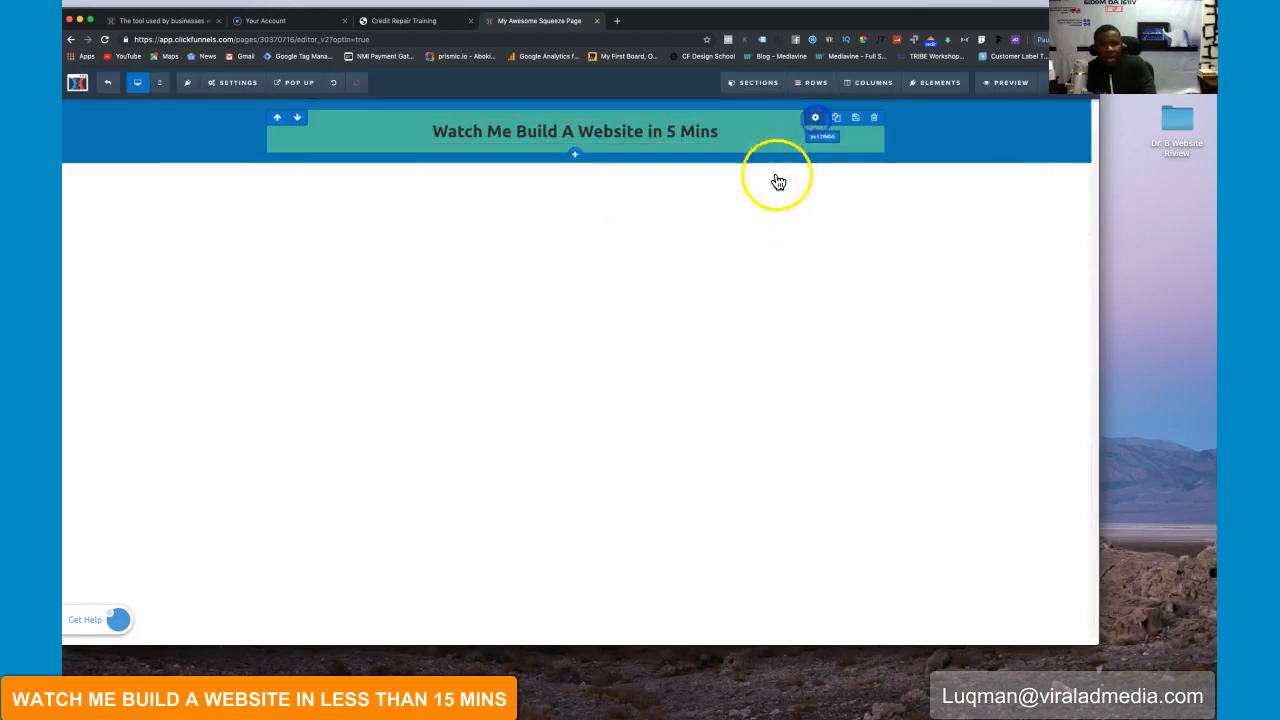
pyautogui.click(523, 149)
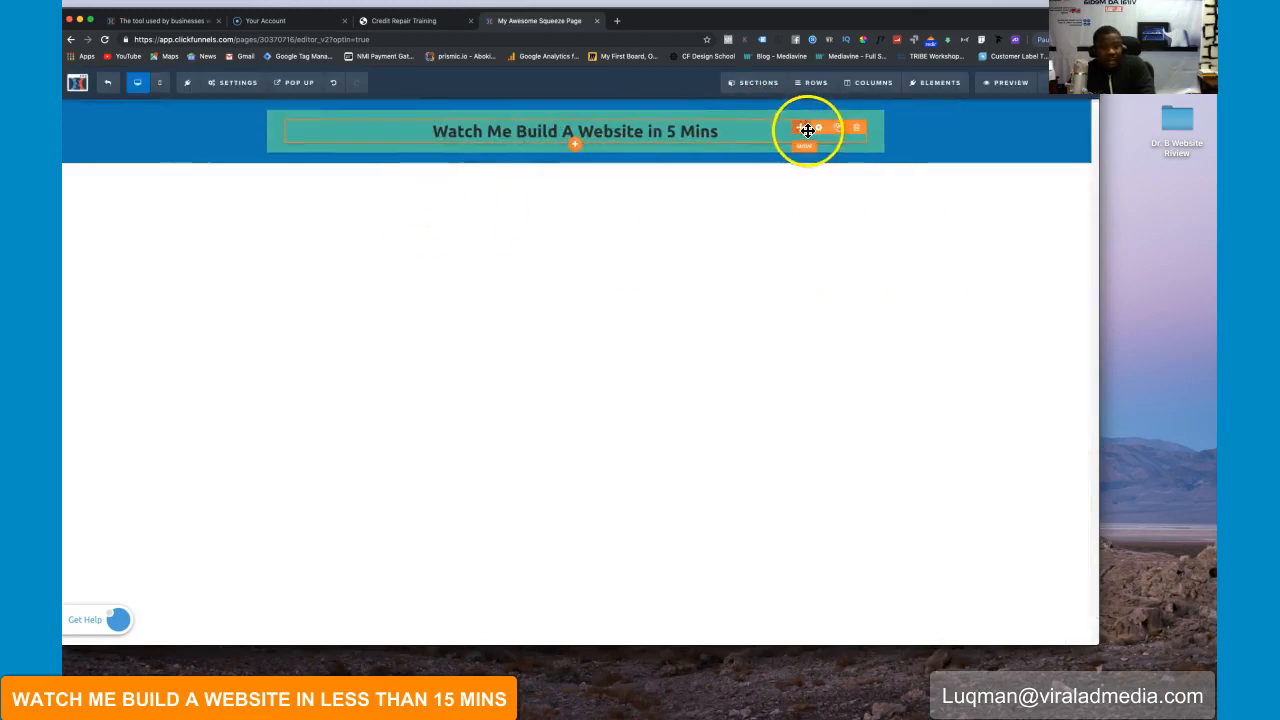
pyautogui.click(816, 131)
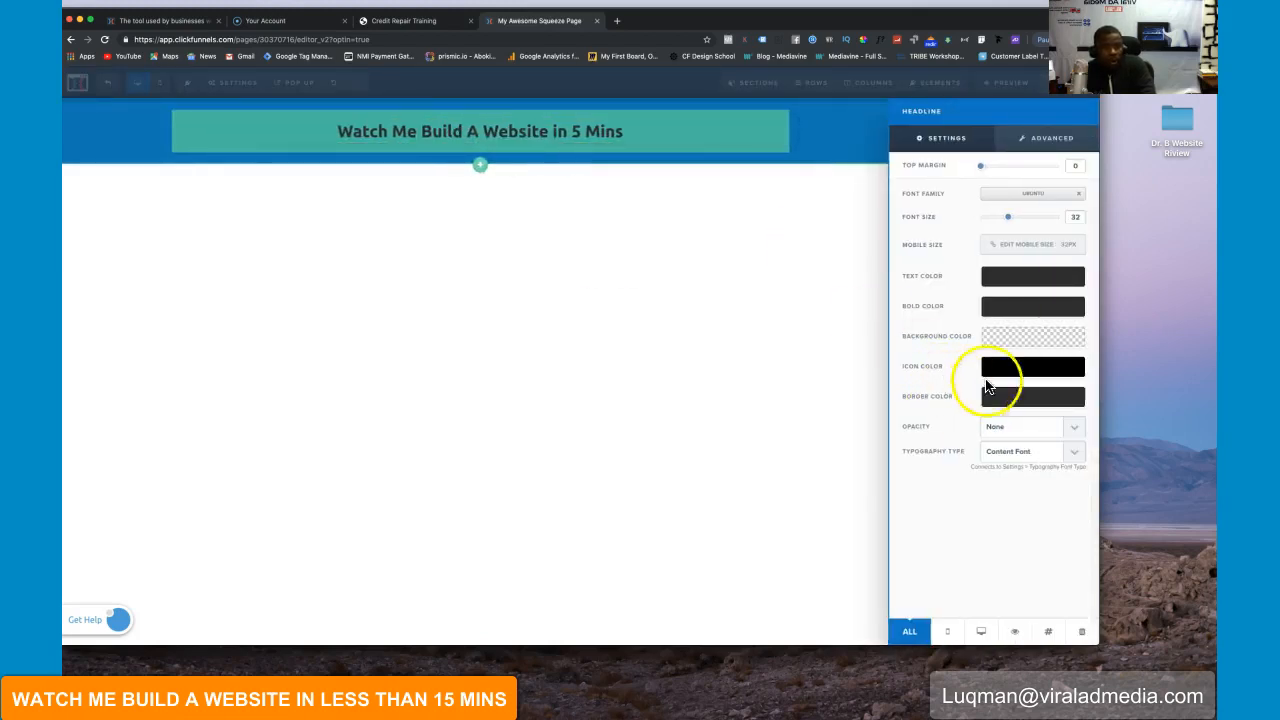
pyautogui.click(1005, 284)
pyautogui.click(958, 371)
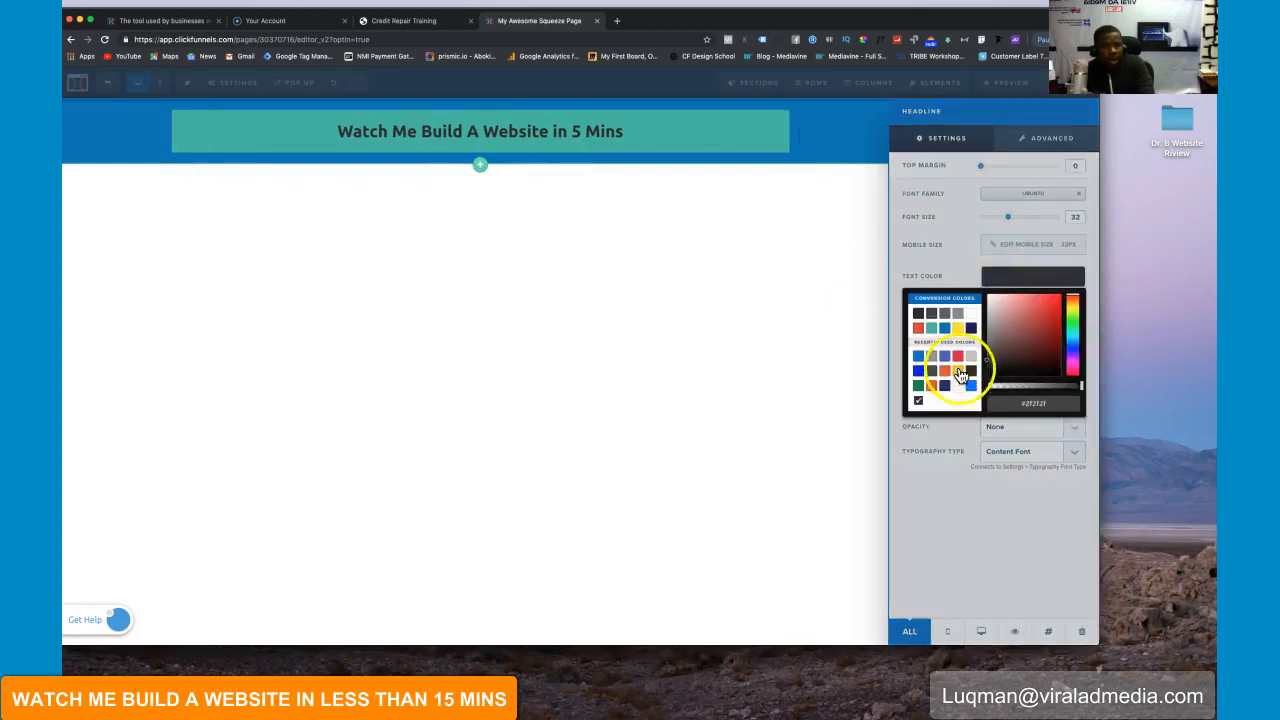
pyautogui.click(831, 346)
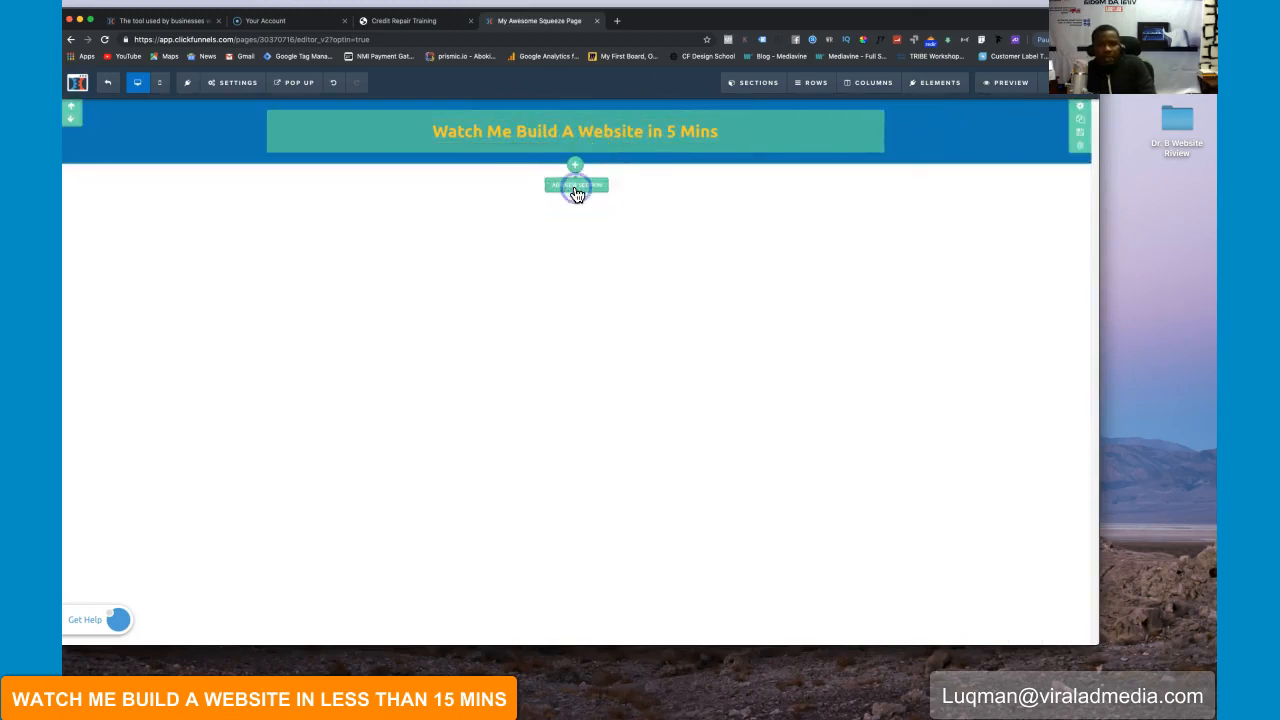
# Step: Add a one-column row beneath the headline row inside the blue section
pyautogui.click(577, 193)
pyautogui.click(908, 131)
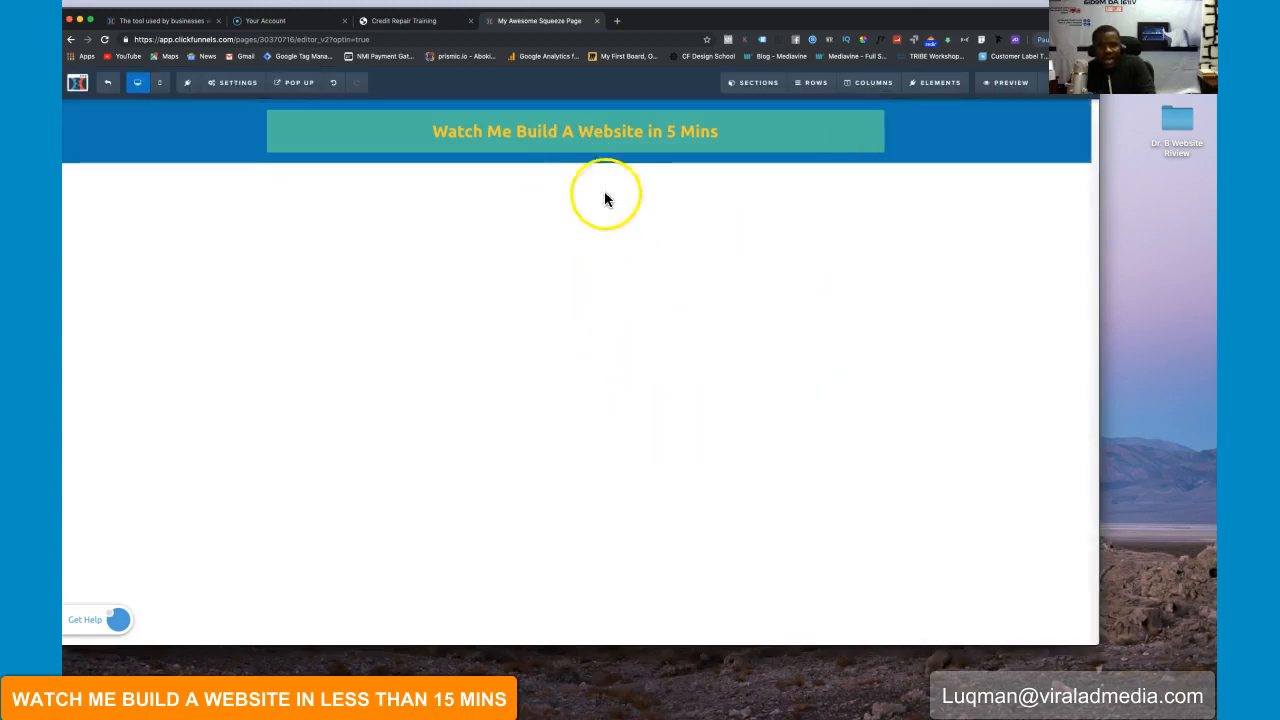
pyautogui.click(577, 165)
pyautogui.moveTo(876, 178); pyautogui.dragTo(582, 198)
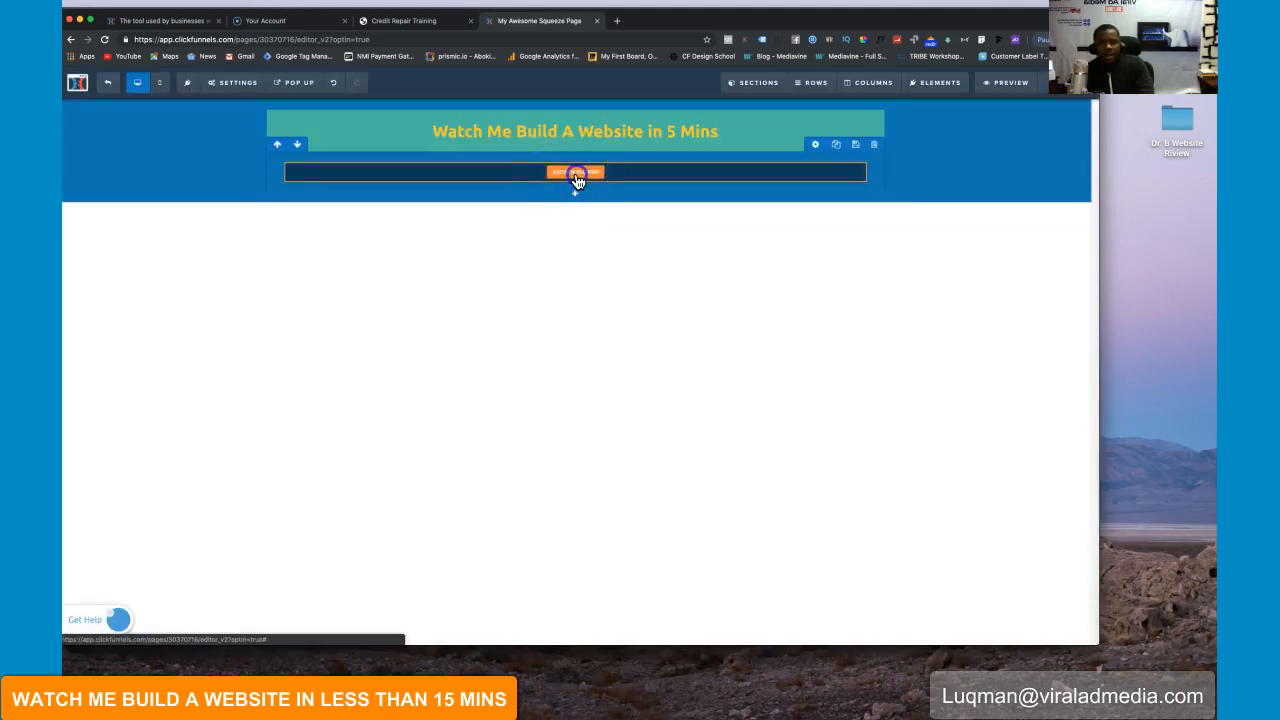
# Step: Add a sub-headline to the new row and replace its text with "Put In Your Email Below If you Wanna see Me Do This"
pyautogui.click(577, 178)
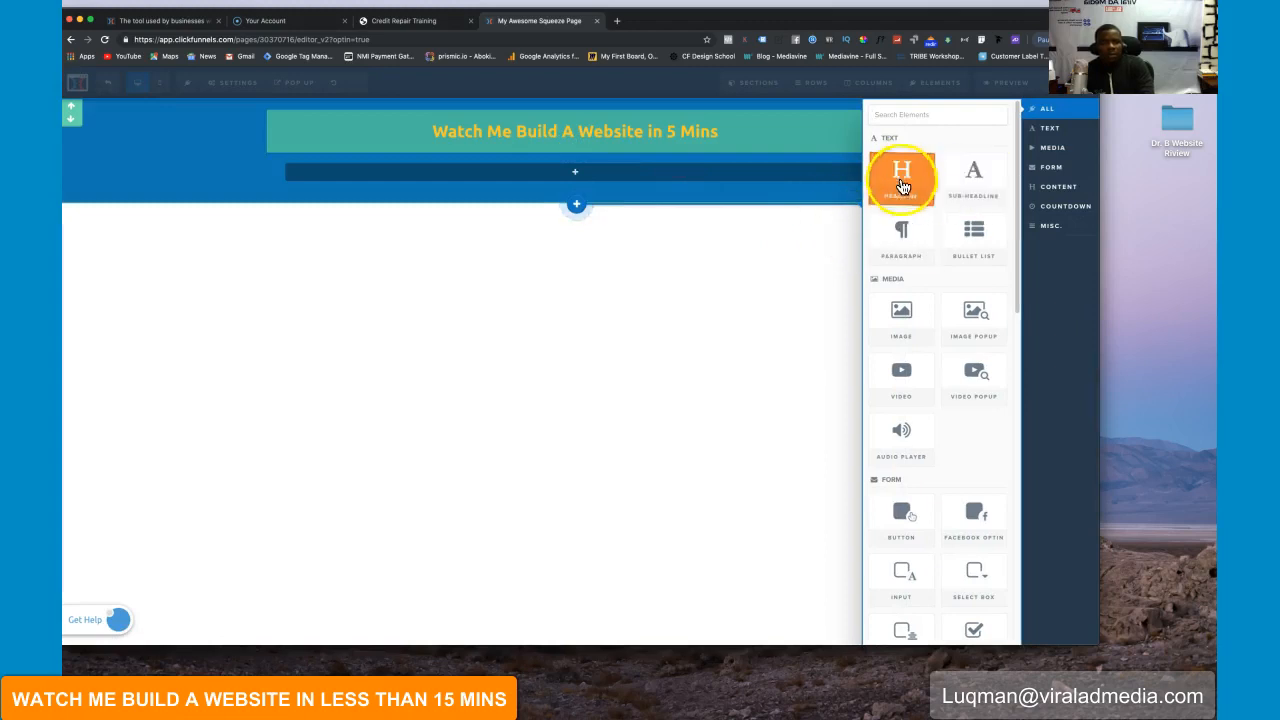
pyautogui.click(975, 183)
pyautogui.click(526, 167)
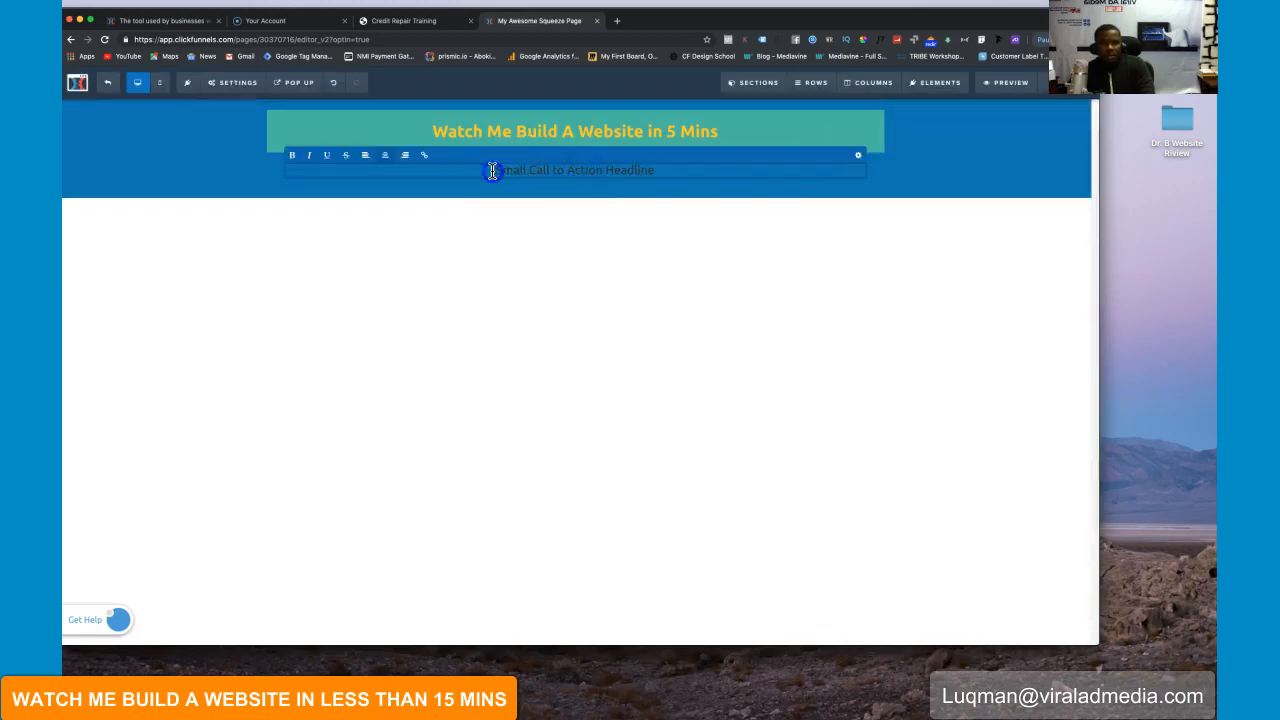
pyautogui.moveTo(491, 169); pyautogui.dragTo(673, 167)
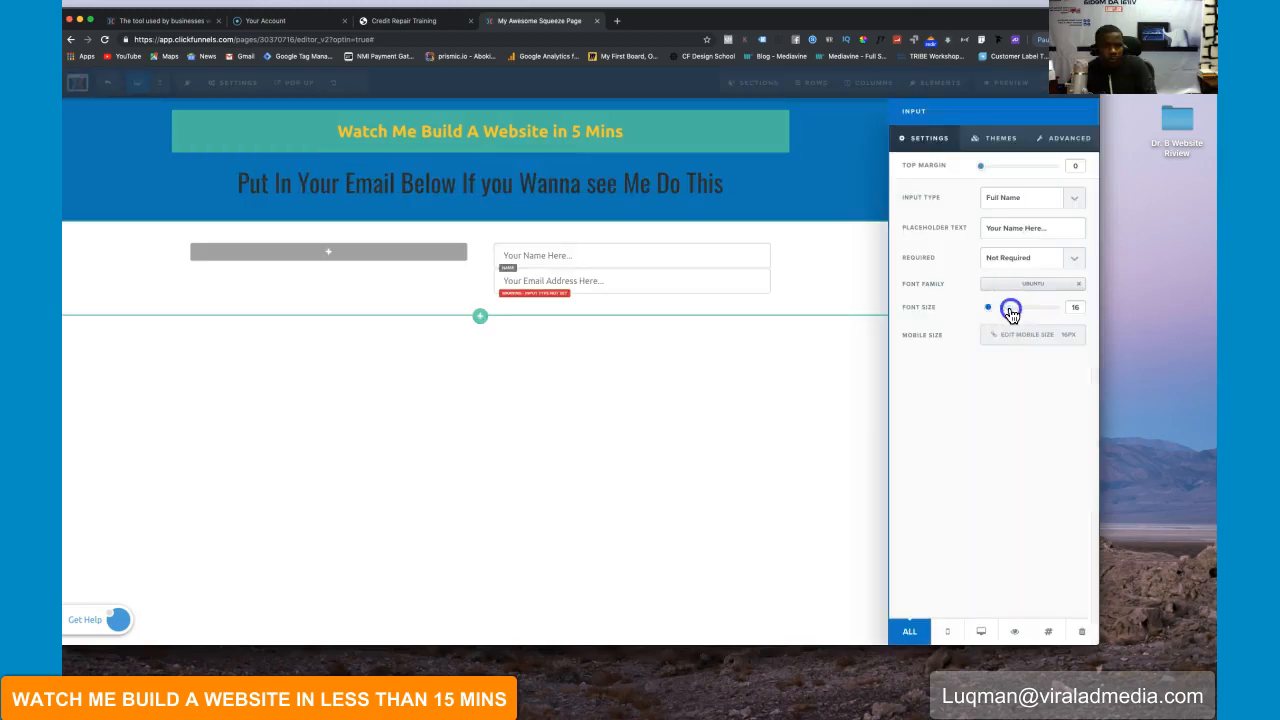
# Step: Set the name input's font size to 16 and the second input's type to Email Address
pyautogui.moveTo(1006, 314)
pyautogui.mouseDown()
pyautogui.moveTo(1038, 315)
pyautogui.moveTo(989, 318)
pyautogui.mouseUp()
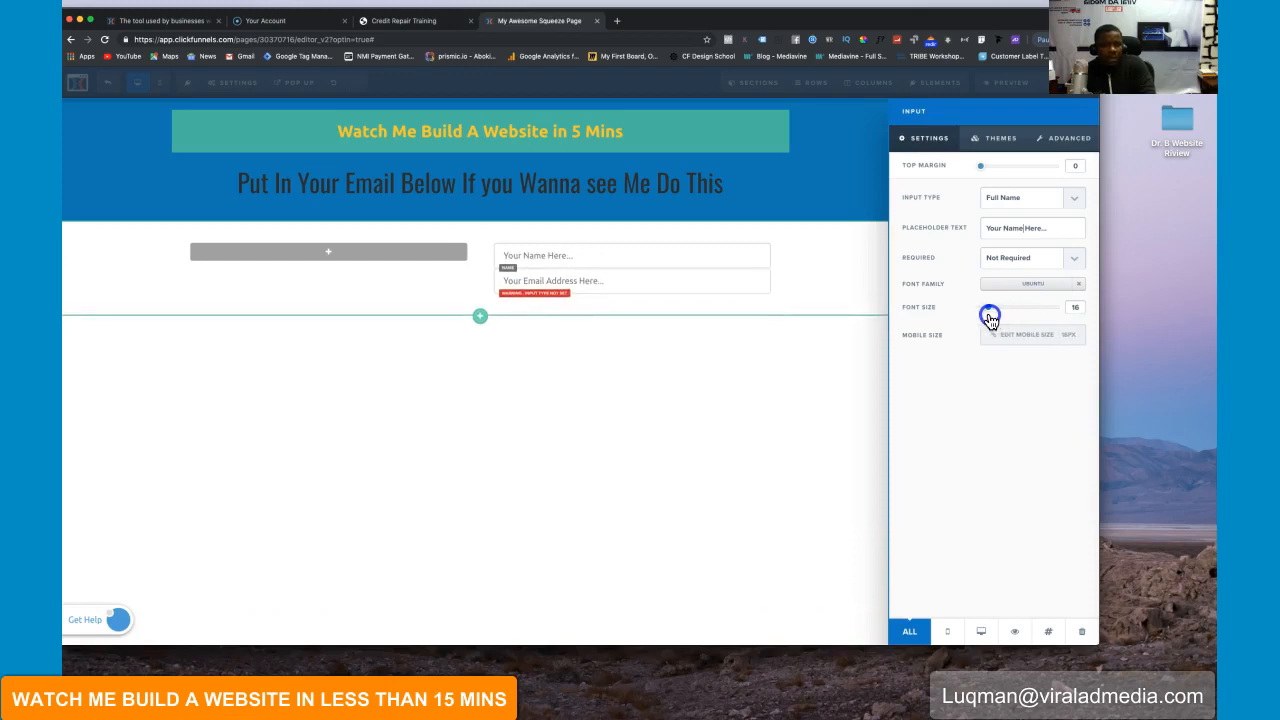
pyautogui.click(612, 284)
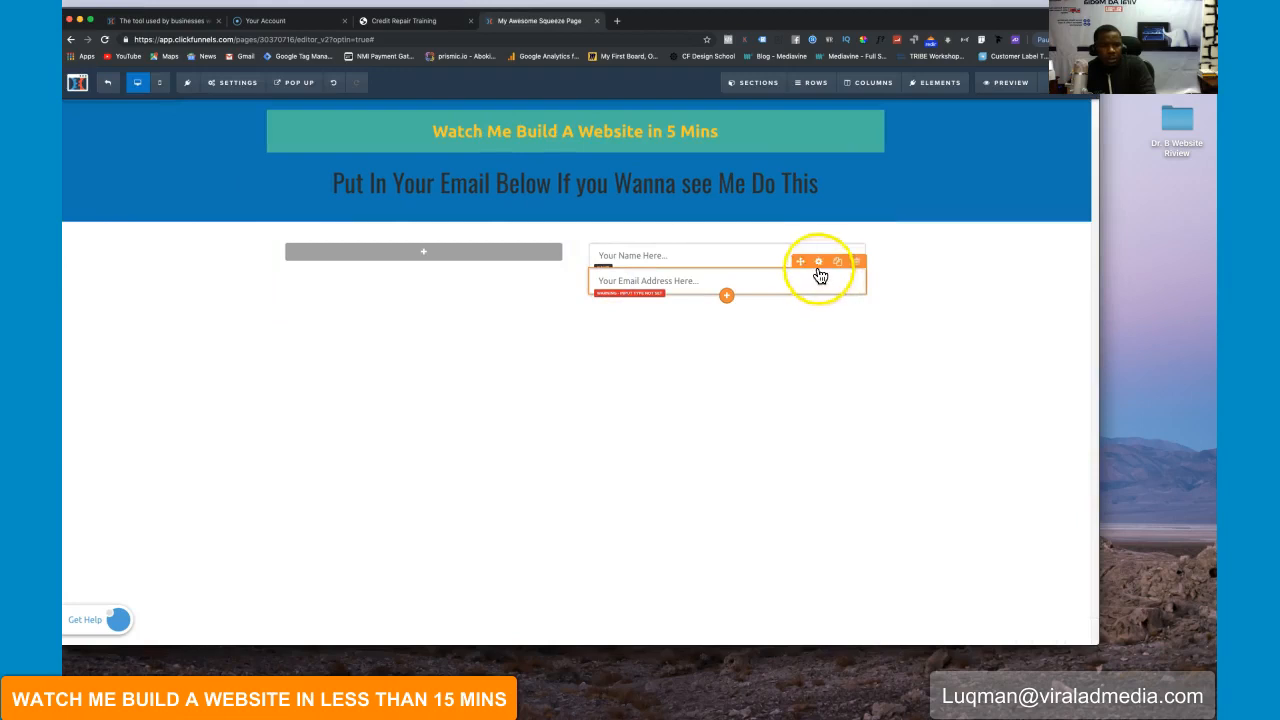
pyautogui.click(817, 263)
pyautogui.click(1030, 197)
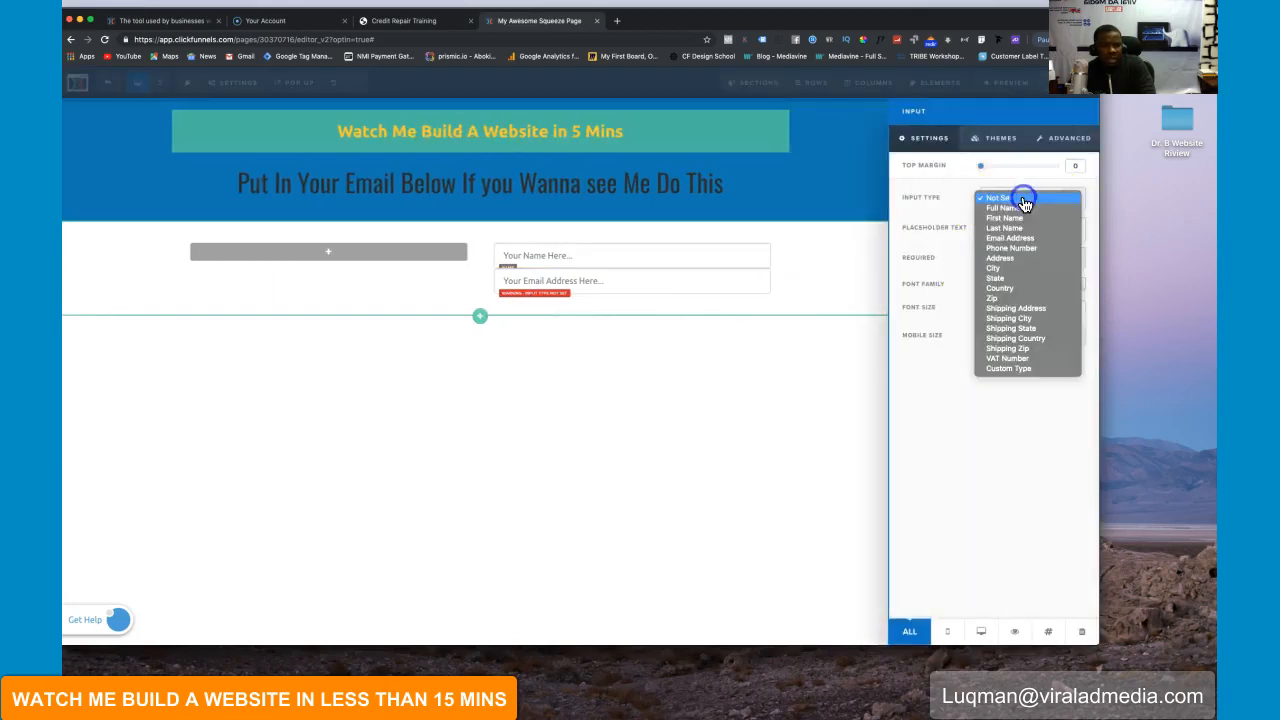
pyautogui.click(1010, 240)
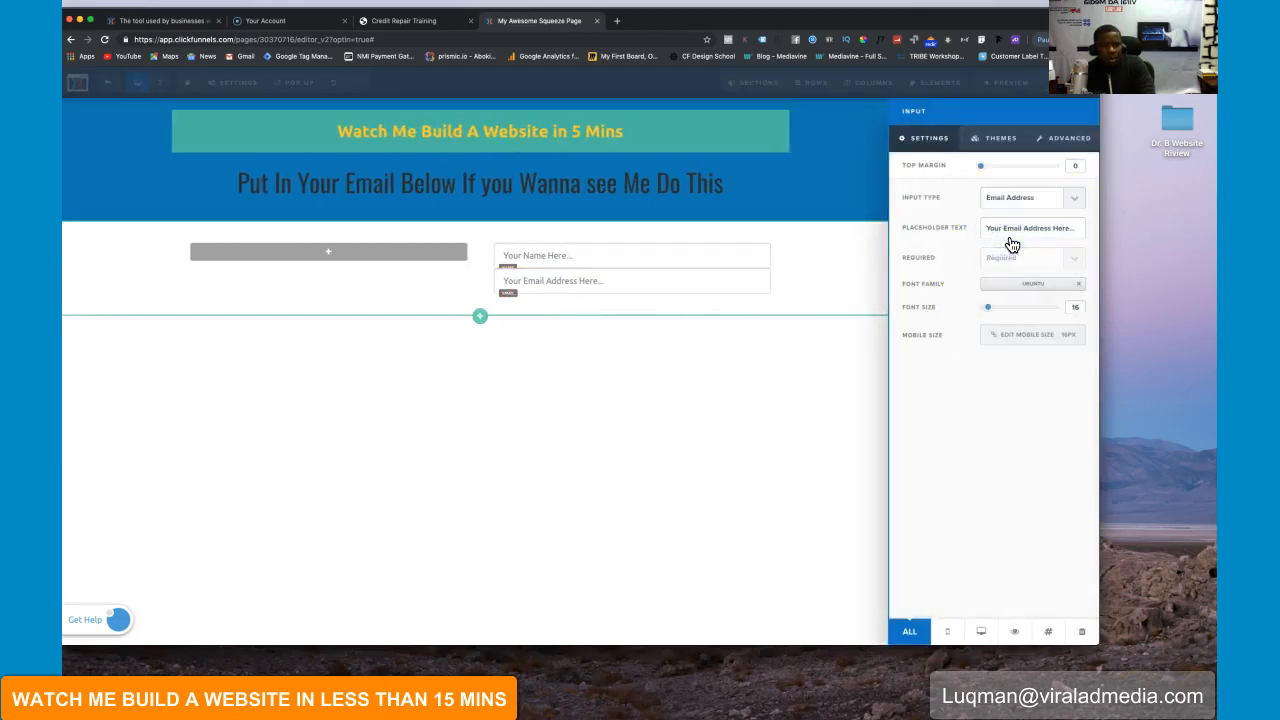
pyautogui.click(617, 289)
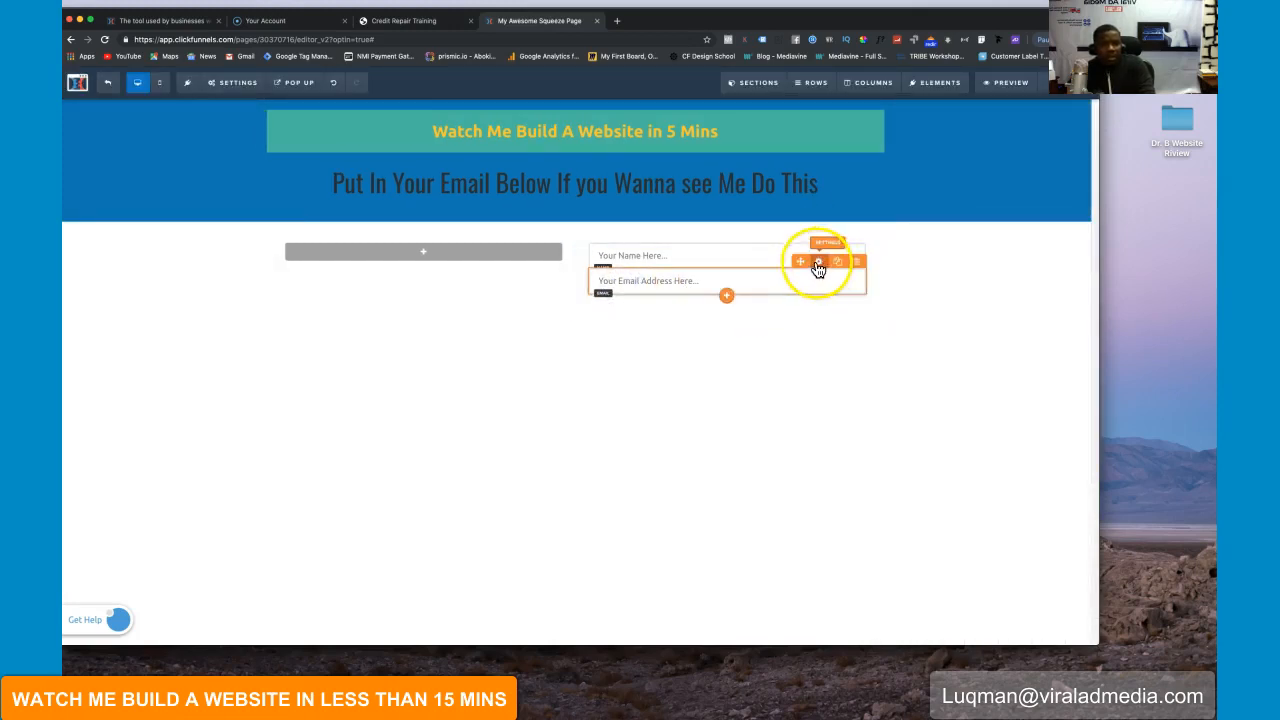
# Step: Set the email input's top margin to 10 to space it from the name input
pyautogui.click(818, 262)
pyautogui.moveTo(984, 170); pyautogui.dragTo(987, 171)
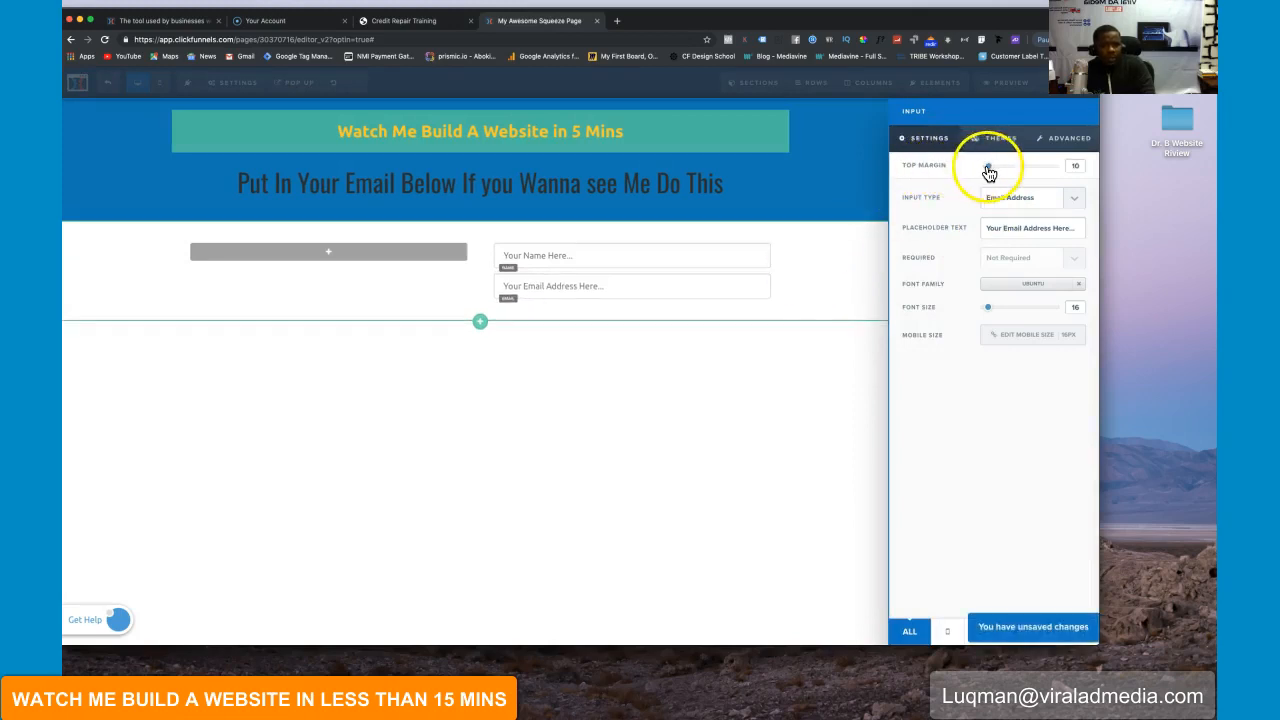
pyautogui.click(806, 269)
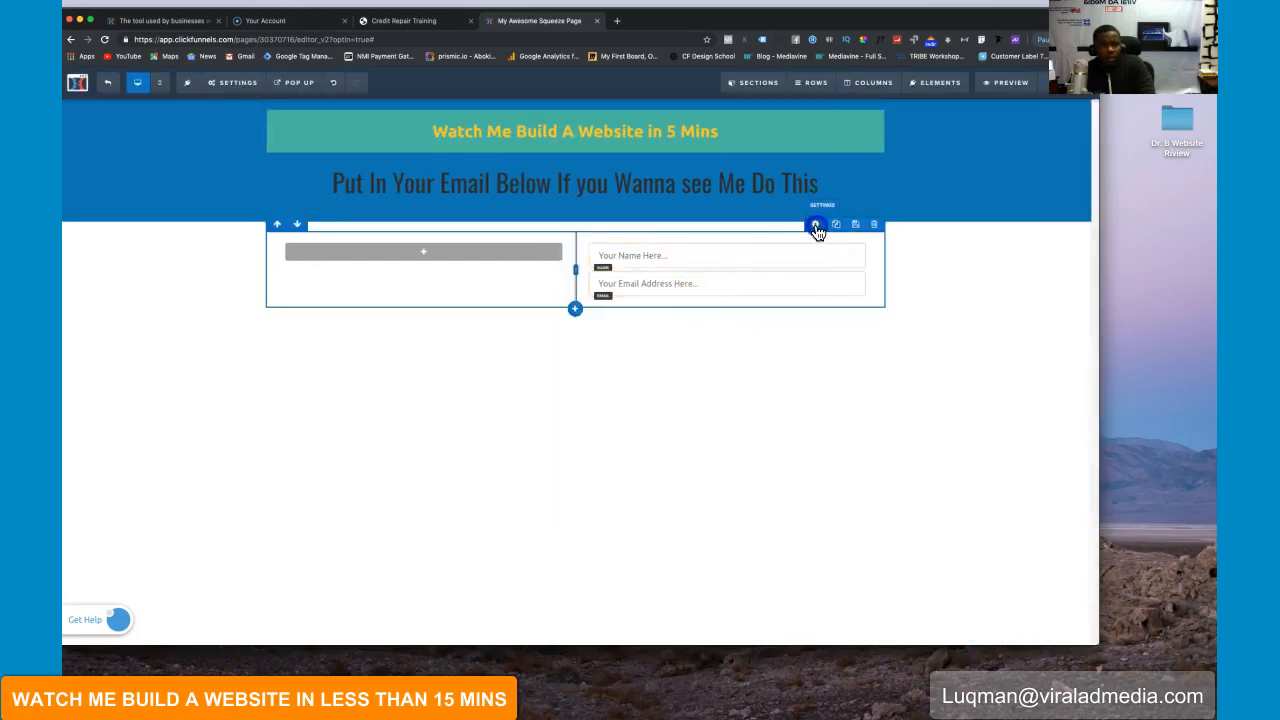
# Step: Set the name input's icon to the Name Icon in its advanced styles
pyautogui.click(816, 238)
pyautogui.click(814, 357)
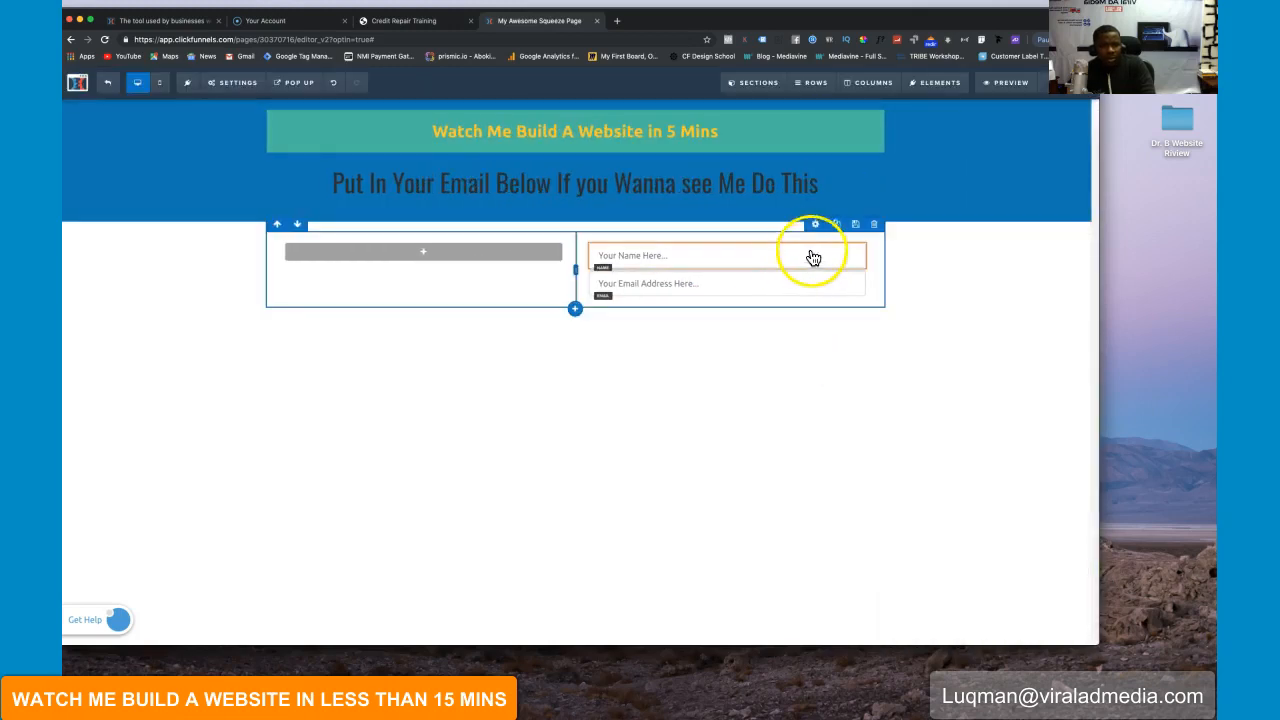
pyautogui.click(820, 240)
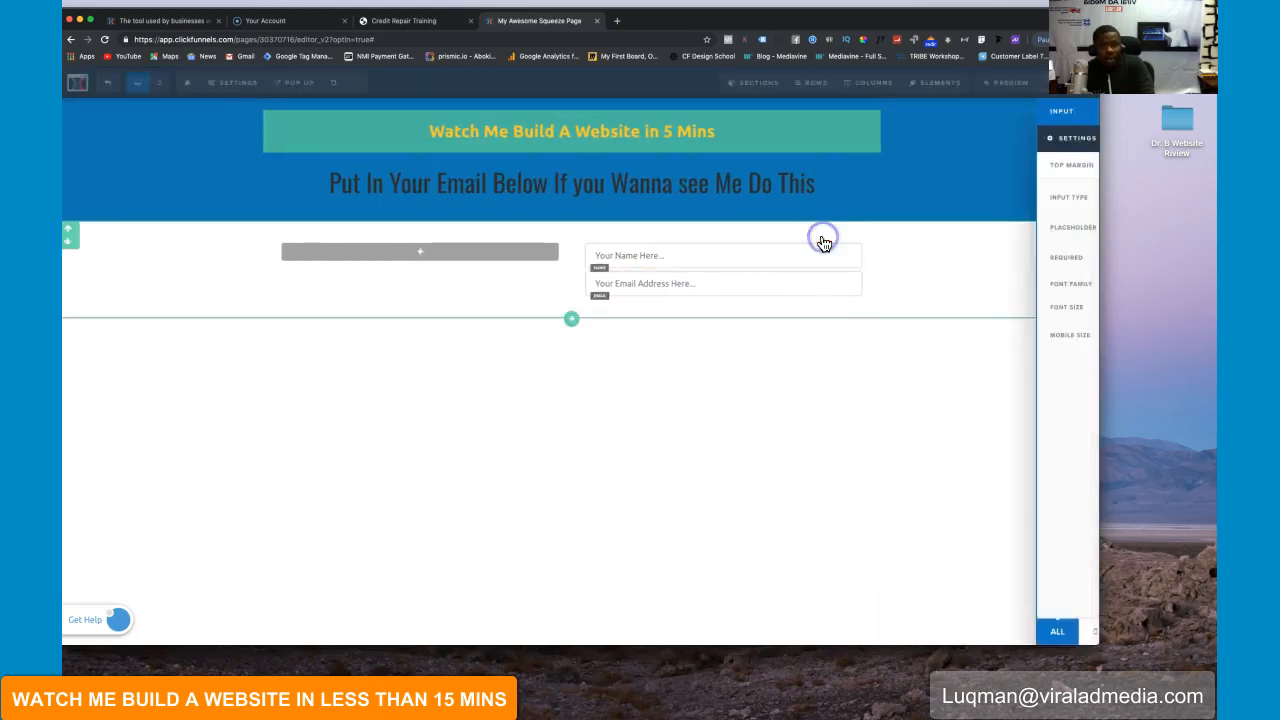
pyautogui.click(1063, 143)
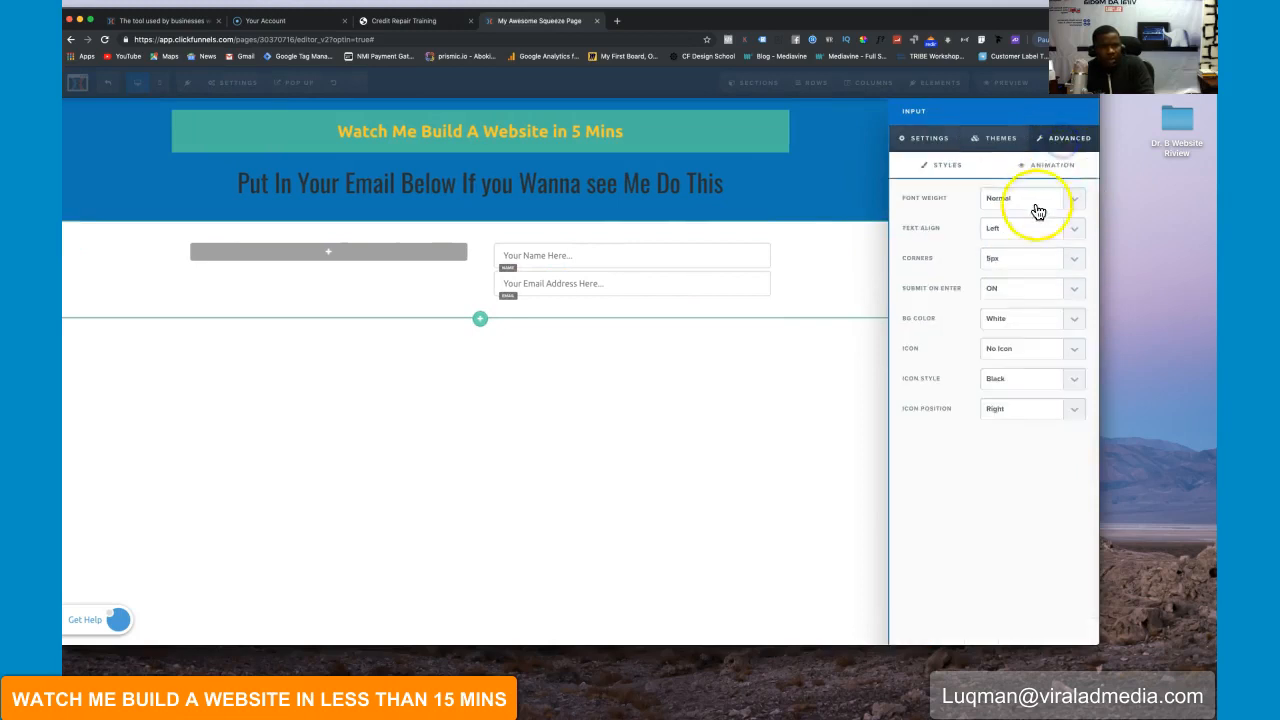
pyautogui.click(1001, 350)
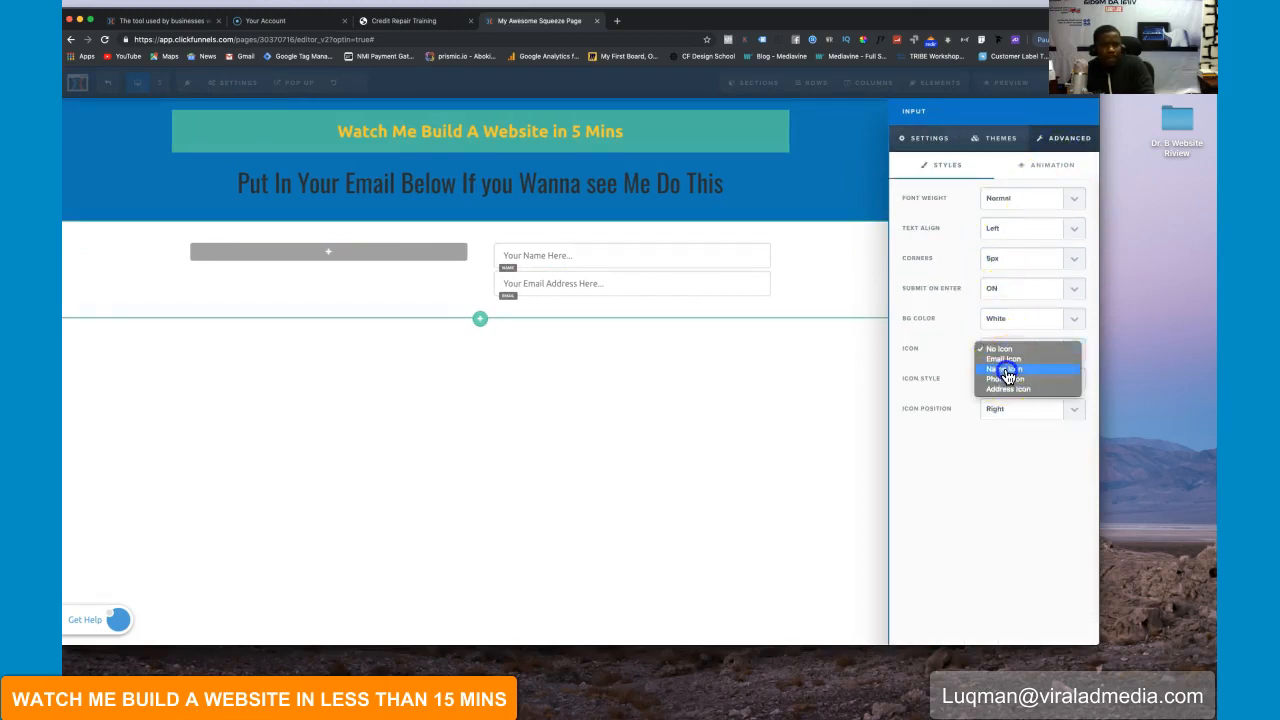
pyautogui.click(1005, 369)
pyautogui.click(737, 287)
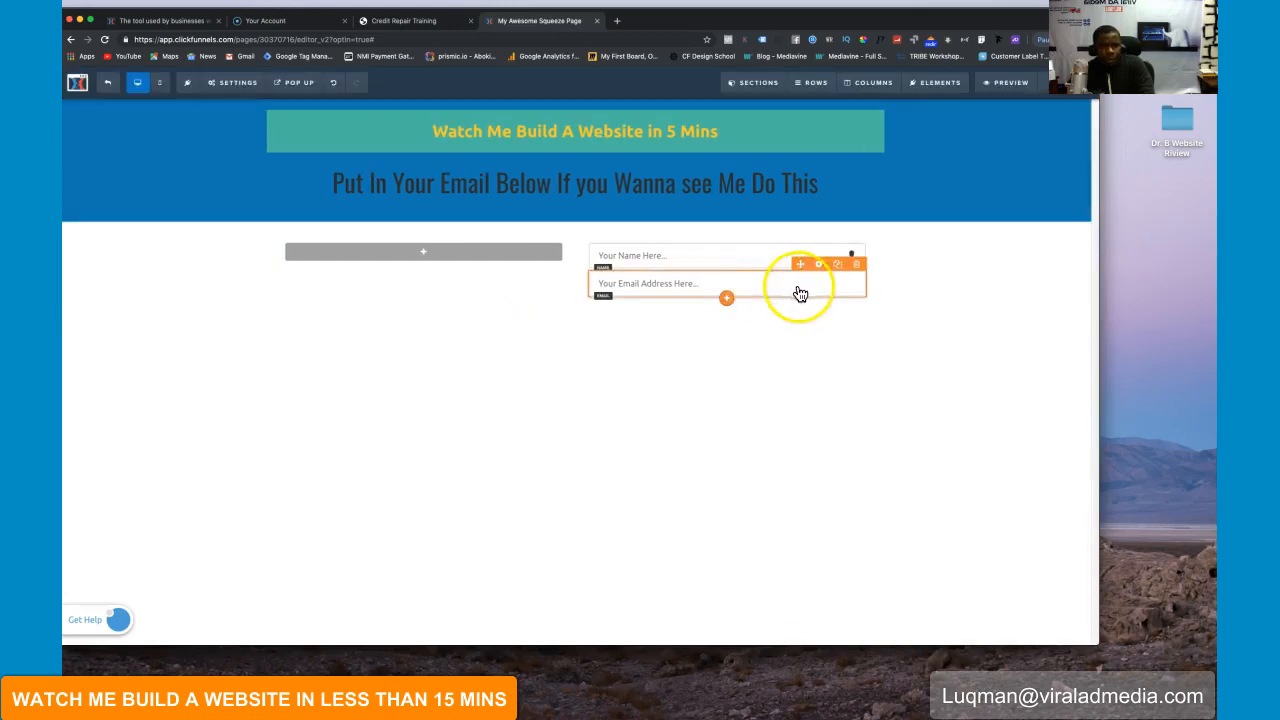
# Step: Set the email input's icon to the Email Icon in its advanced styles
pyautogui.click(818, 268)
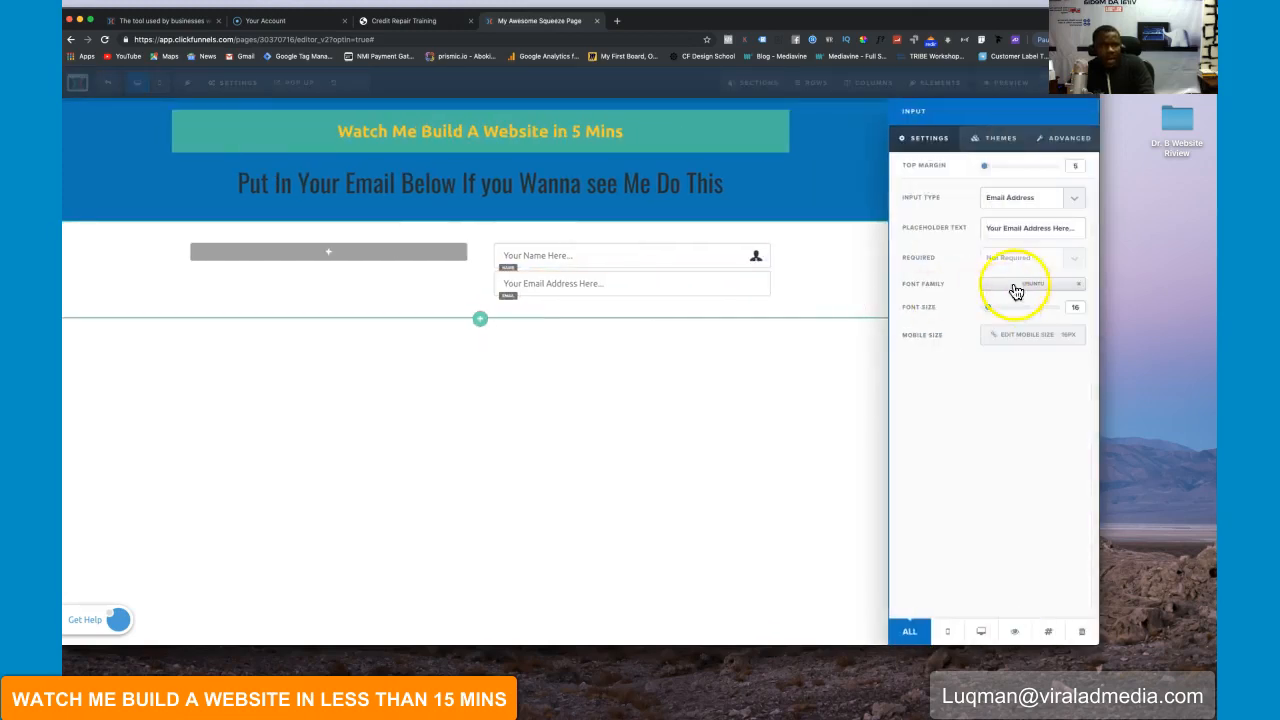
pyautogui.click(1069, 140)
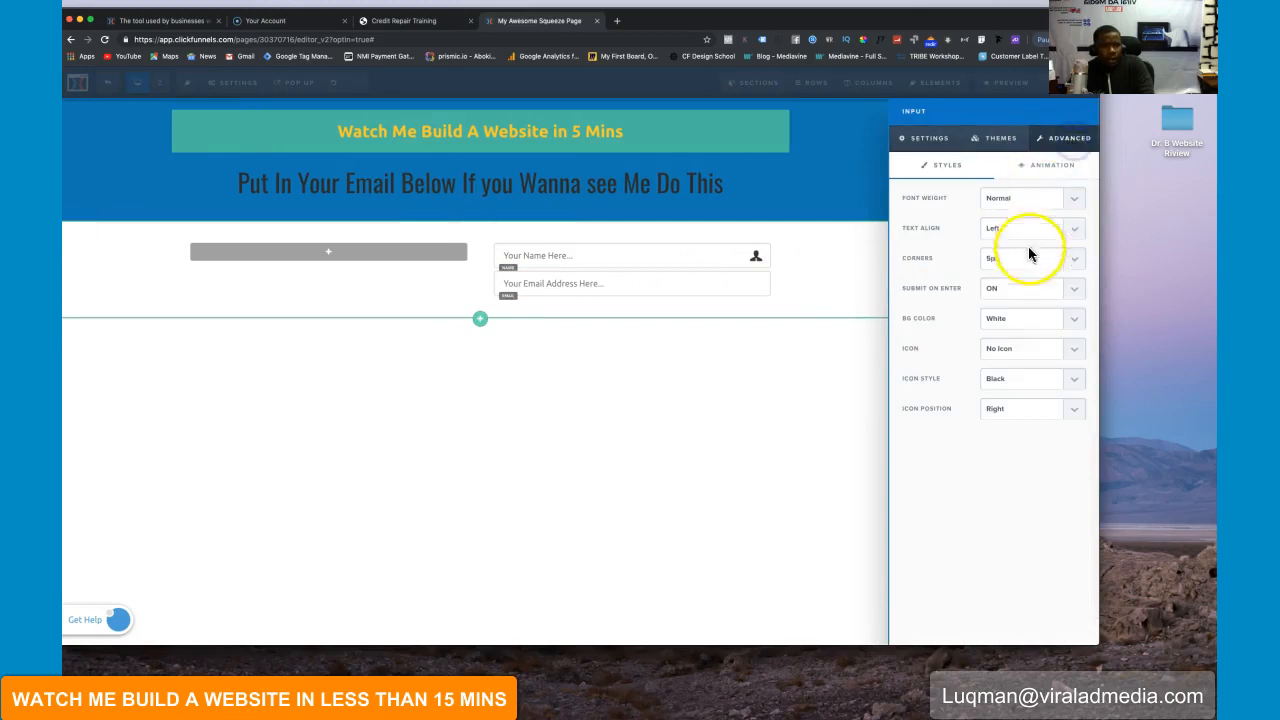
pyautogui.click(1006, 350)
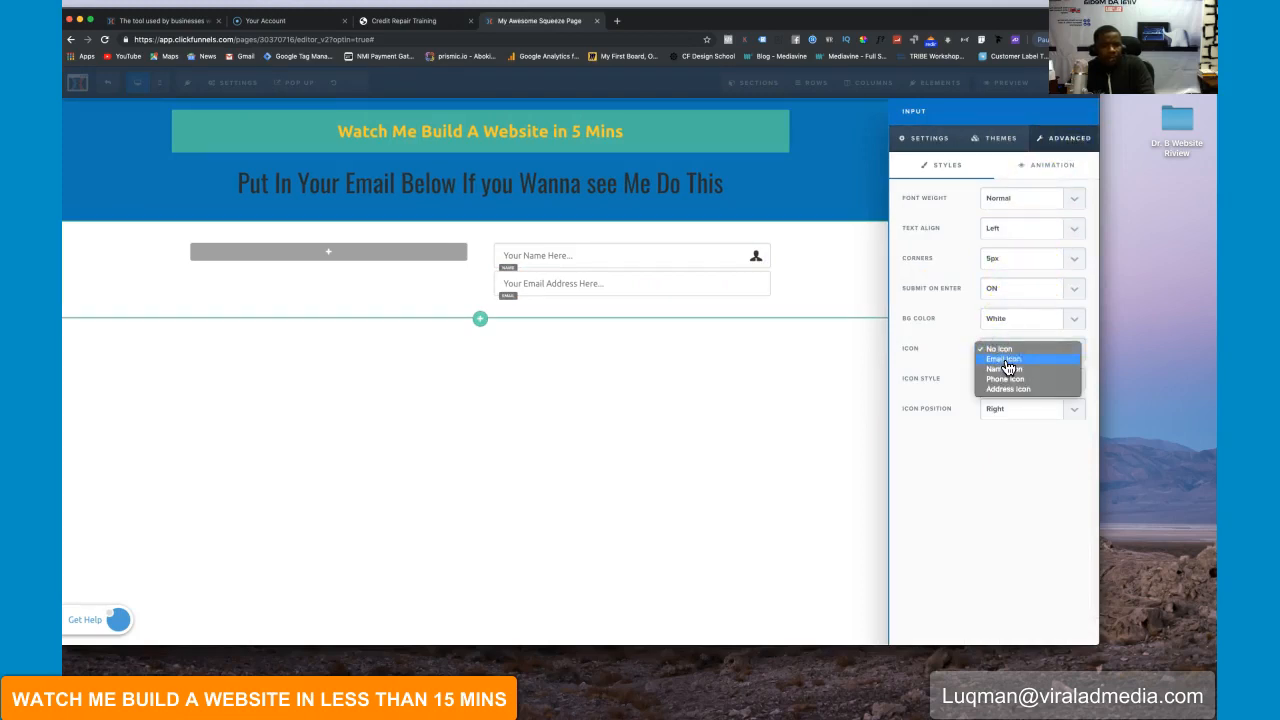
pyautogui.click(1006, 360)
pyautogui.click(746, 314)
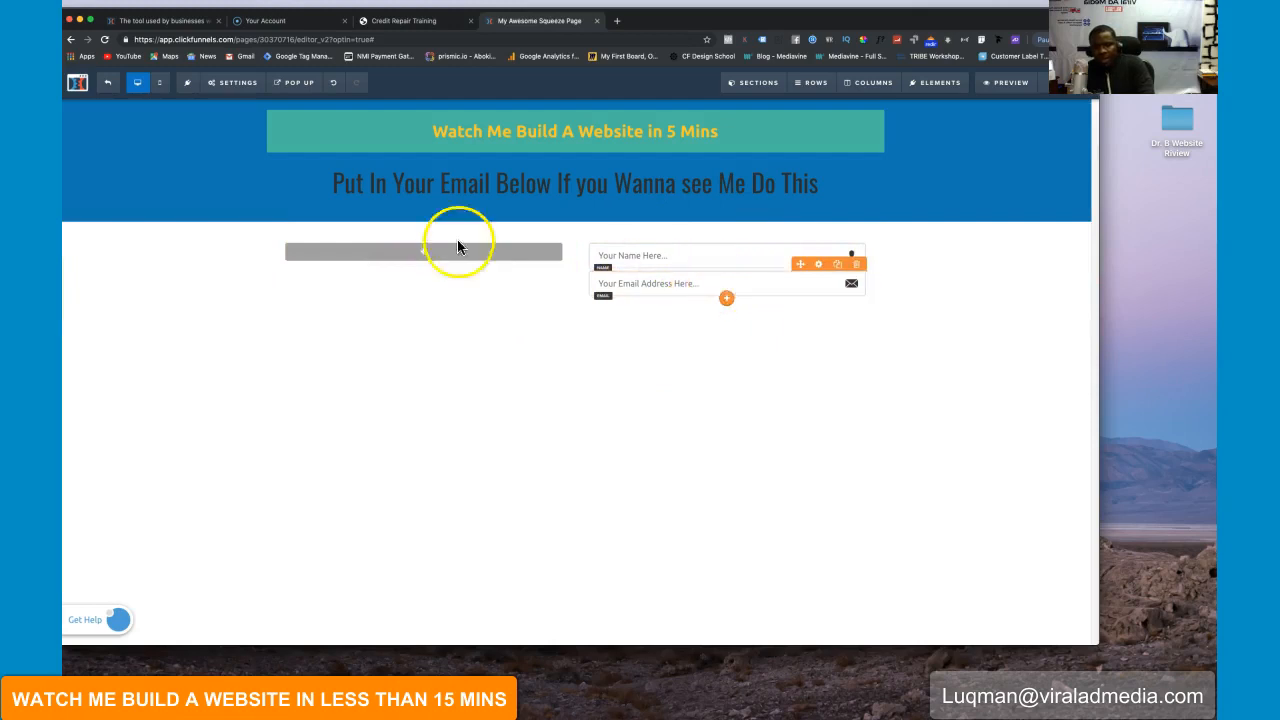
# Step: Add an image element to the empty column and fill it with the library picture of the shirtless man in dark jeans
pyautogui.click(431, 255)
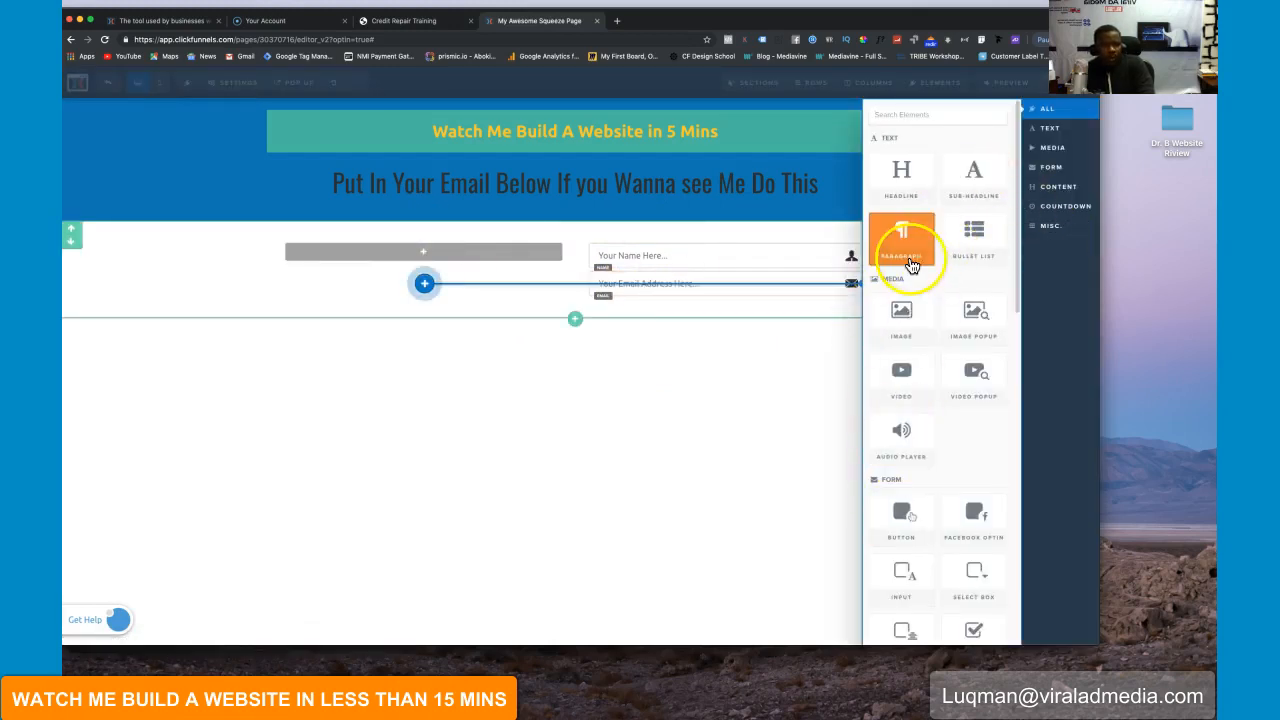
pyautogui.click(906, 326)
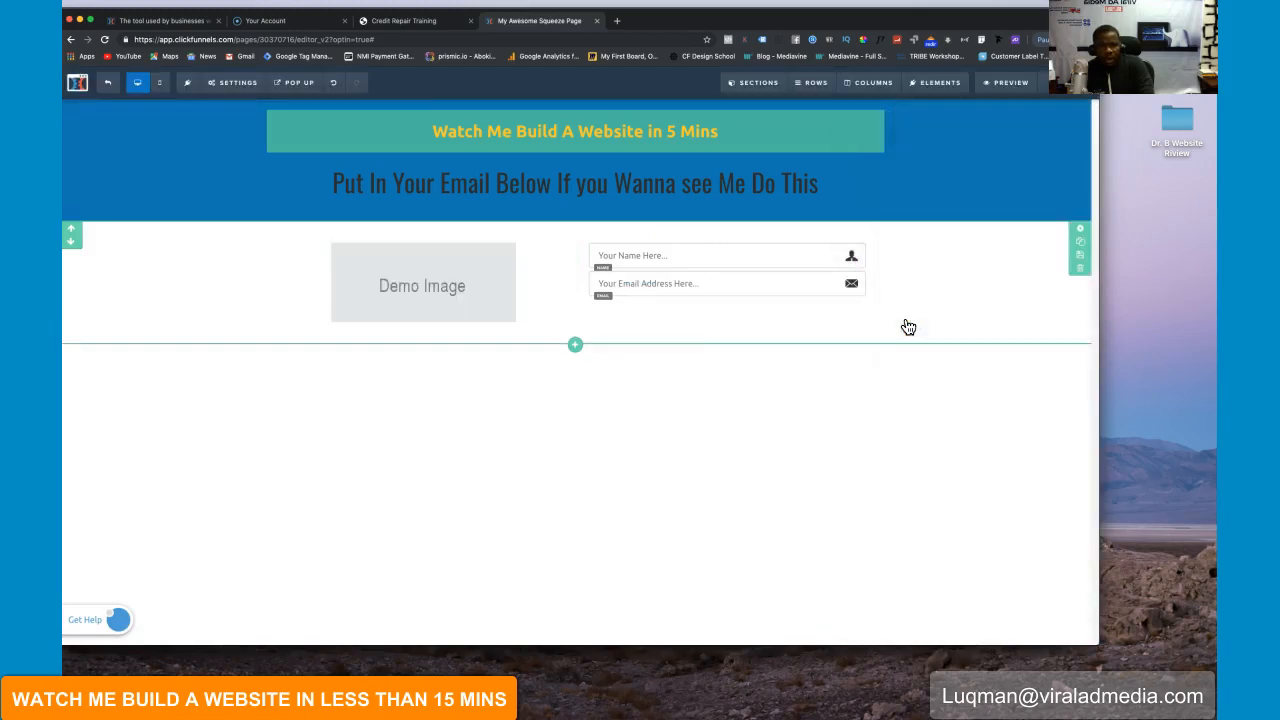
pyautogui.click(456, 304)
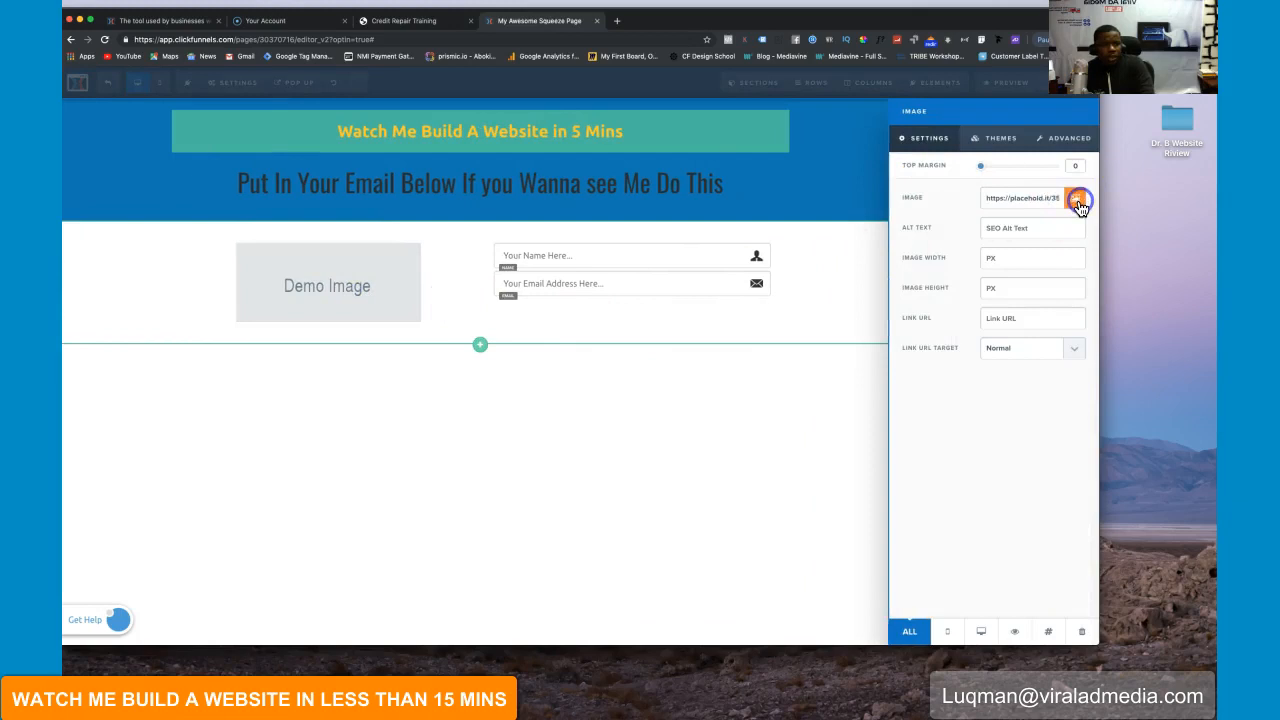
pyautogui.click(1078, 202)
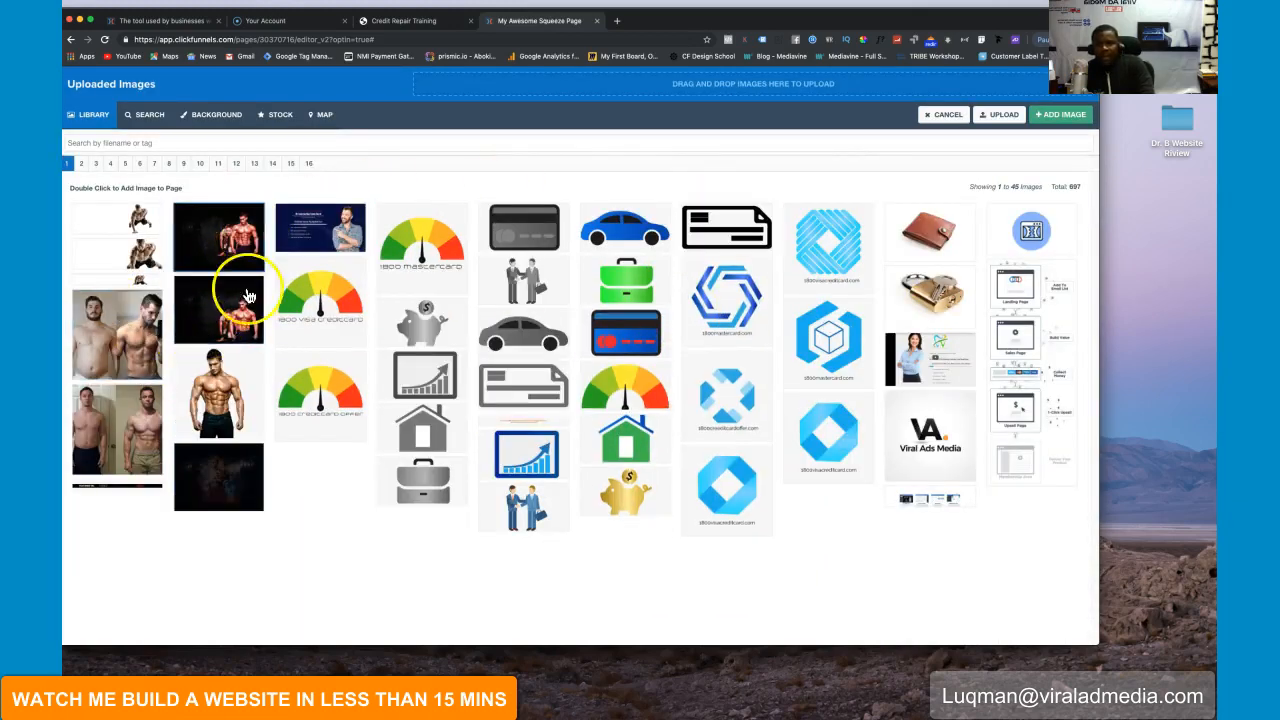
pyautogui.click(1060, 114)
pyautogui.click(551, 440)
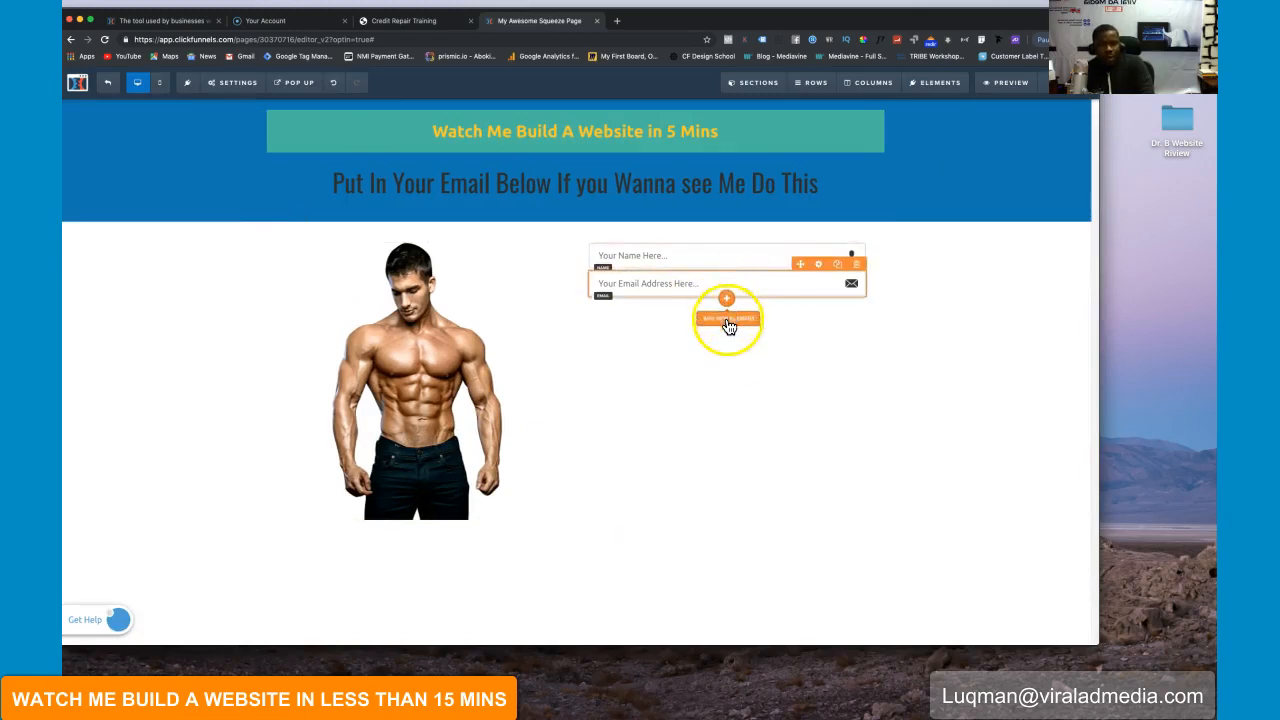
# Step: Add a button beneath the email input and set its font size to 56
pyautogui.click(728, 326)
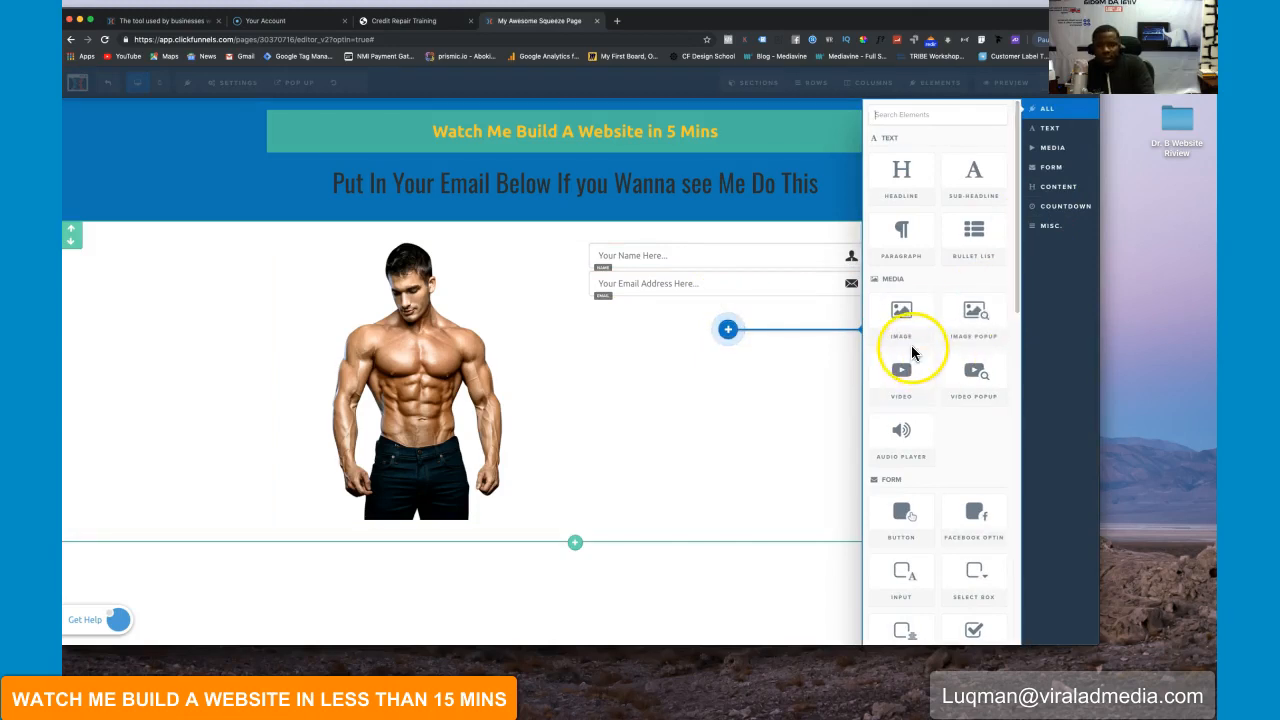
pyautogui.scroll(-2, 903, 475)
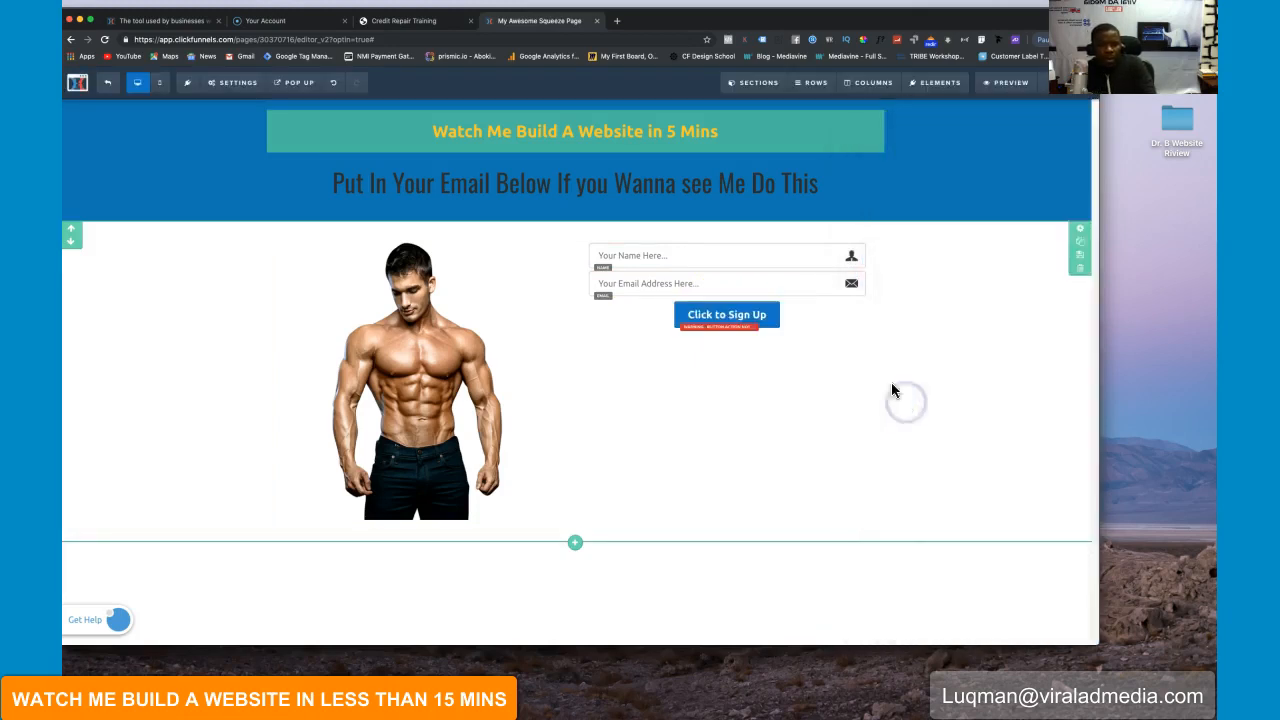
pyautogui.click(766, 322)
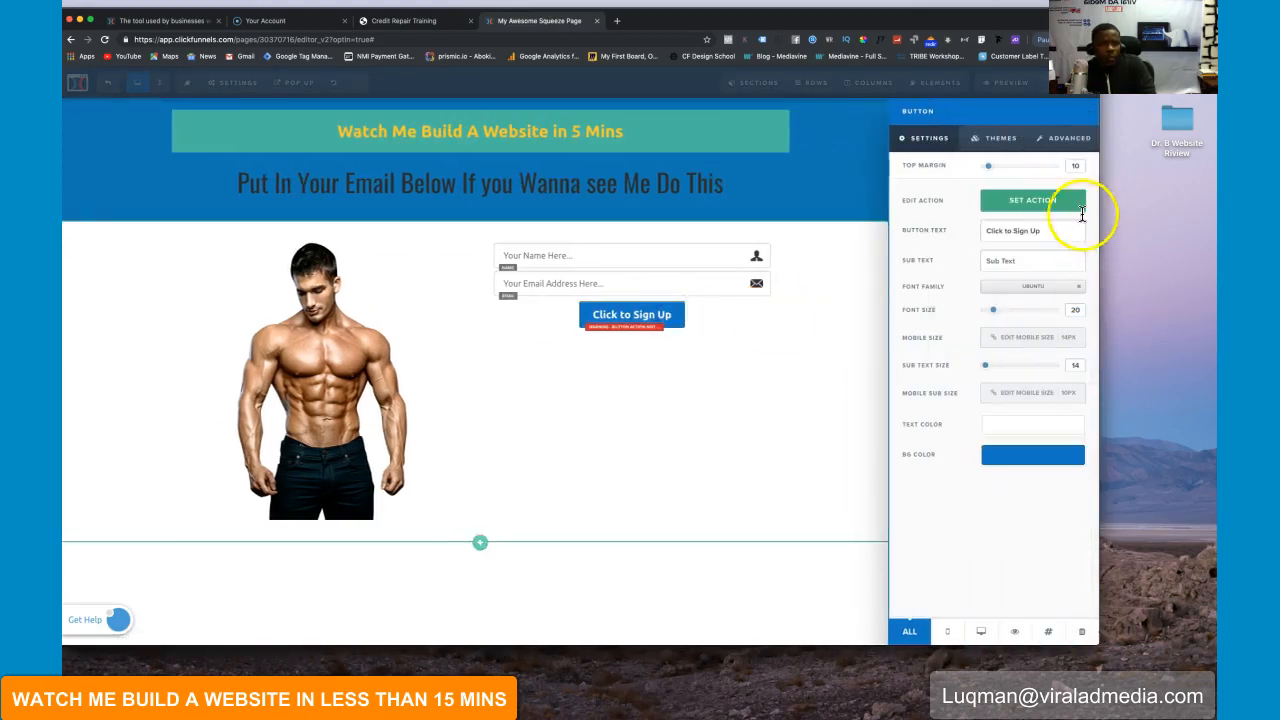
pyautogui.moveTo(998, 313); pyautogui.dragTo(1041, 317)
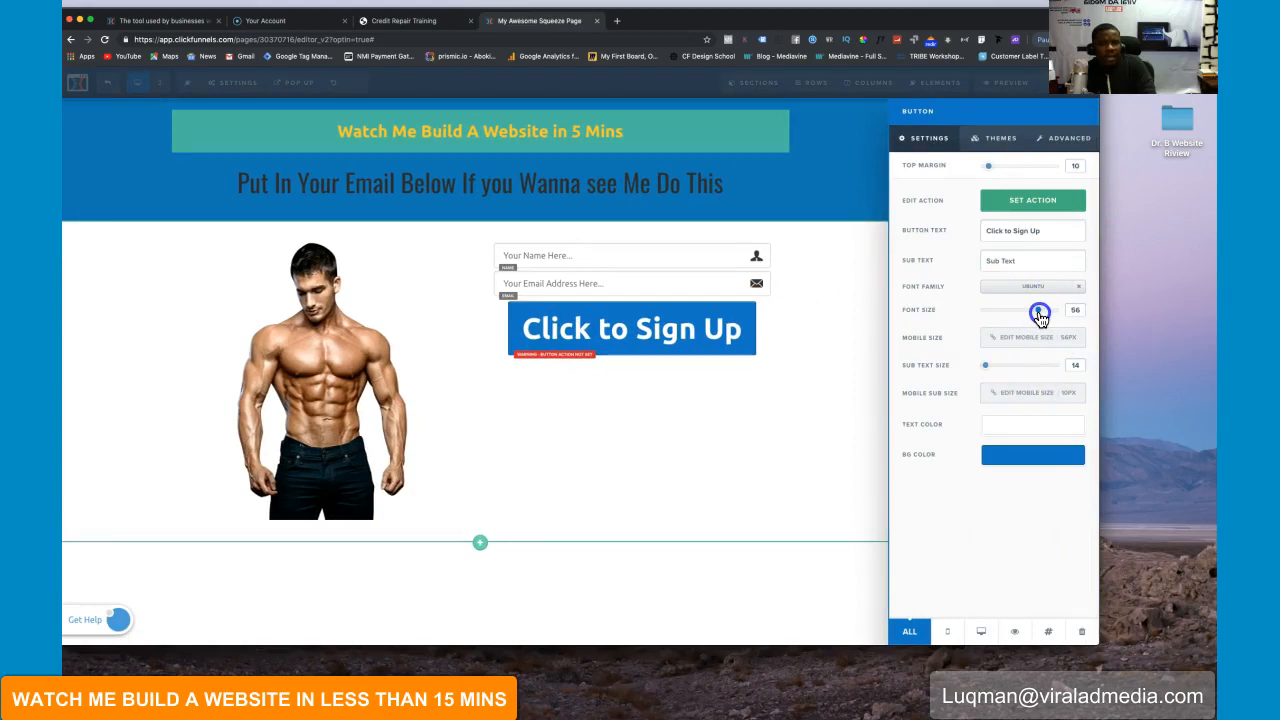
pyautogui.moveTo(991, 173)
pyautogui.mouseDown()
pyautogui.moveTo(1066, 168)
pyautogui.moveTo(986, 170)
pyautogui.mouseUp()
pyautogui.click(766, 409)
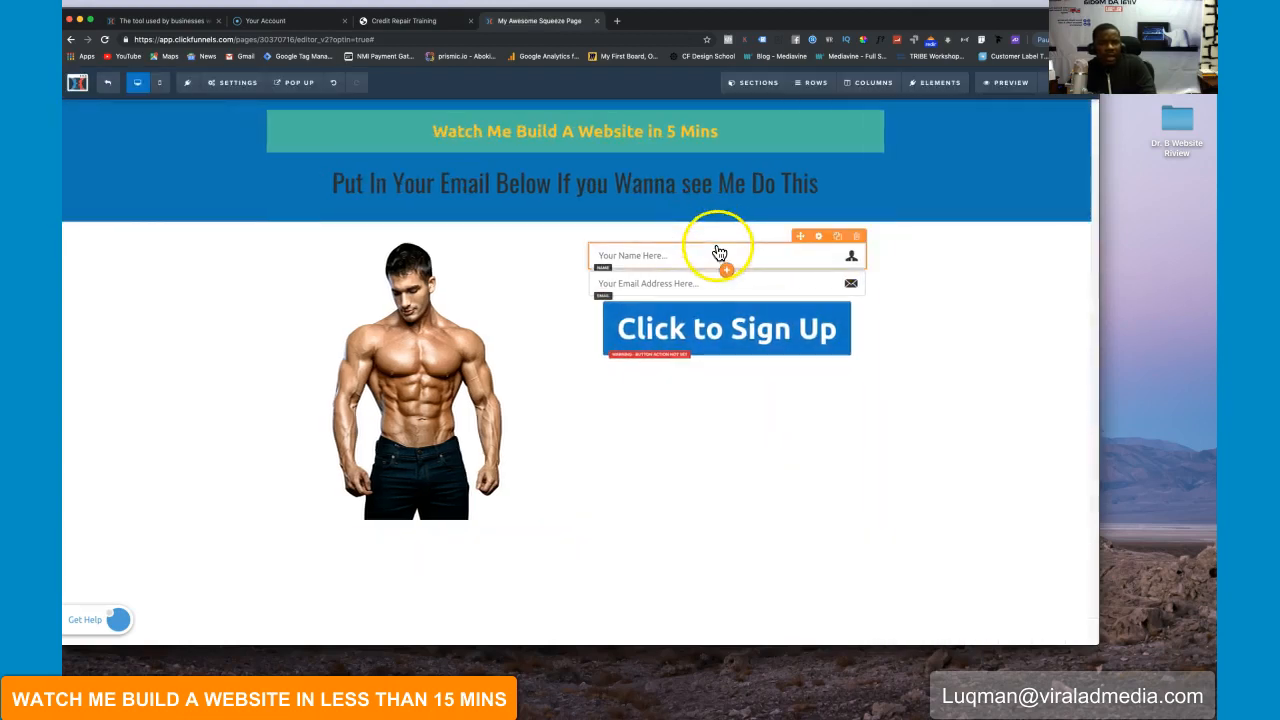
# Step: Add a sub-headline to the form, move it above the name input, and replace its text with "Put in Your Email Below"
pyautogui.click(727, 272)
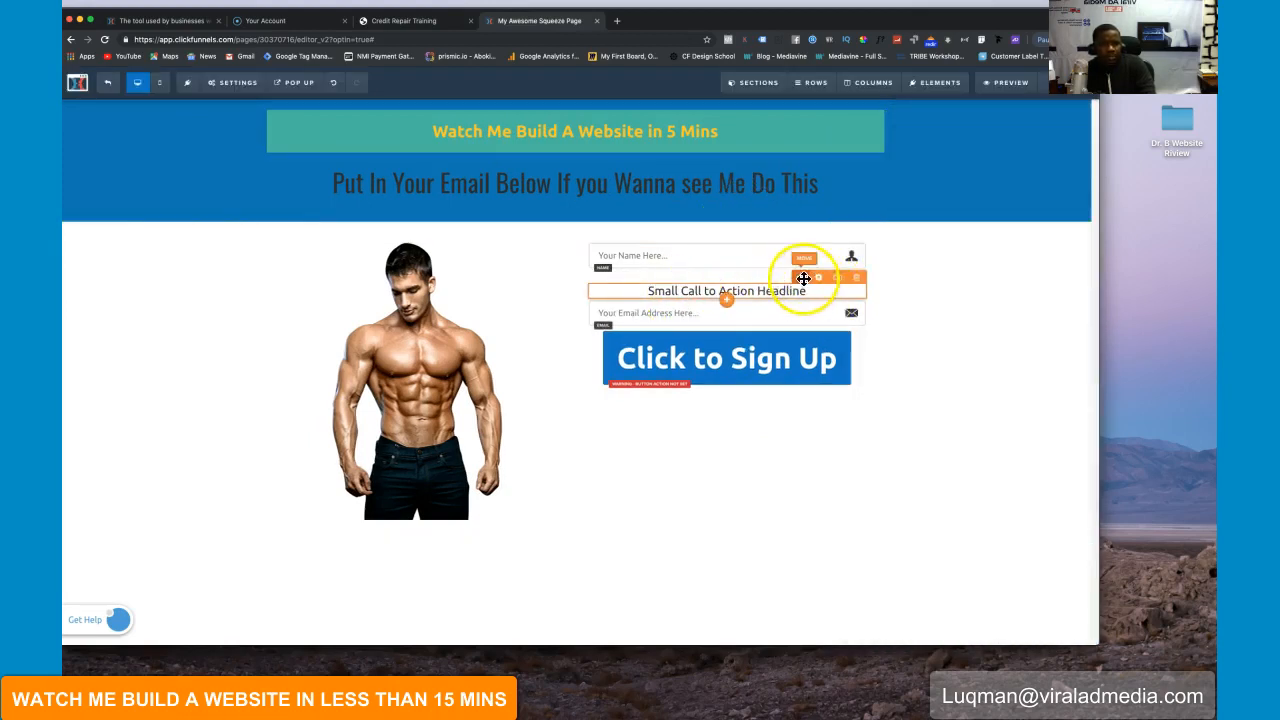
pyautogui.moveTo(789, 233); pyautogui.dragTo(795, 268)
pyautogui.click(660, 266)
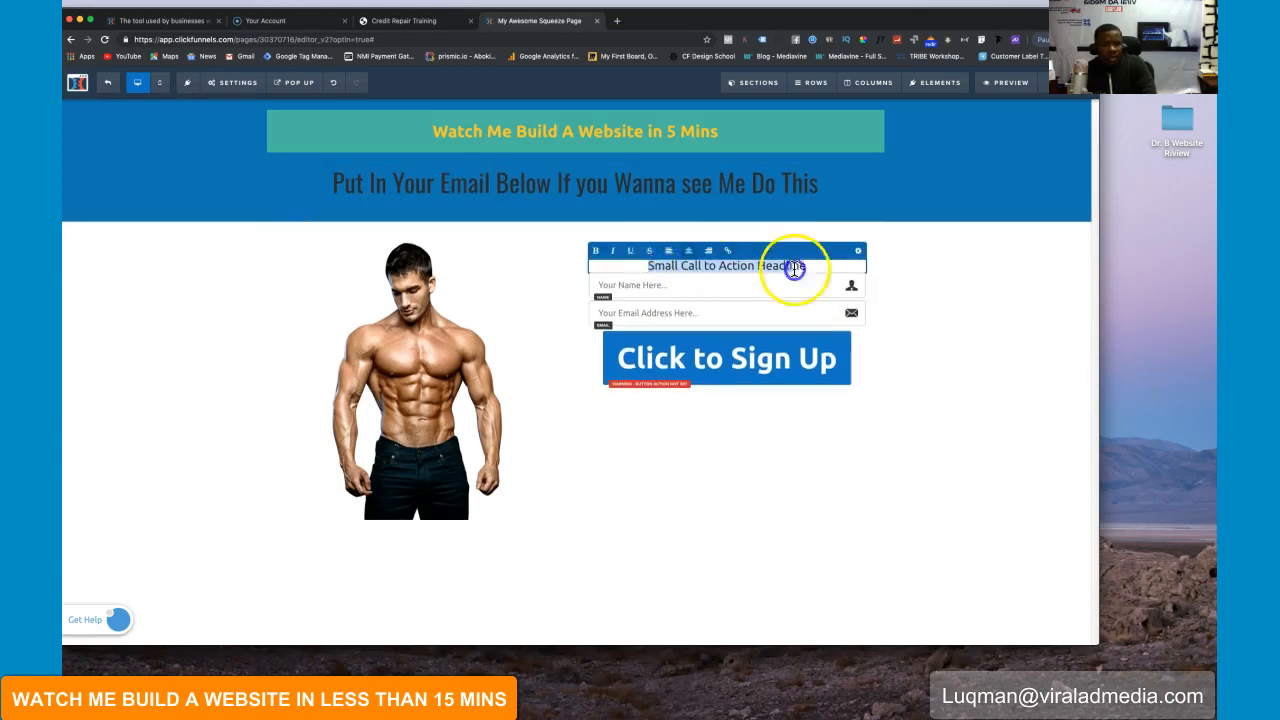
pyautogui.write('Put in You')
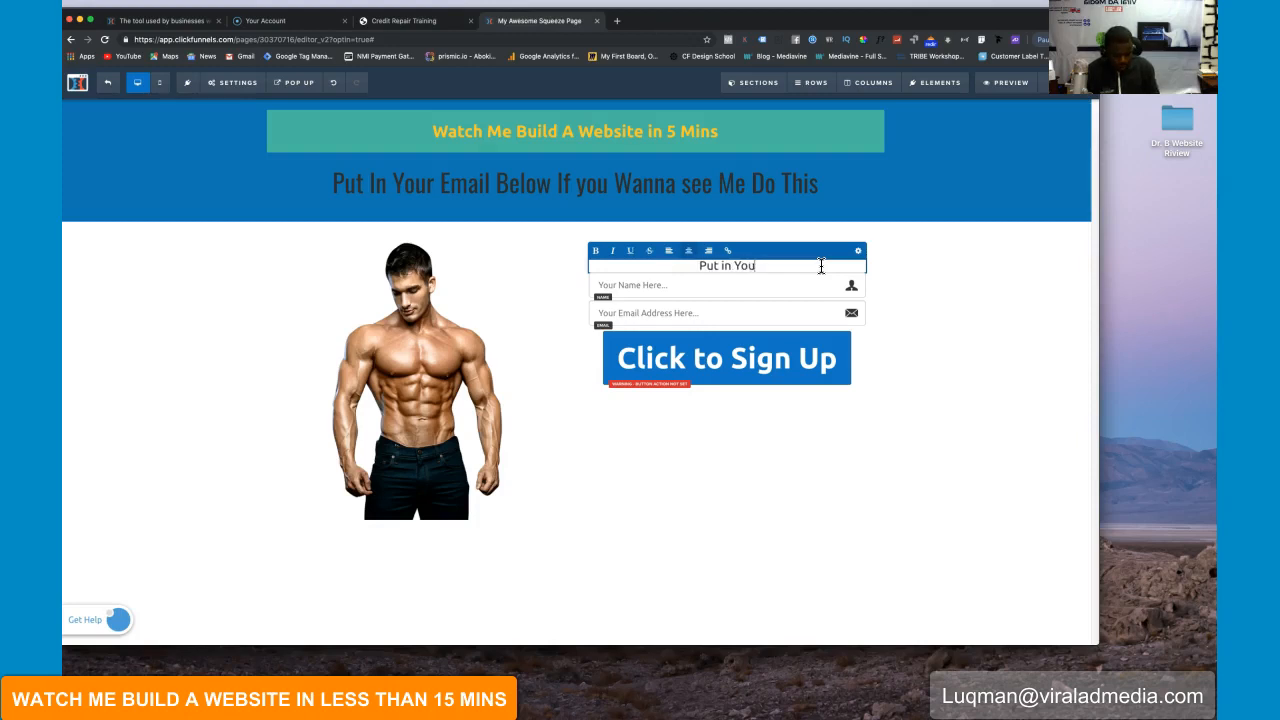
# Step: Test the opt-in form in the page preview by filling in the email address and submitting it, and close the preview
pyautogui.click(733, 342)
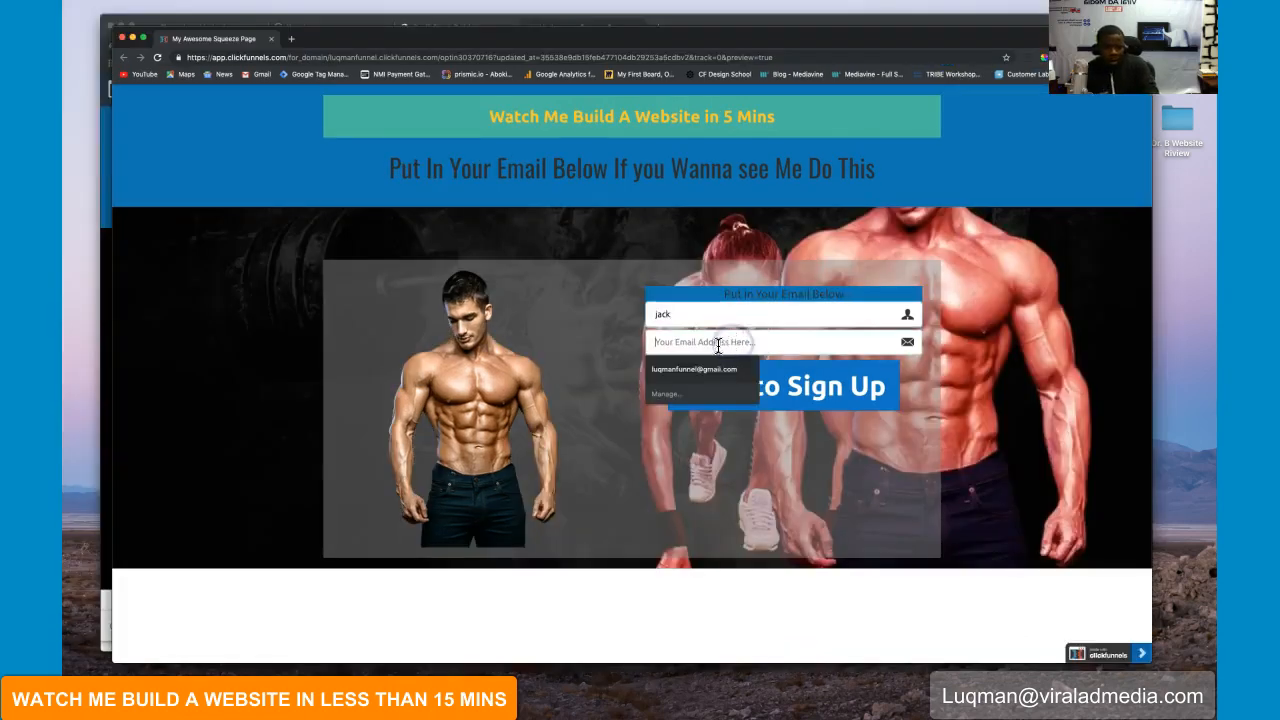
pyautogui.click(694, 369)
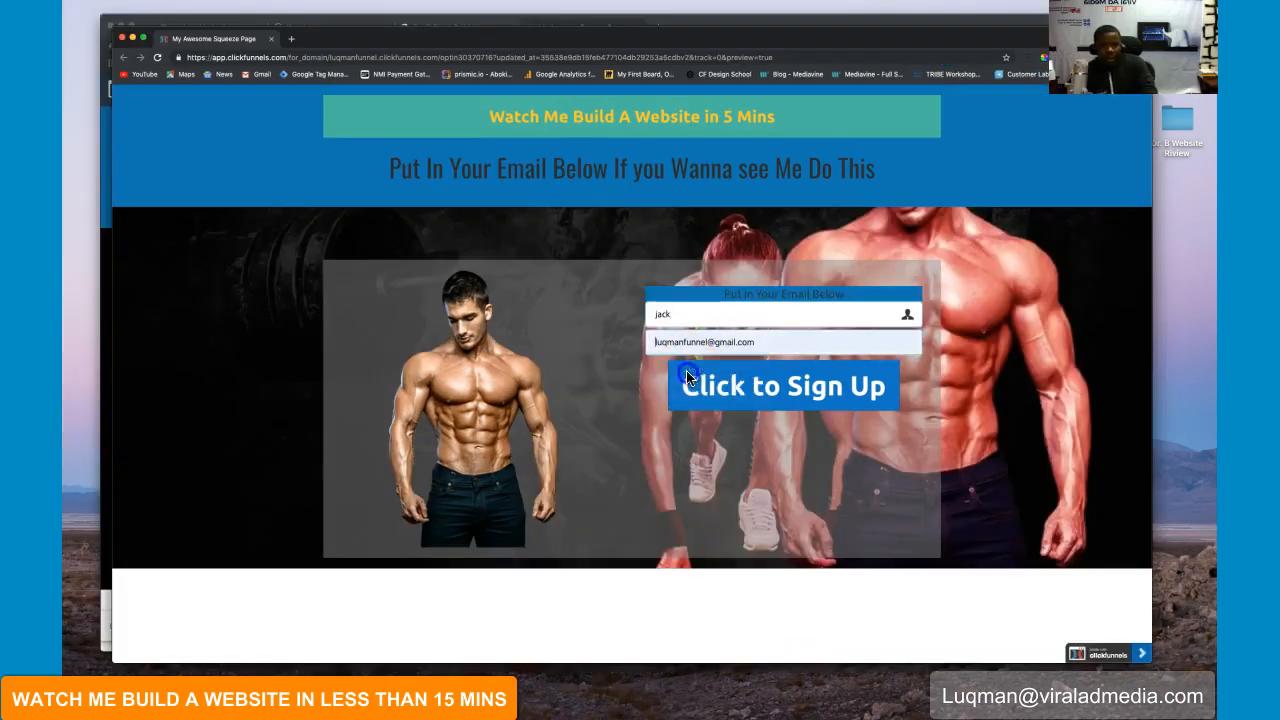
pyautogui.click(800, 397)
pyautogui.click(786, 380)
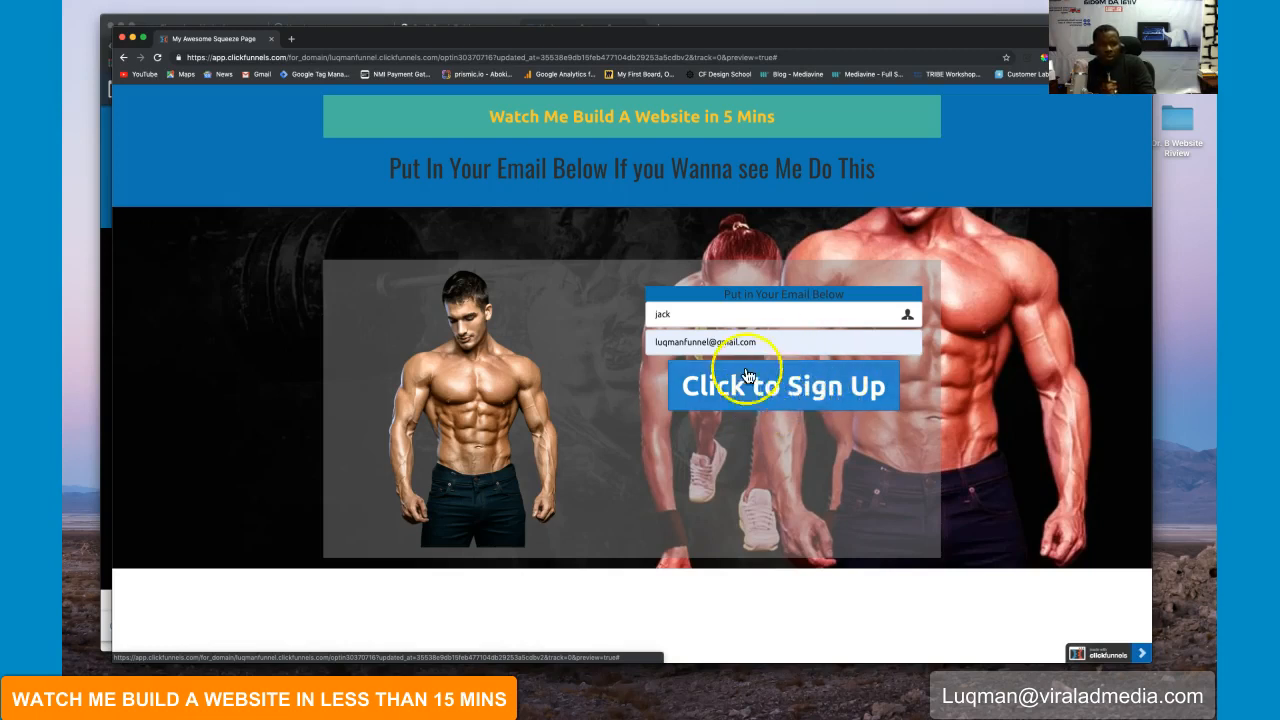
pyautogui.click(122, 38)
# Step: Set the "Click to Sign Up" button's action to Submit Order / Submit Form
pyautogui.click(819, 341)
pyautogui.click(818, 405)
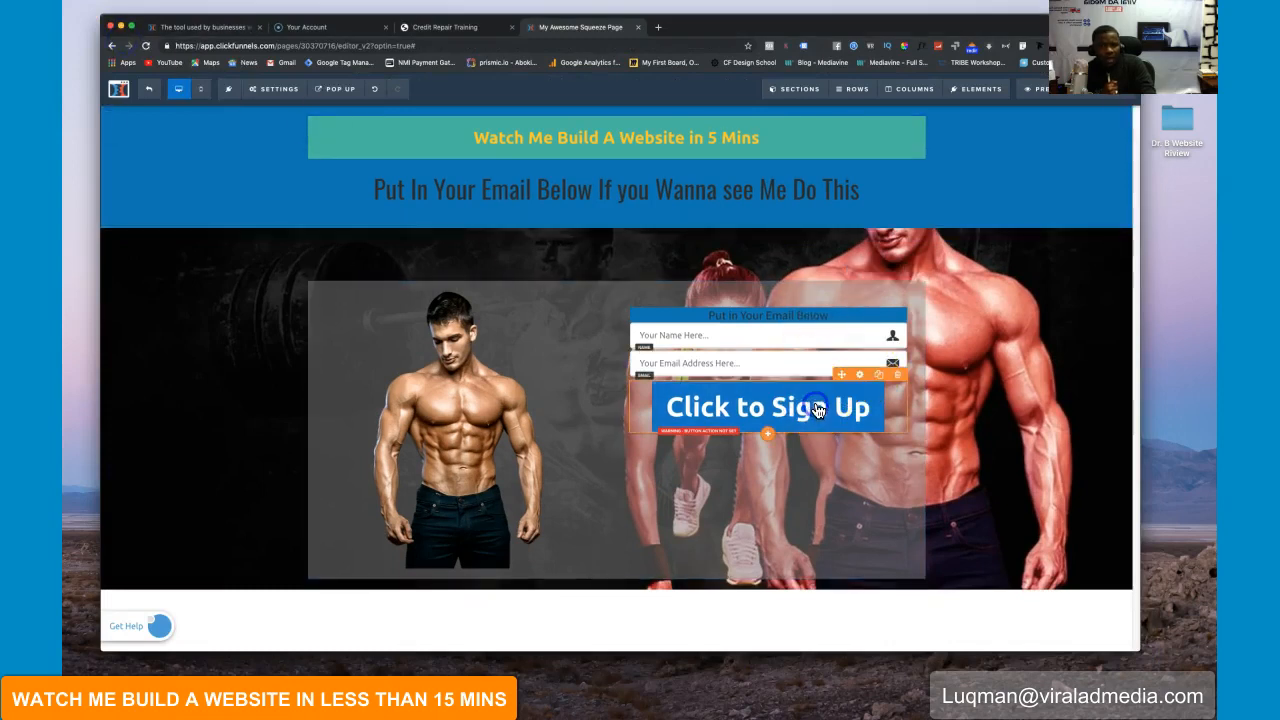
pyautogui.click(818, 410)
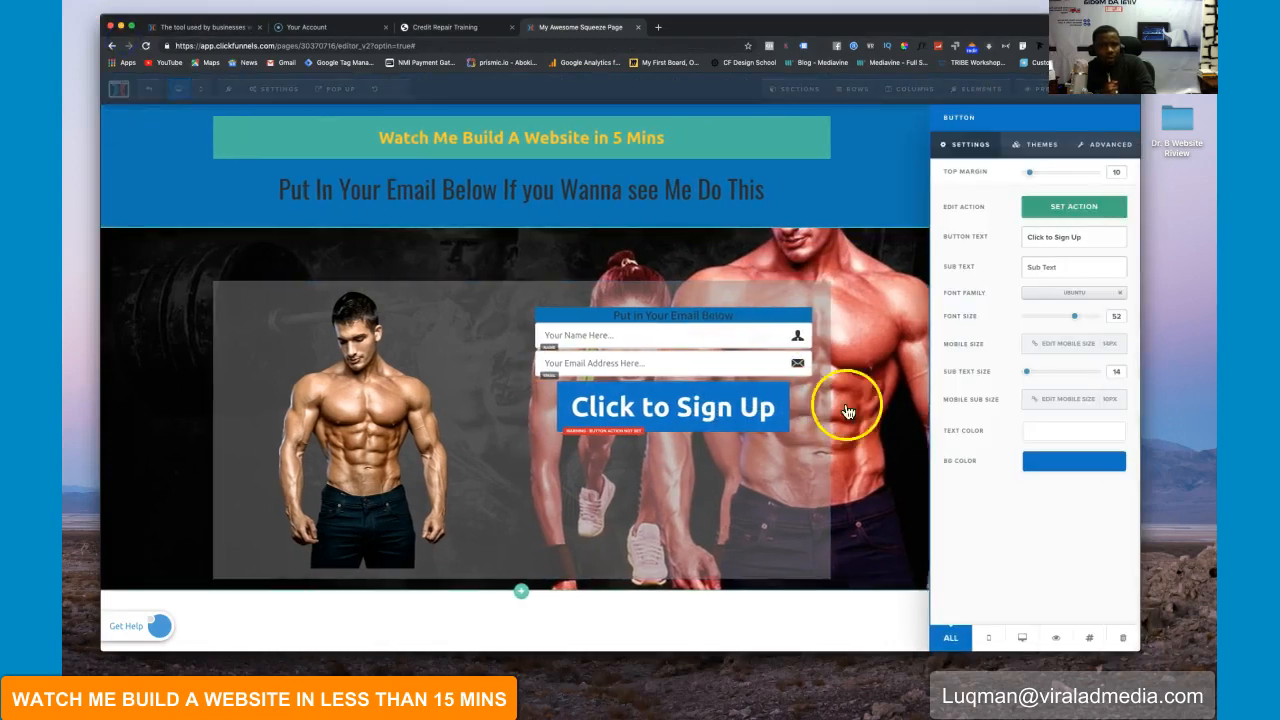
pyautogui.click(1070, 213)
pyautogui.click(1000, 249)
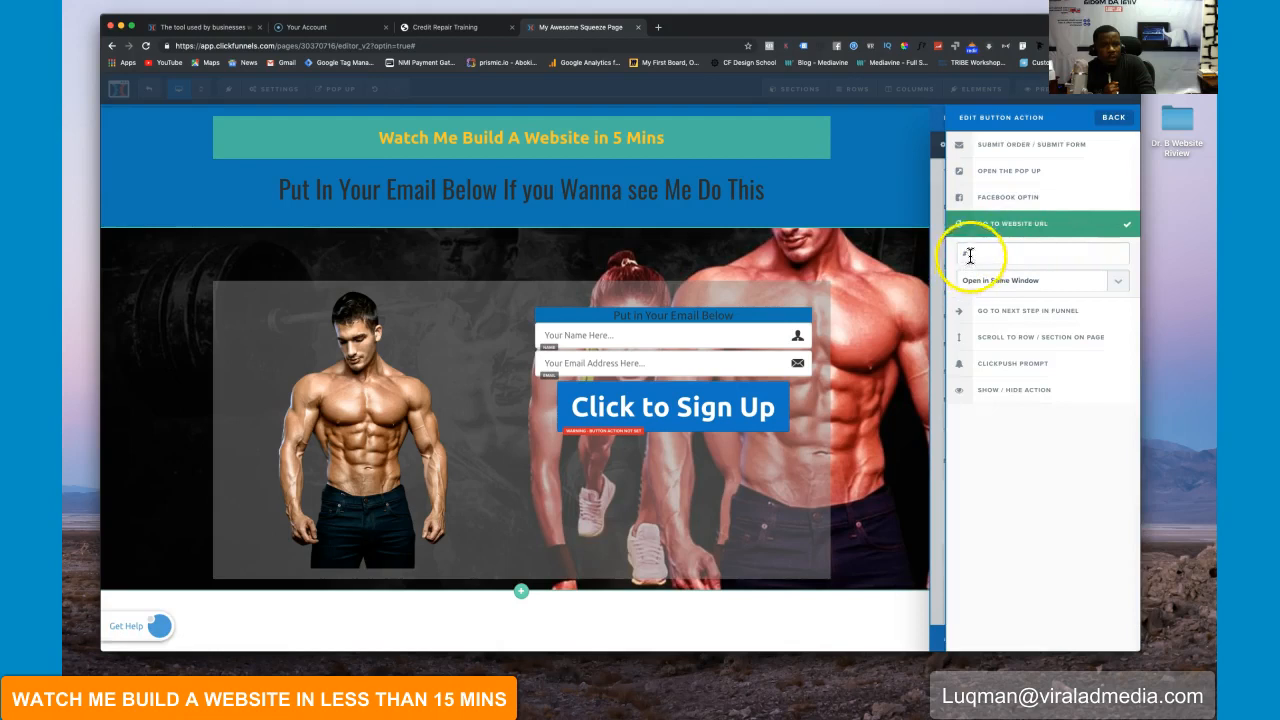
pyautogui.press('super+Tab')
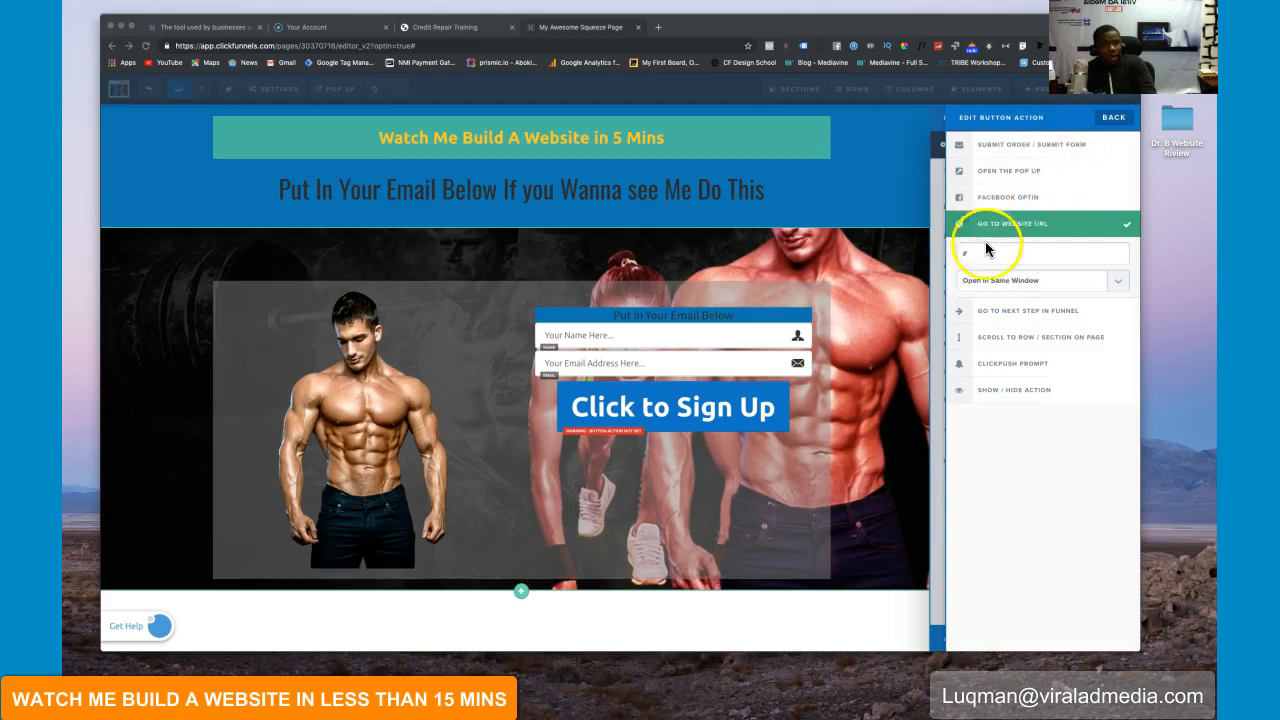
pyautogui.click(1033, 148)
pyautogui.click(830, 277)
pyautogui.click(277, 89)
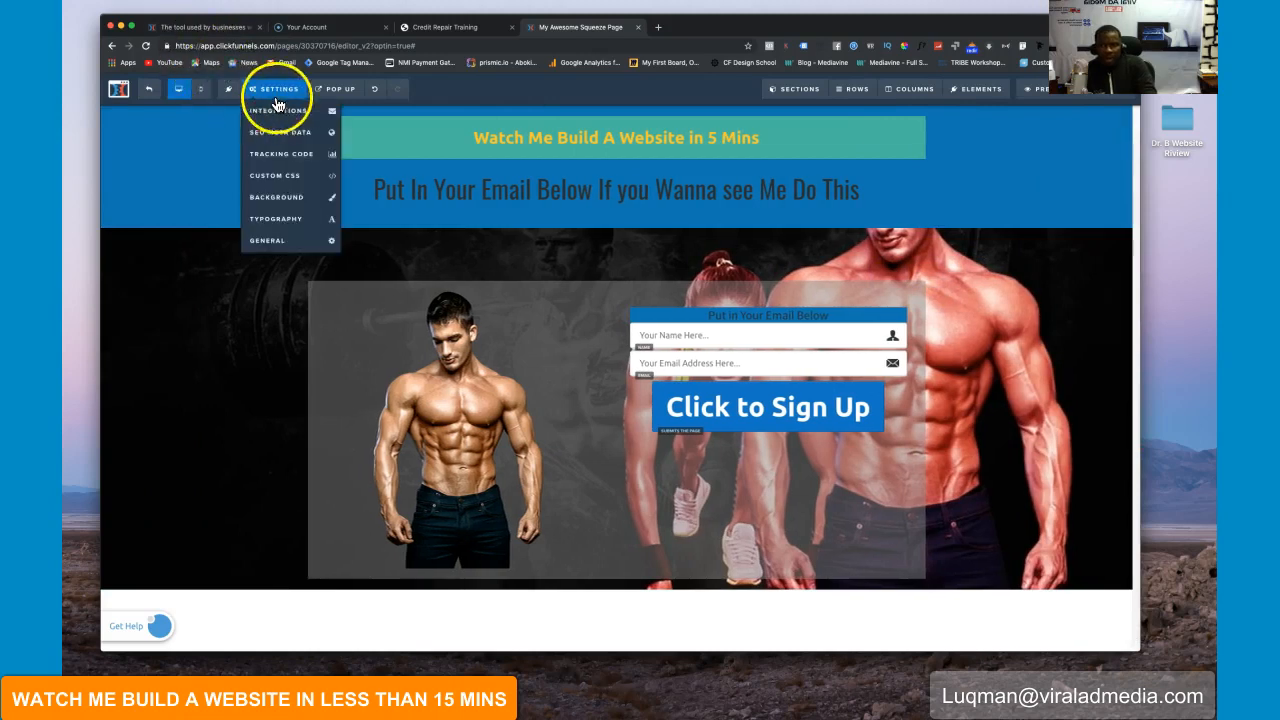
pyautogui.click(287, 245)
pyautogui.click(1052, 153)
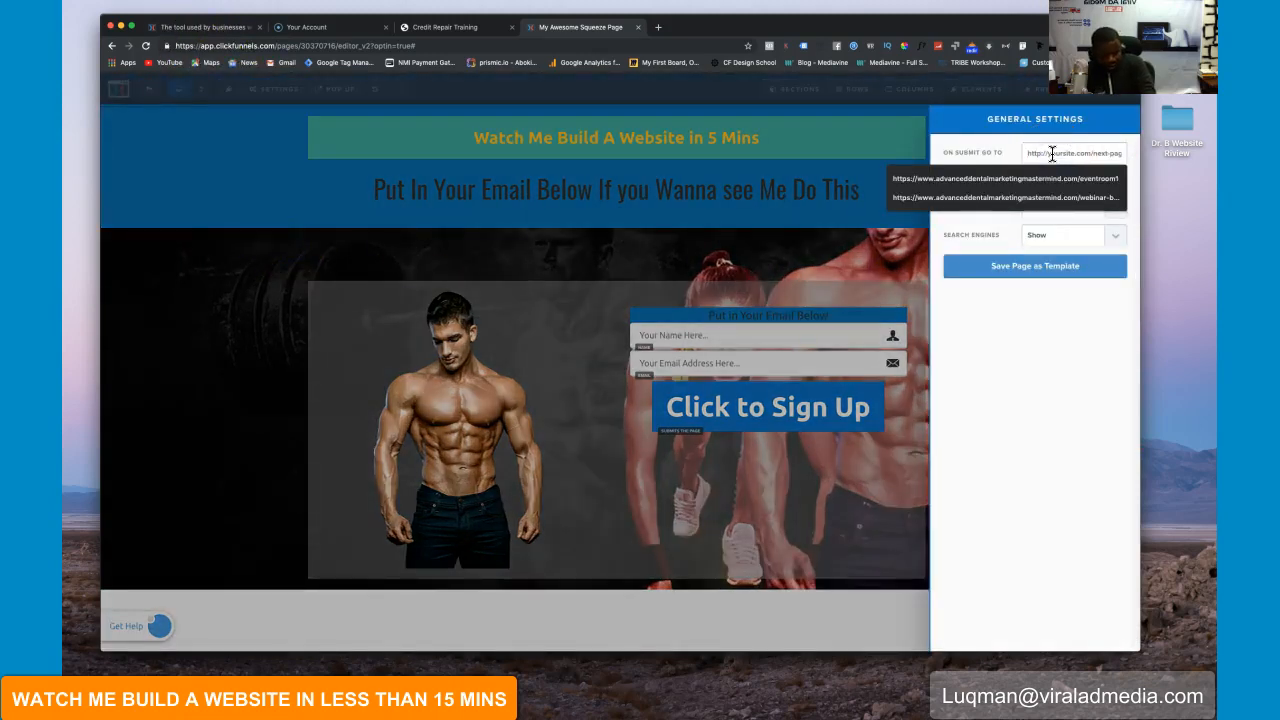
pyautogui.write('https://www.google.com')
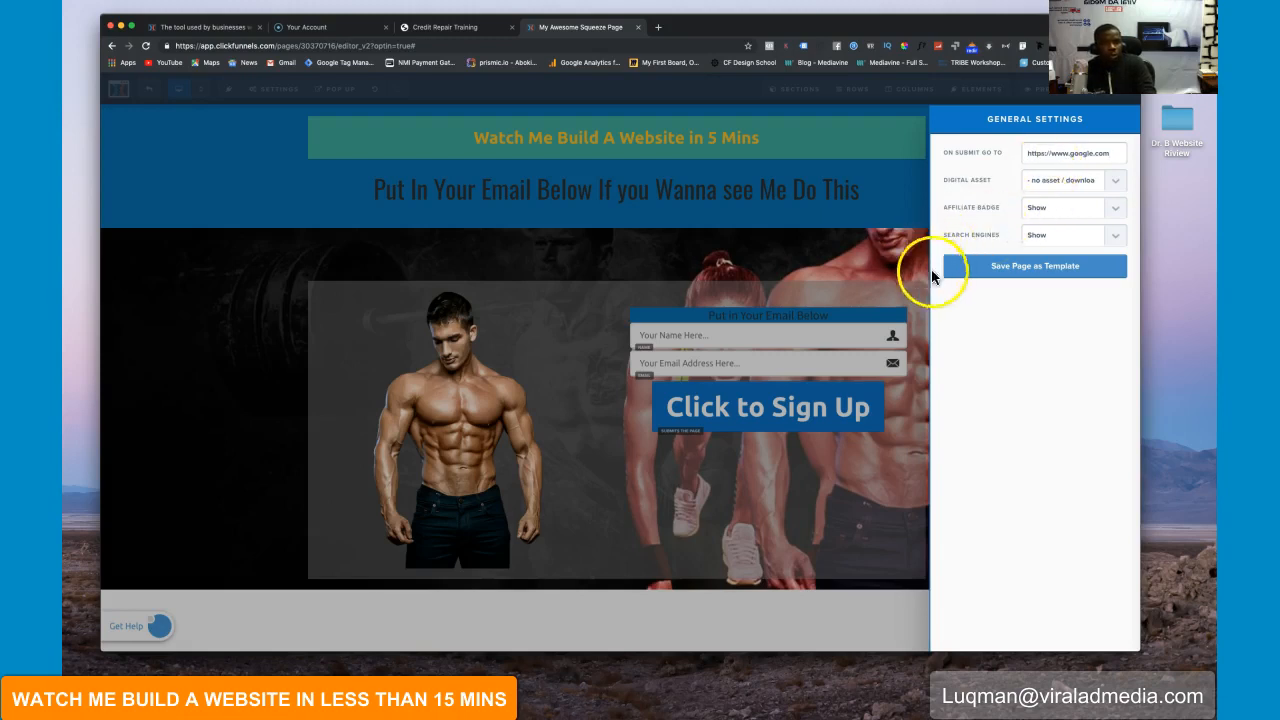
pyautogui.click(831, 278)
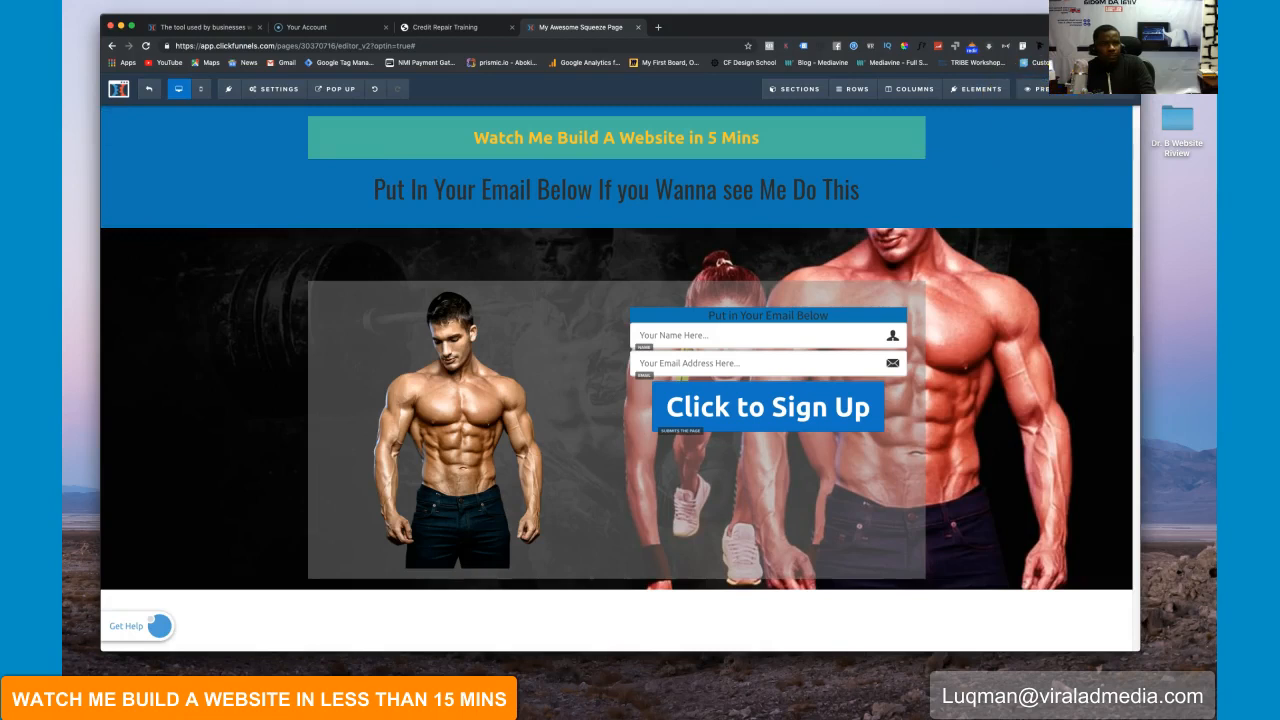
# Step: Move the browser window to uncover the save control and save the squeeze page
pyautogui.moveTo(980, 30); pyautogui.dragTo(906, 53)
pyautogui.click(1040, 112)
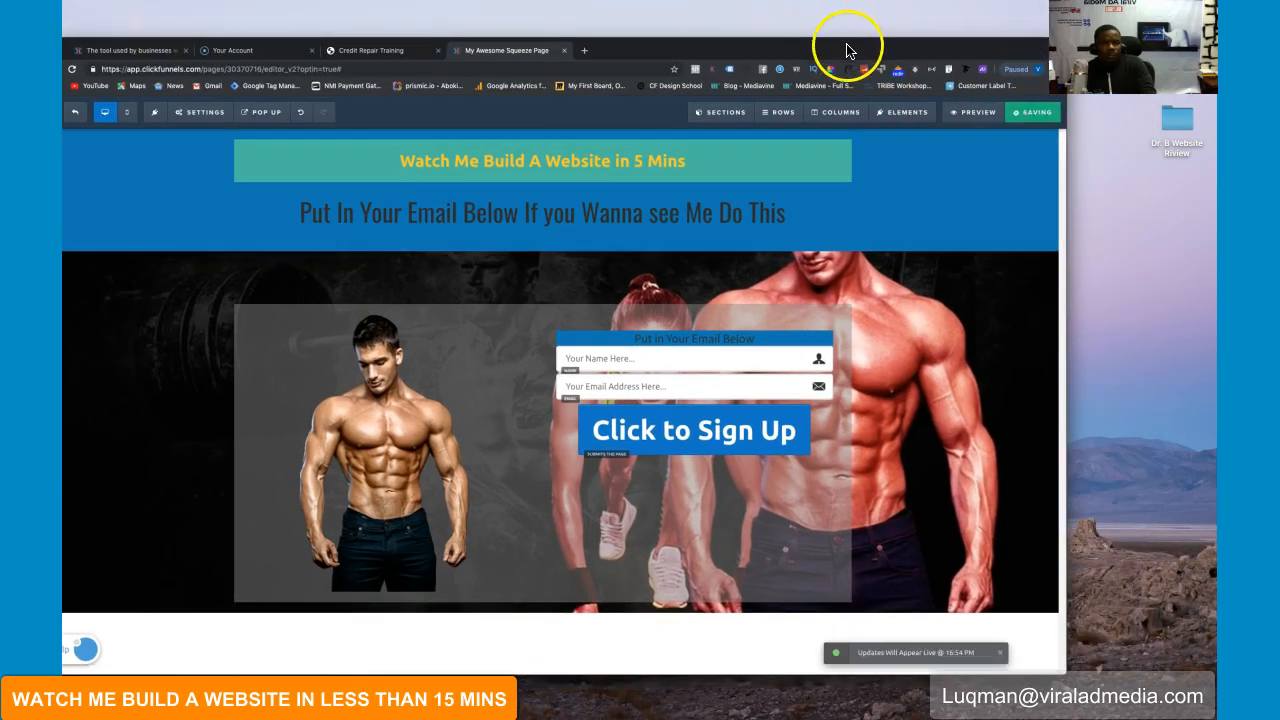
pyautogui.moveTo(852, 50); pyautogui.dragTo(912, 35)
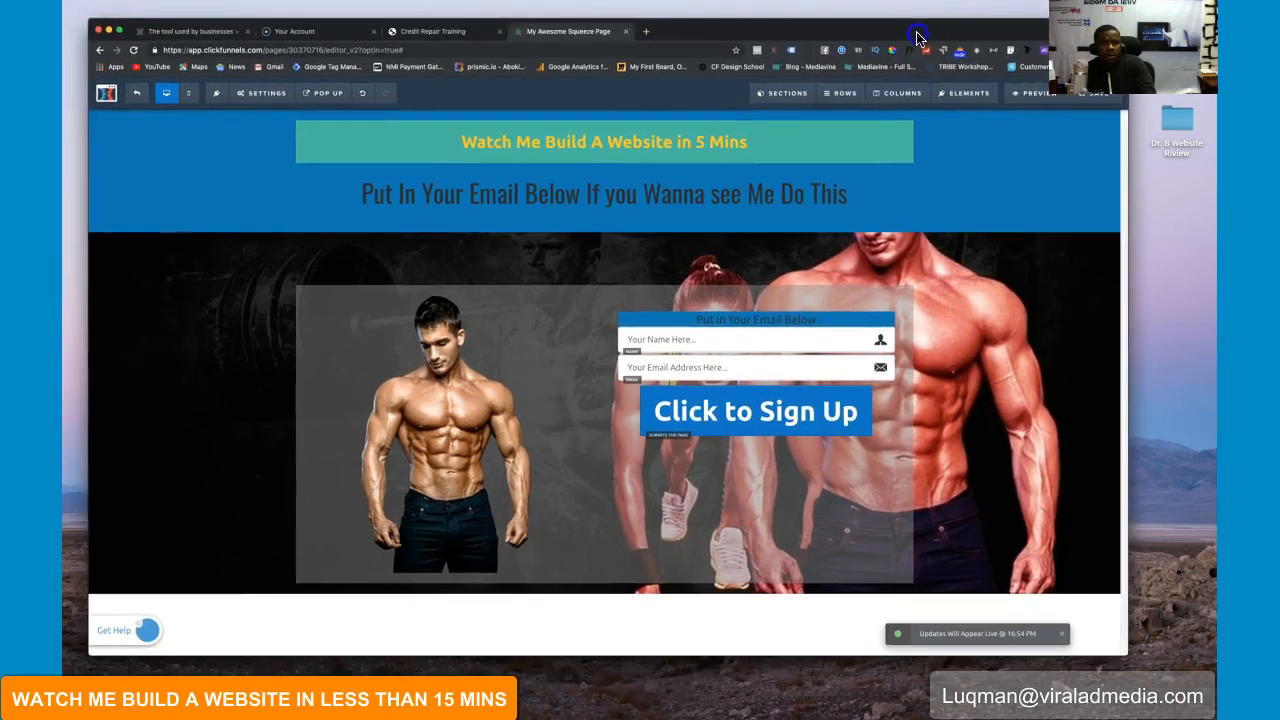
# Step: Test the opt-in form in the page preview by filling in the name and email address and submitting it, and close the preview
pyautogui.rightClick(1035, 101)
pyautogui.click(1068, 123)
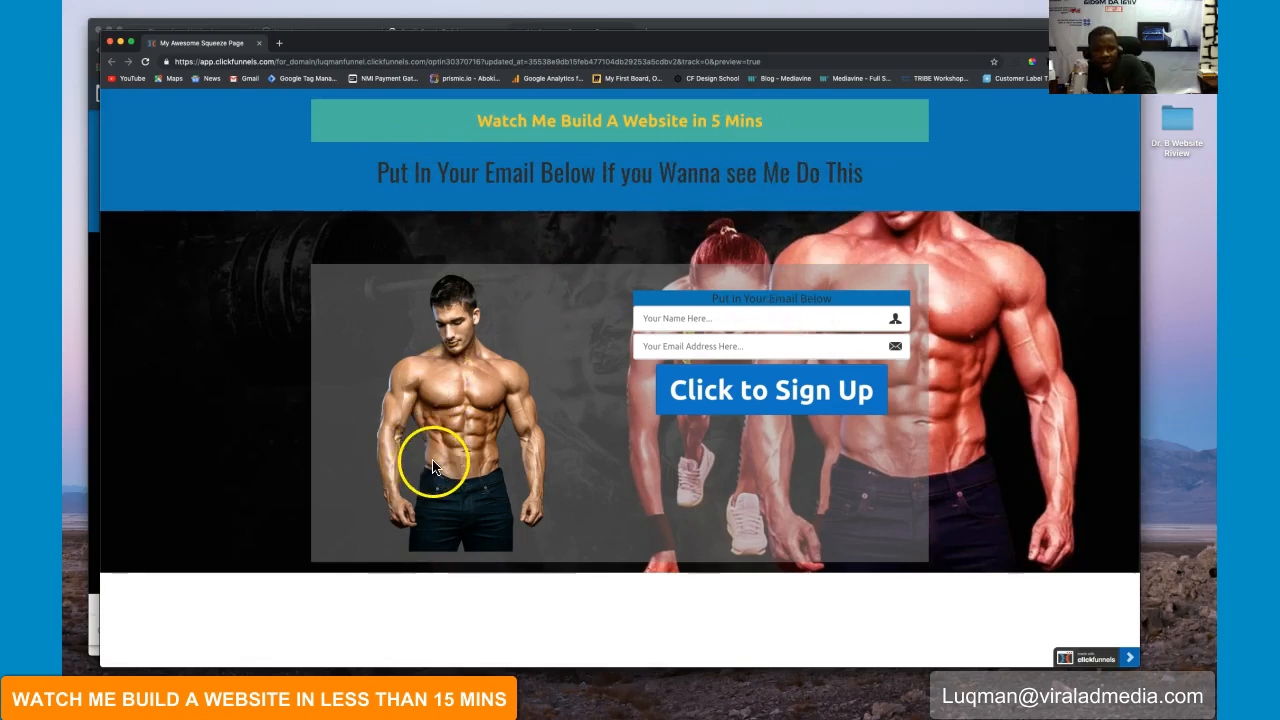
pyautogui.click(691, 318)
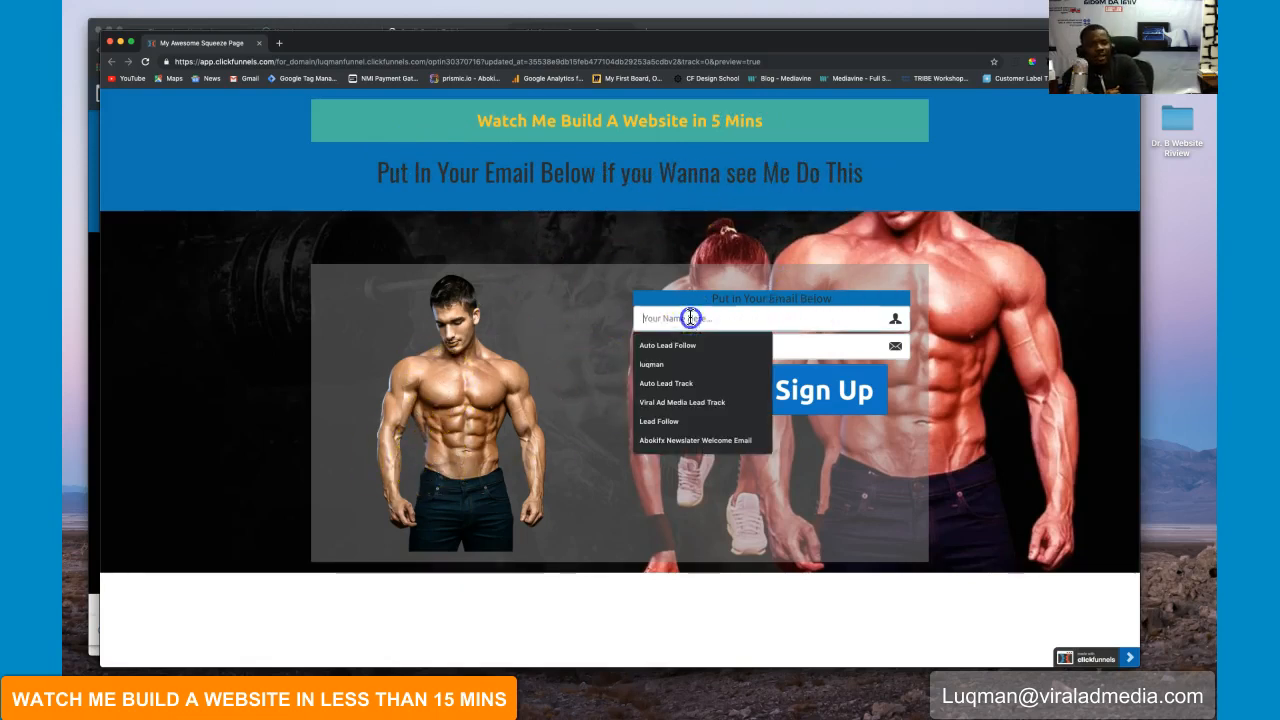
pyautogui.click(667, 368)
pyautogui.click(654, 346)
pyautogui.click(657, 371)
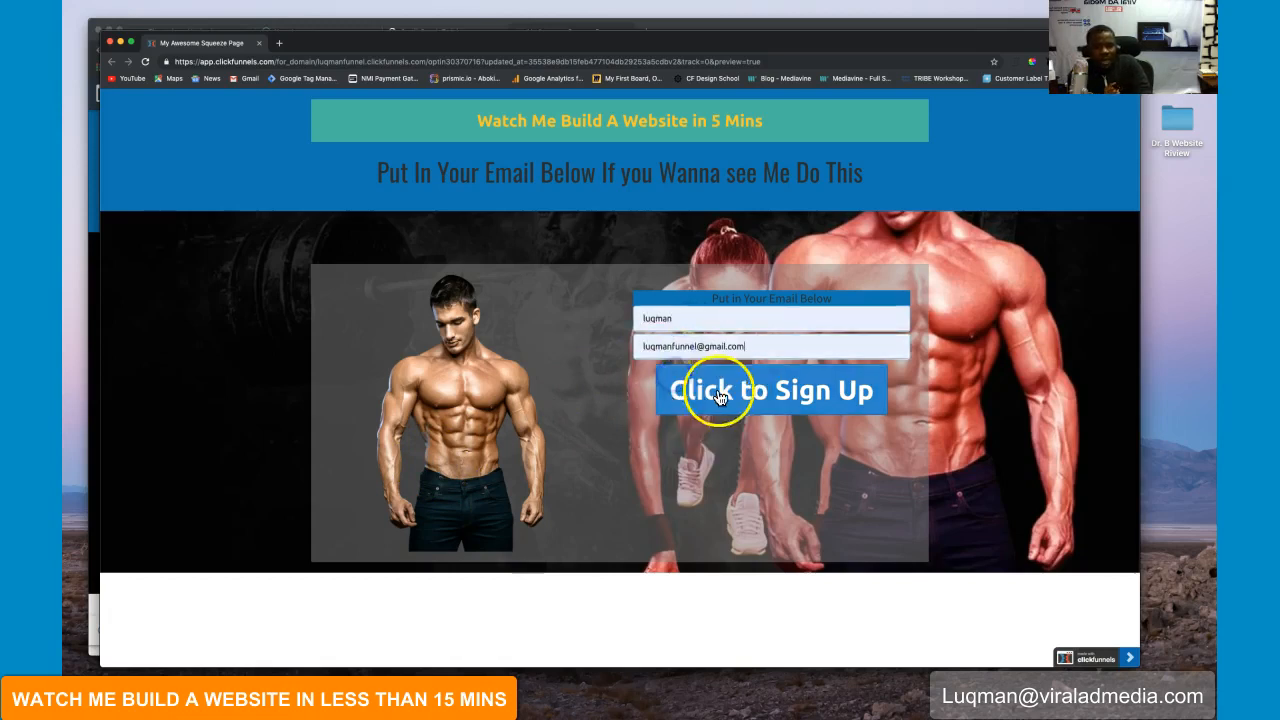
pyautogui.click(747, 405)
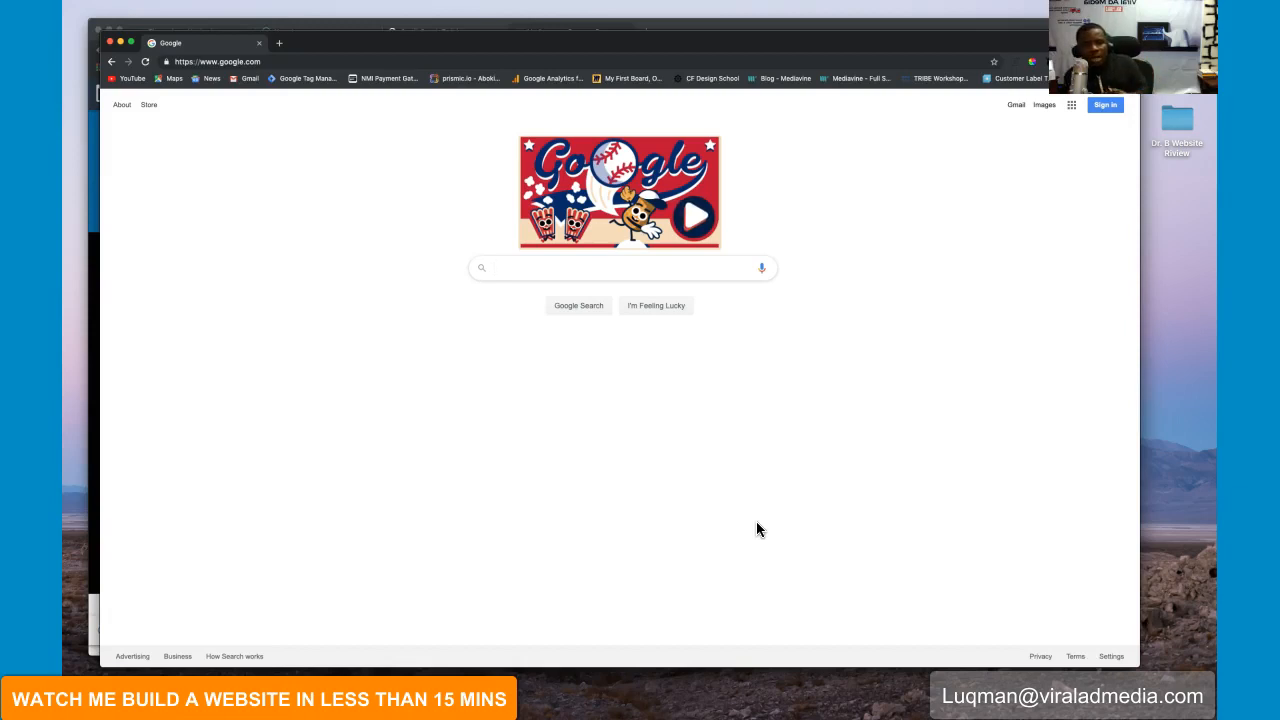
pyautogui.click(110, 42)
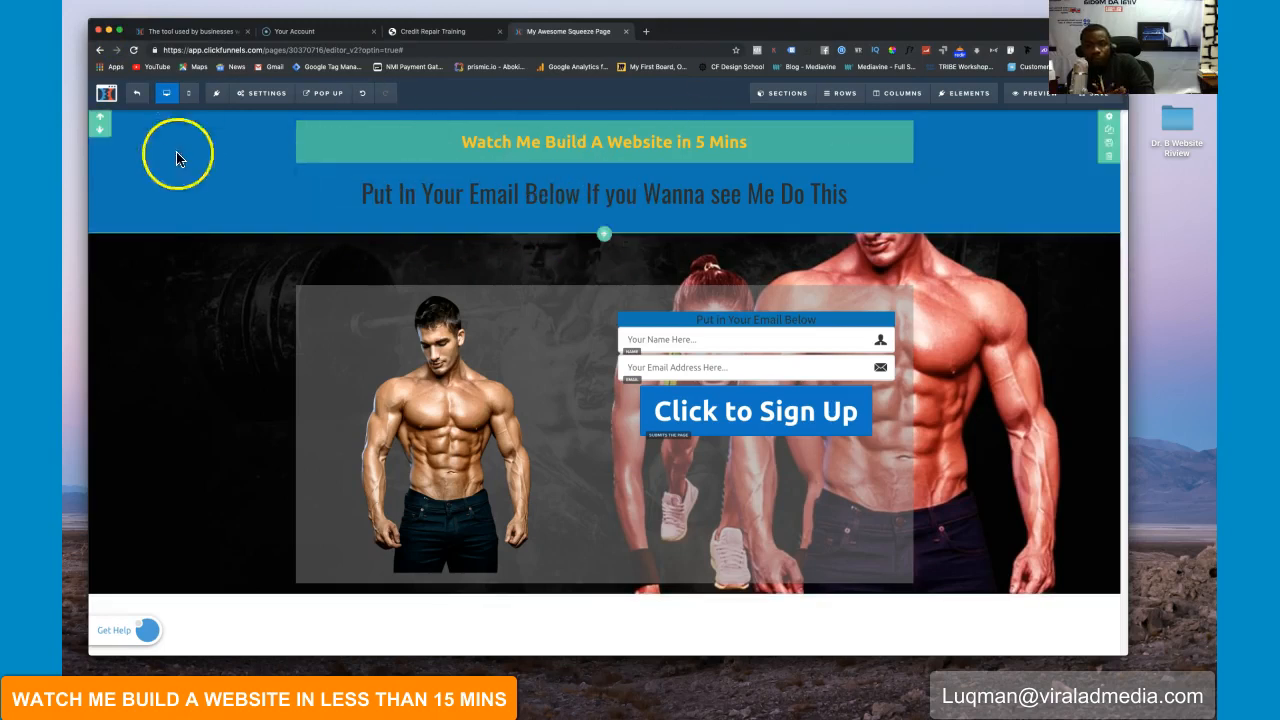
# Step: Leave the page editor and start building a new funnel with the Sell Your Product goal and the Product Launch type
pyautogui.click(139, 100)
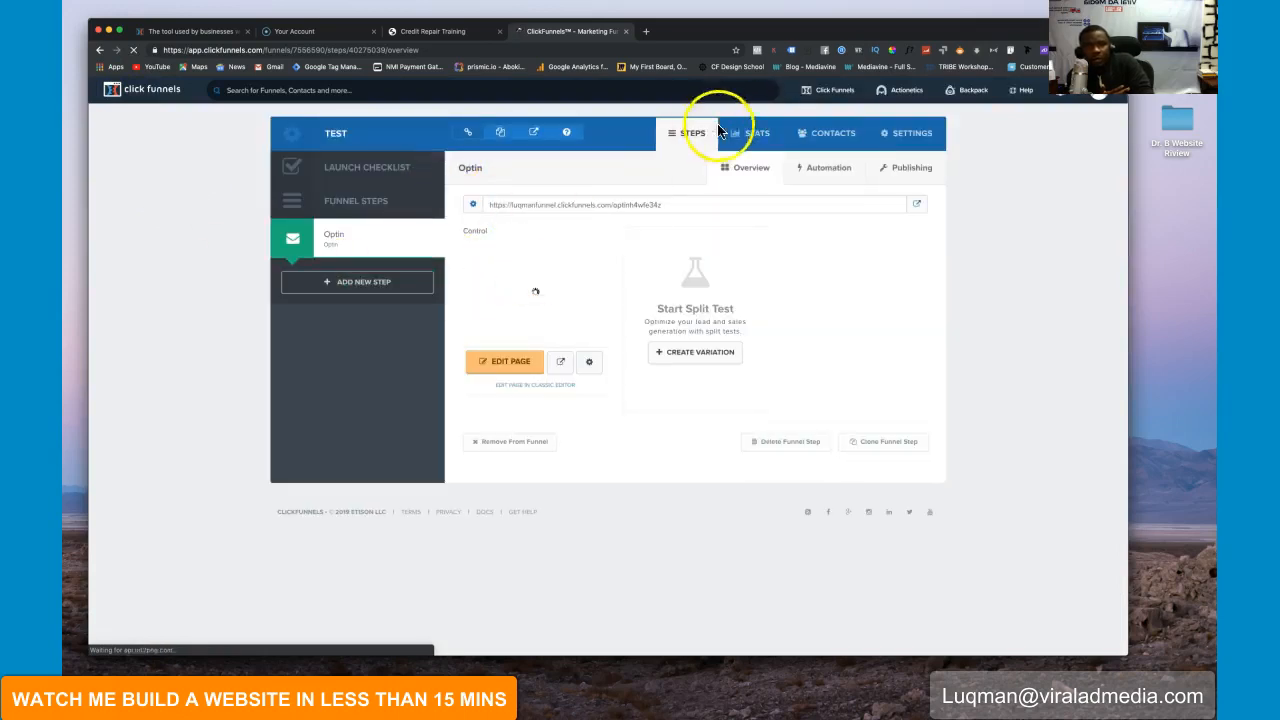
pyautogui.click(830, 204)
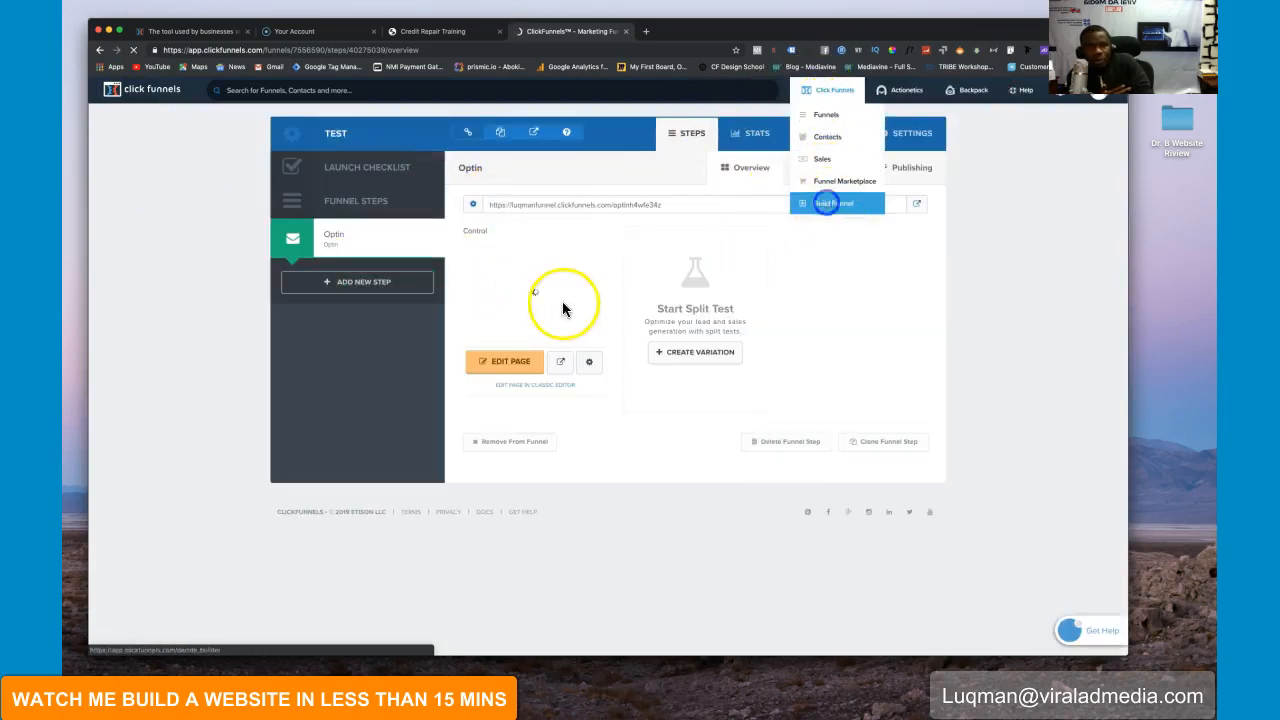
pyautogui.click(737, 411)
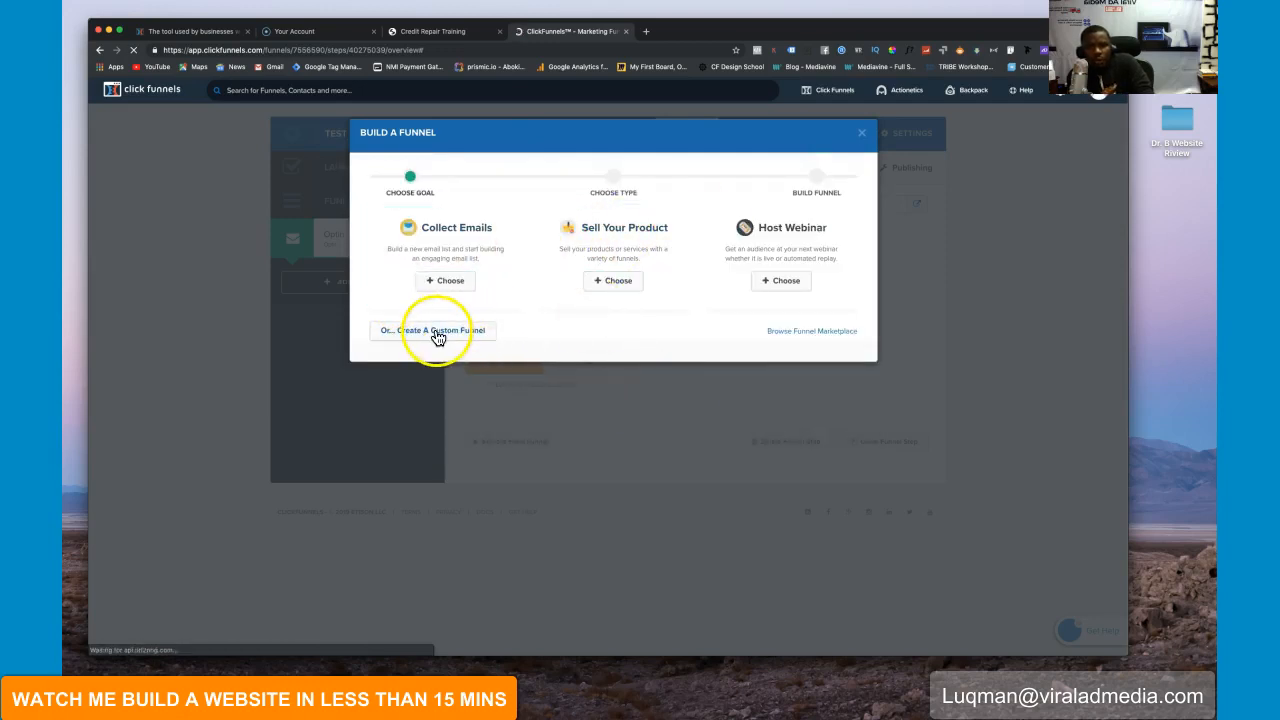
pyautogui.click(616, 282)
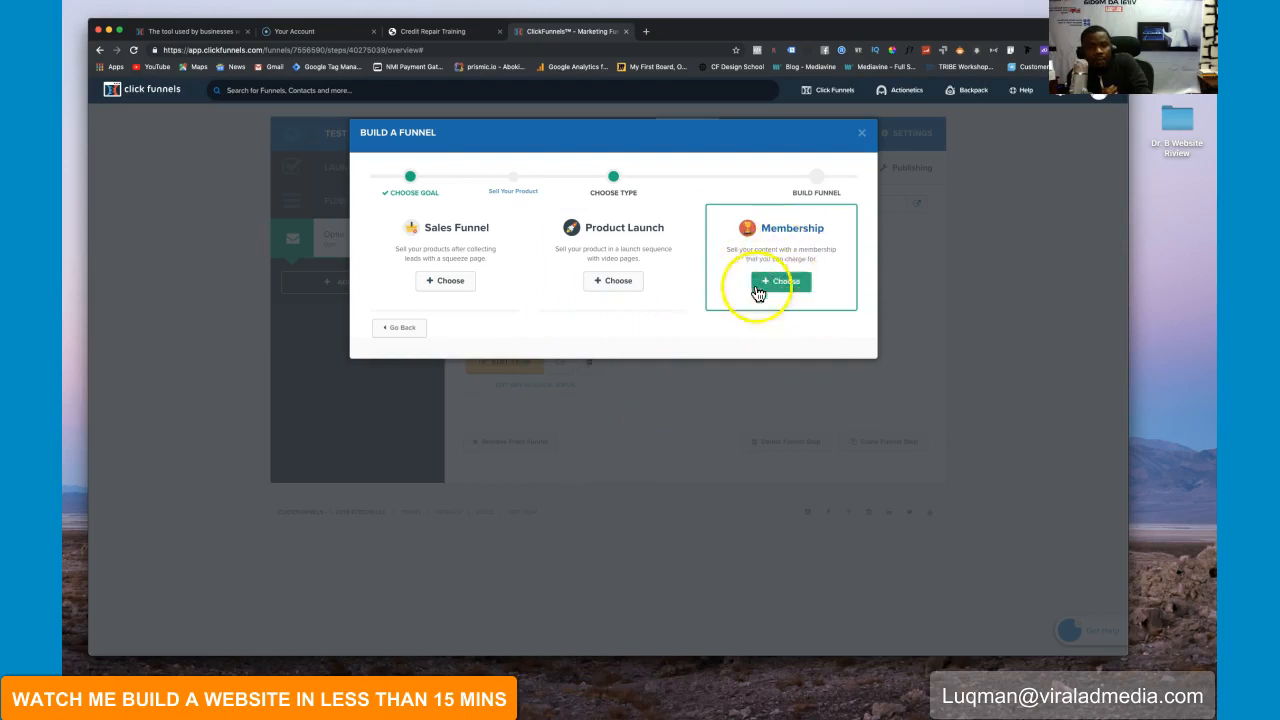
pyautogui.click(614, 281)
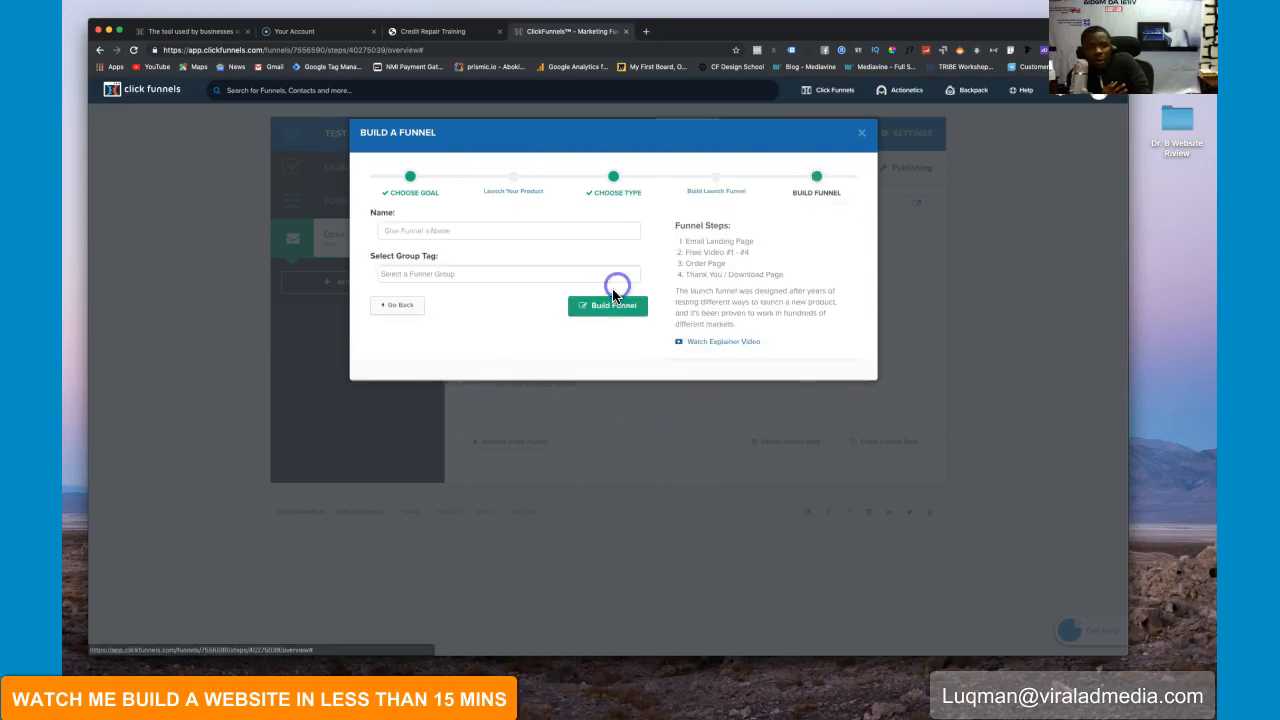
# Step: Name the new funnel HEAT MUG, assign it the Legacy group tag and build it
pyautogui.click(451, 229)
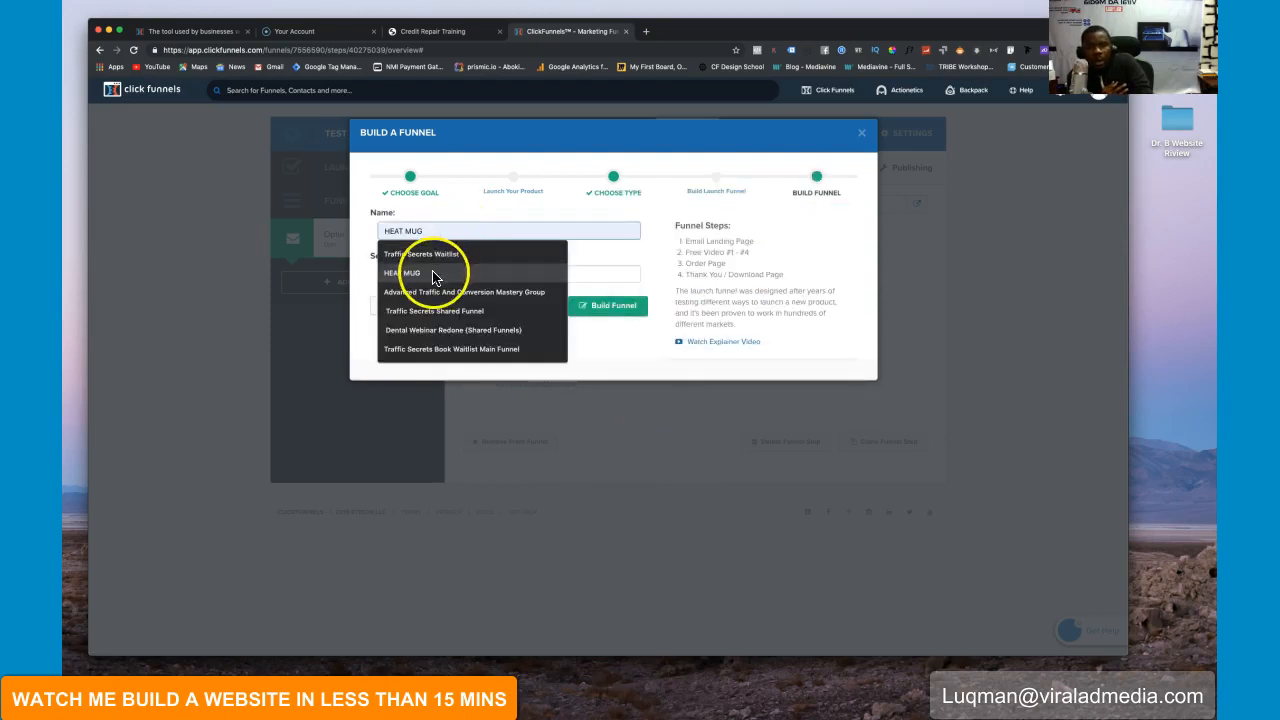
pyautogui.click(430, 272)
pyautogui.click(418, 276)
pyautogui.click(512, 313)
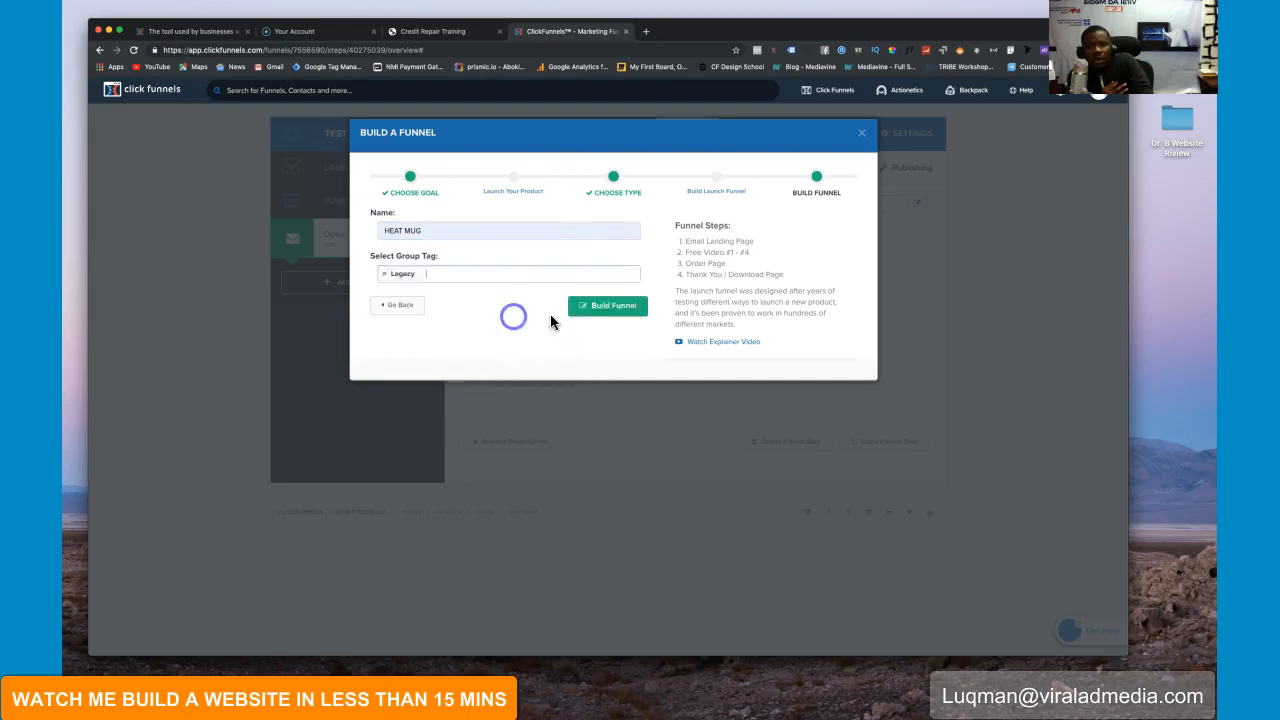
pyautogui.click(636, 305)
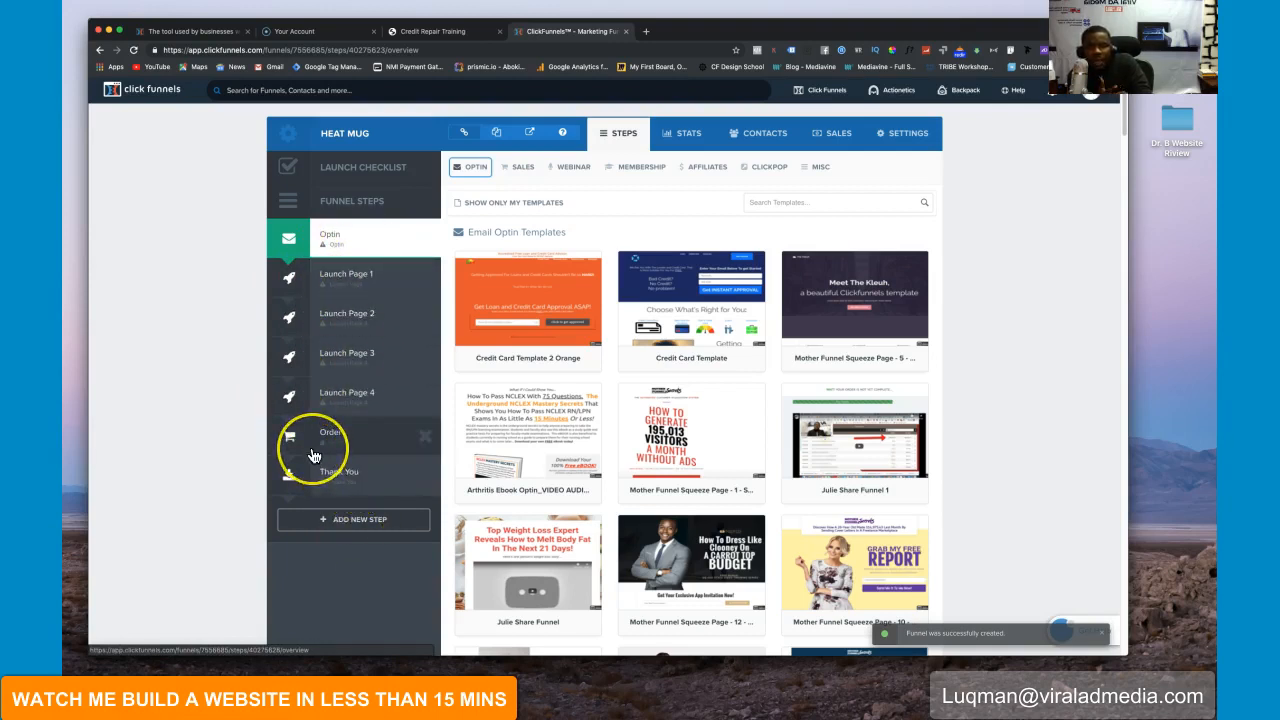
# Step: Apply the "Mother Funnel Squeeze Page - 6" template to the Optin step and open its page for editing
pyautogui.click(350, 281)
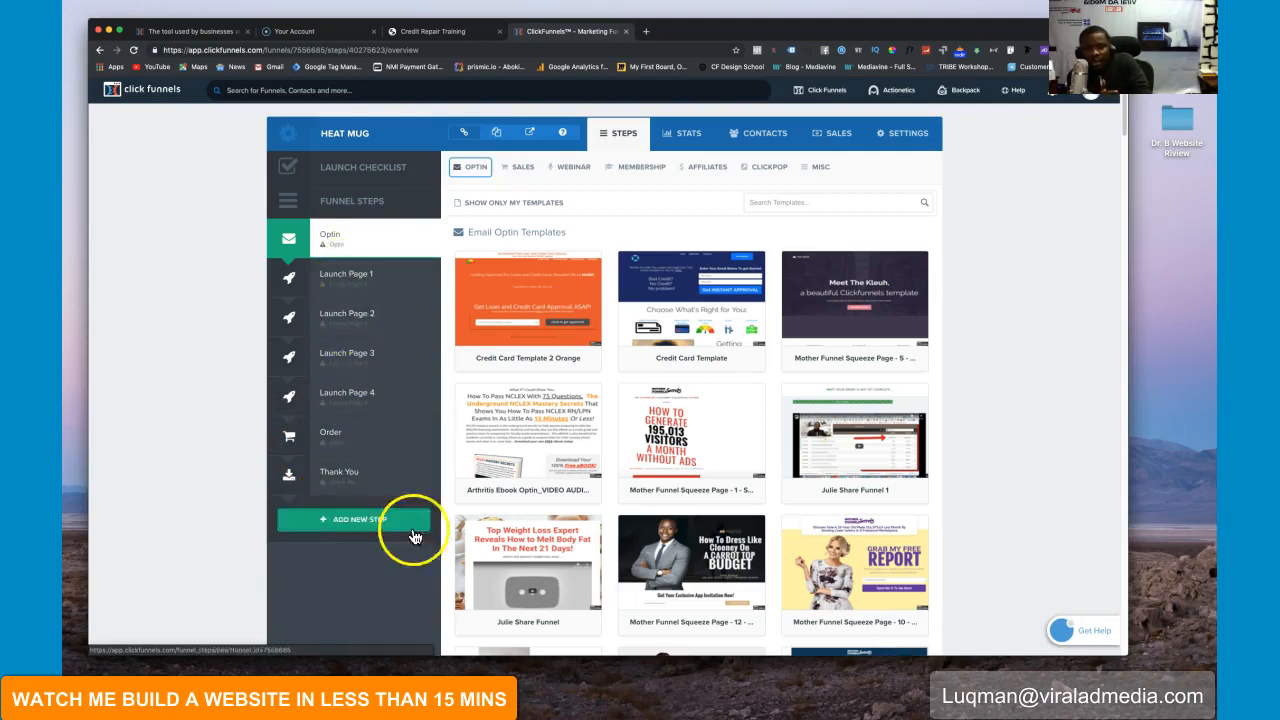
pyautogui.scroll(-1, 643, 527)
pyautogui.scroll(-5, 645, 520)
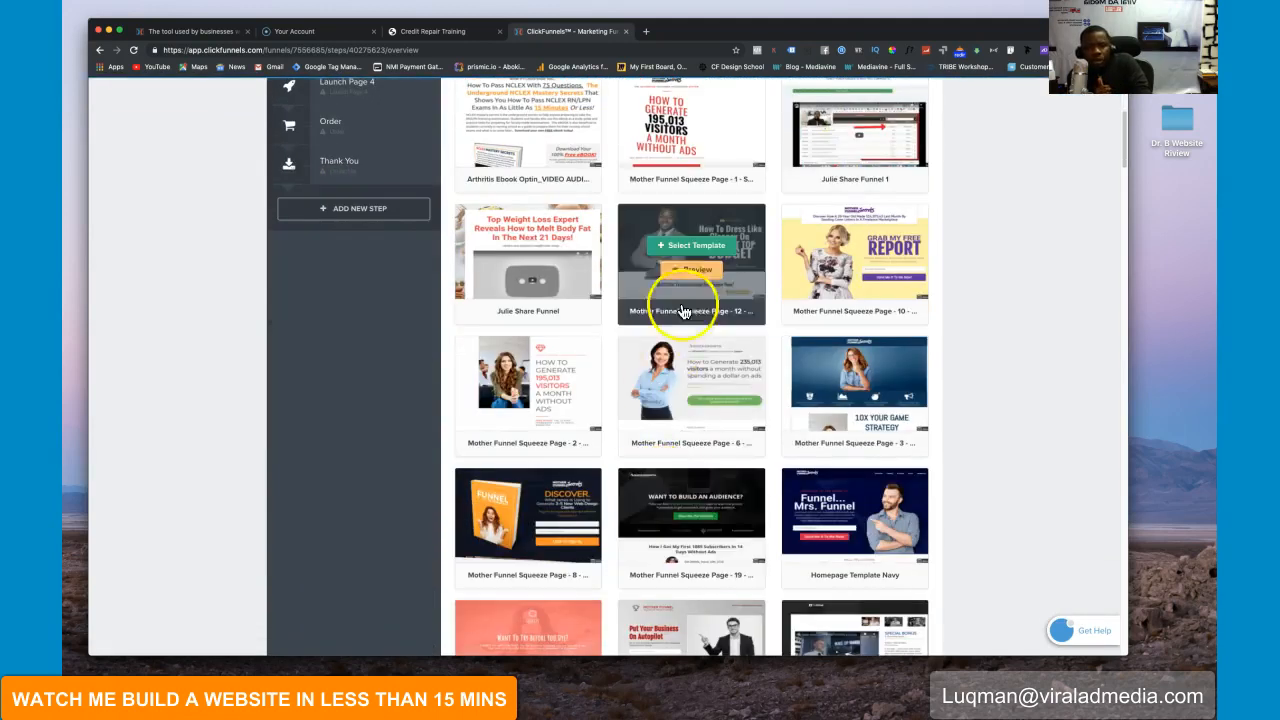
pyautogui.click(727, 385)
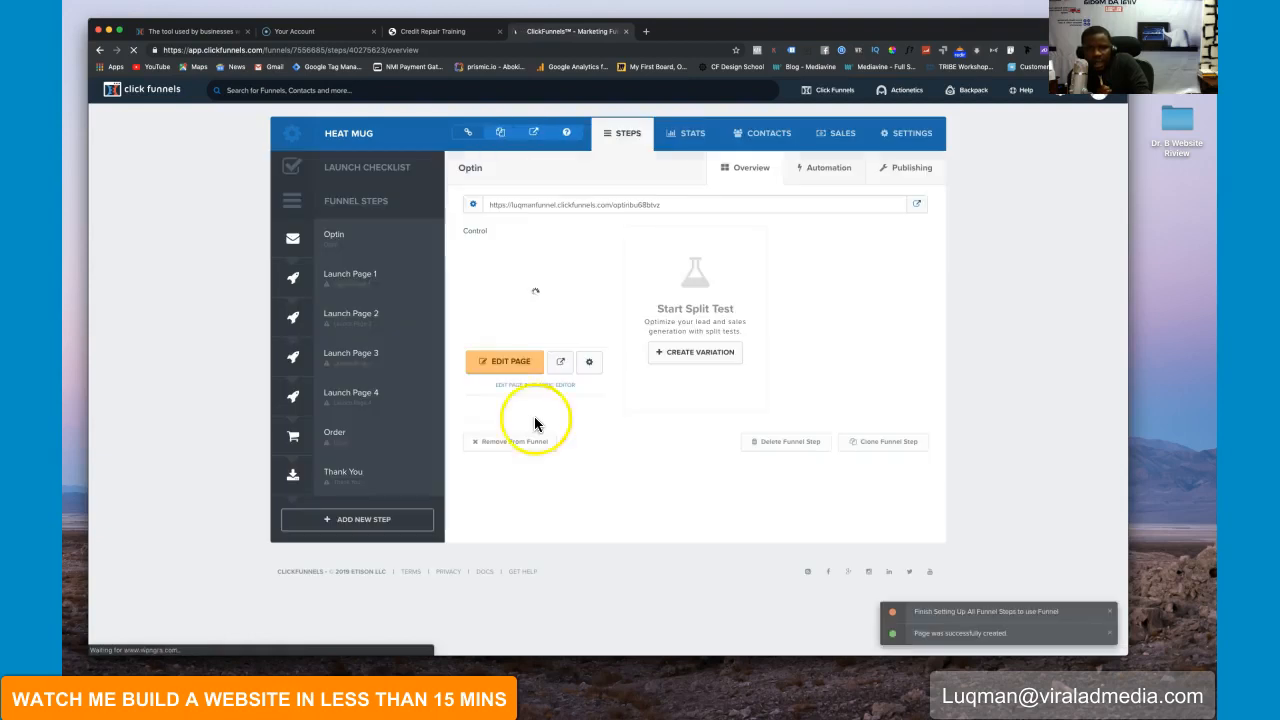
pyautogui.click(516, 362)
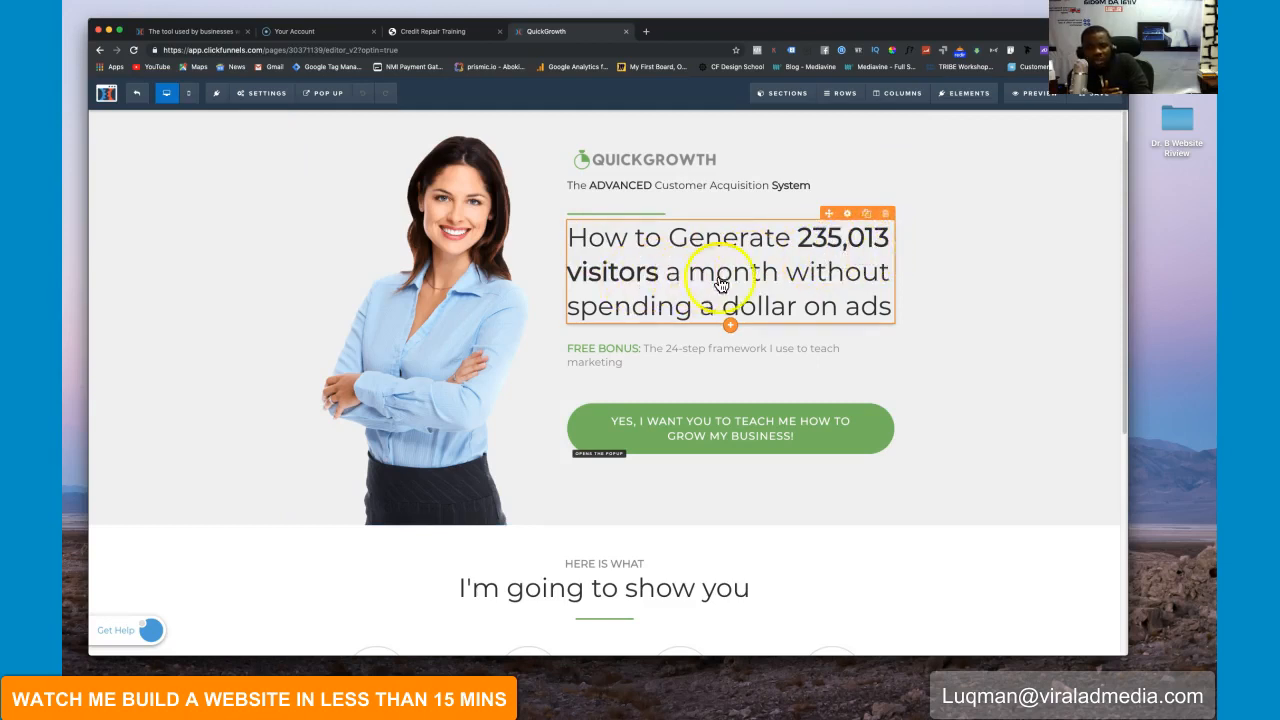
# Step: Change the main headline to "How to be a super-duper Entrepreneur"
pyautogui.click(657, 250)
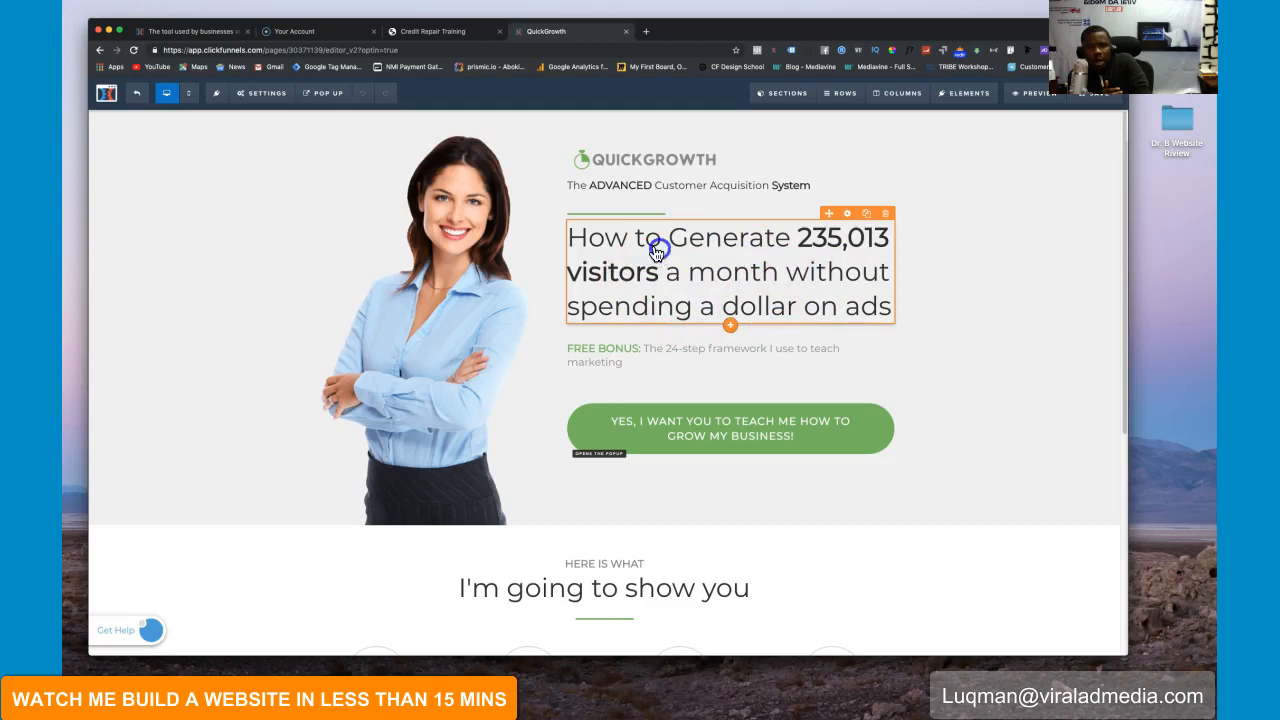
pyautogui.click(571, 237)
pyautogui.moveTo(632, 240); pyautogui.dragTo(889, 296)
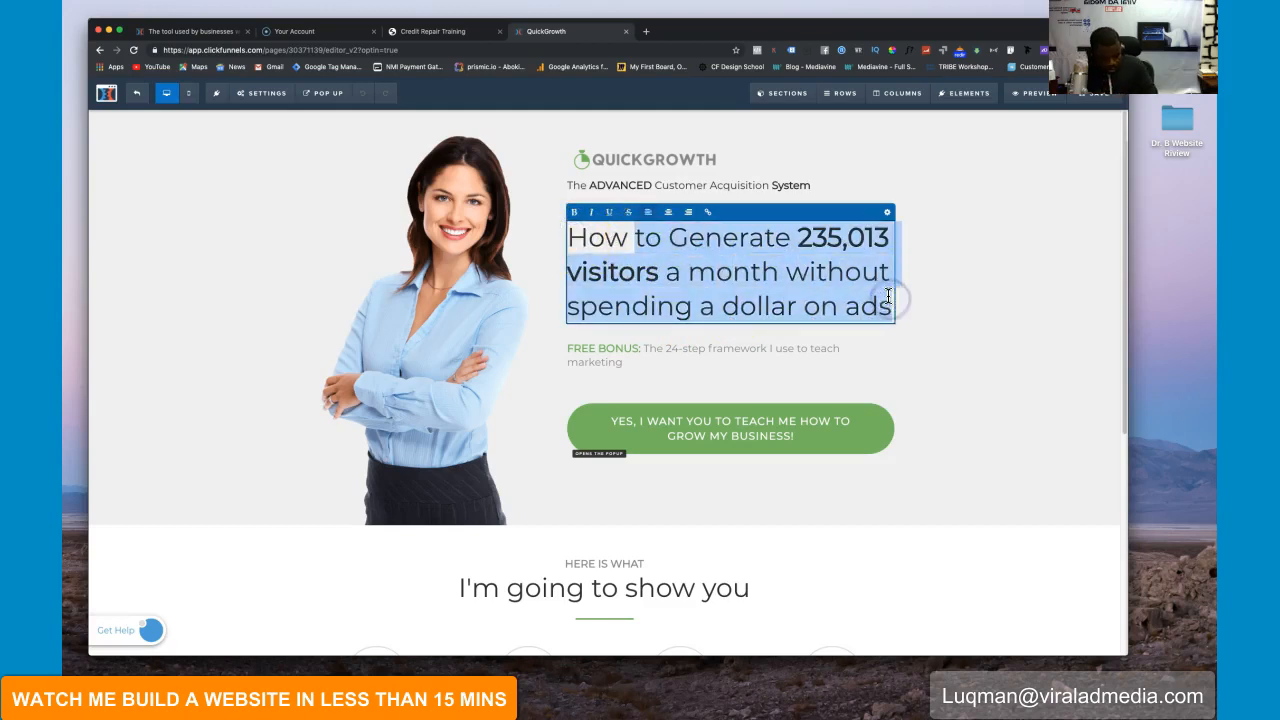
pyautogui.write('to be a super-duper Entrepreneur')
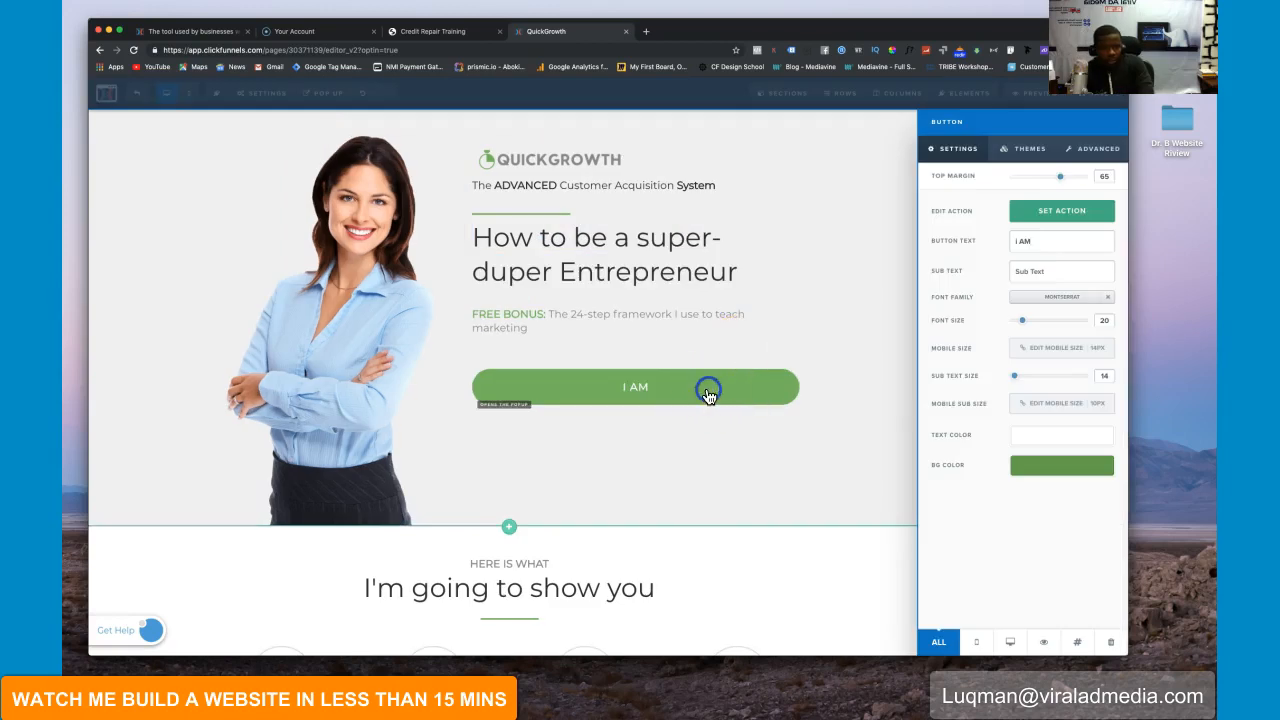
# Step: Set the text of the green button below the headline to "I AM JUST SHOWING"
pyautogui.click(709, 386)
pyautogui.click(765, 391)
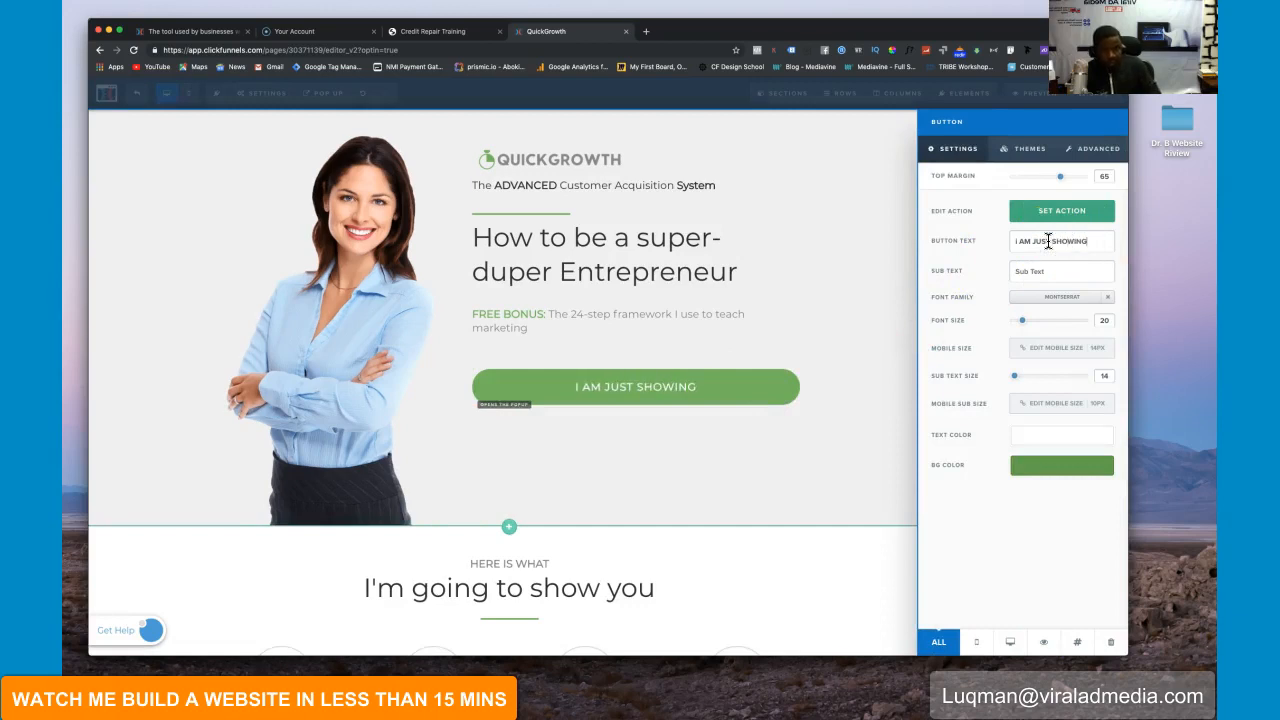
pyautogui.click(733, 472)
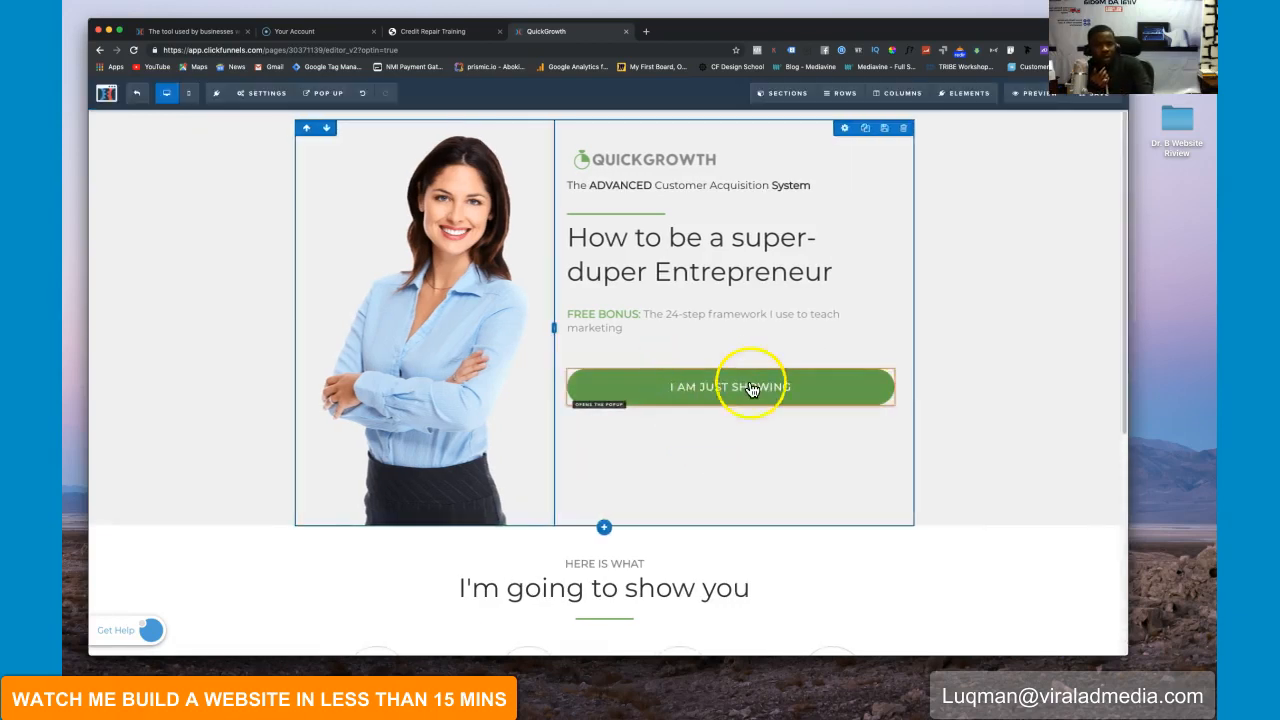
# Step: Look through the template page's sections down to the footer and view the layouts offered for a new section
pyautogui.scroll(-2, 604, 520)
pyautogui.scroll(-6, 604, 515)
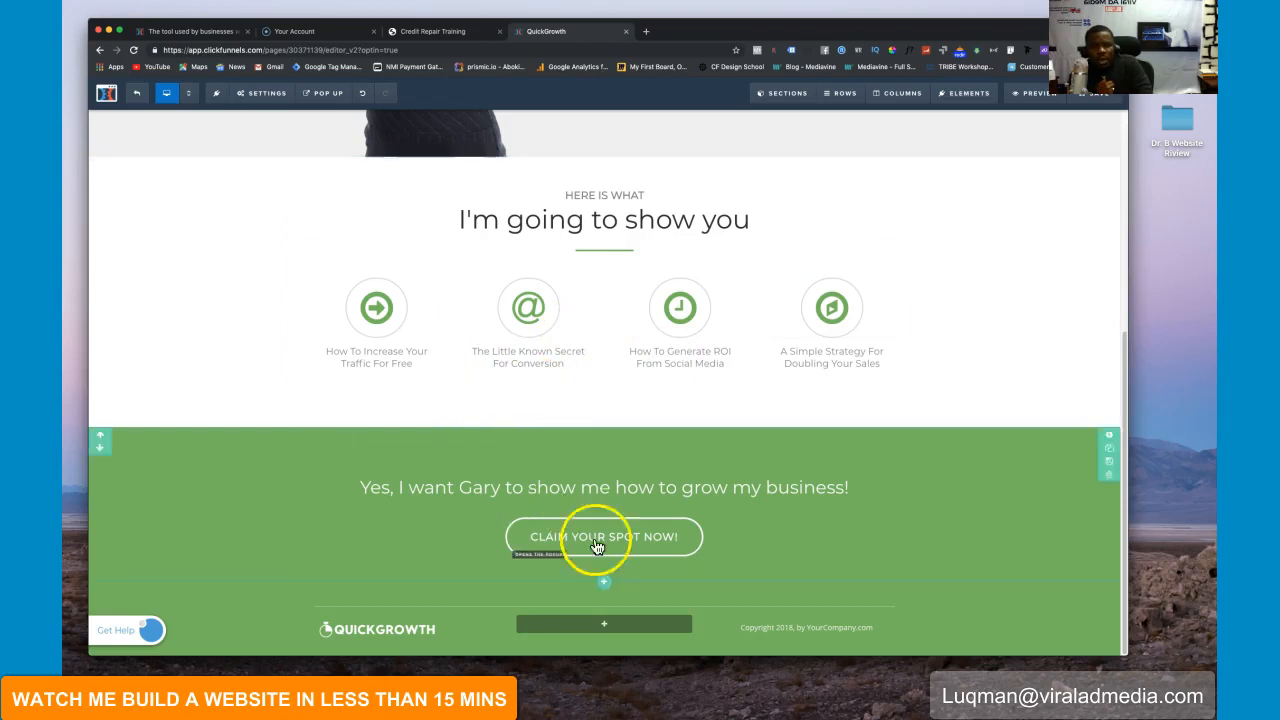
pyautogui.scroll(5, 455, 300)
pyautogui.scroll(-5, 471, 400)
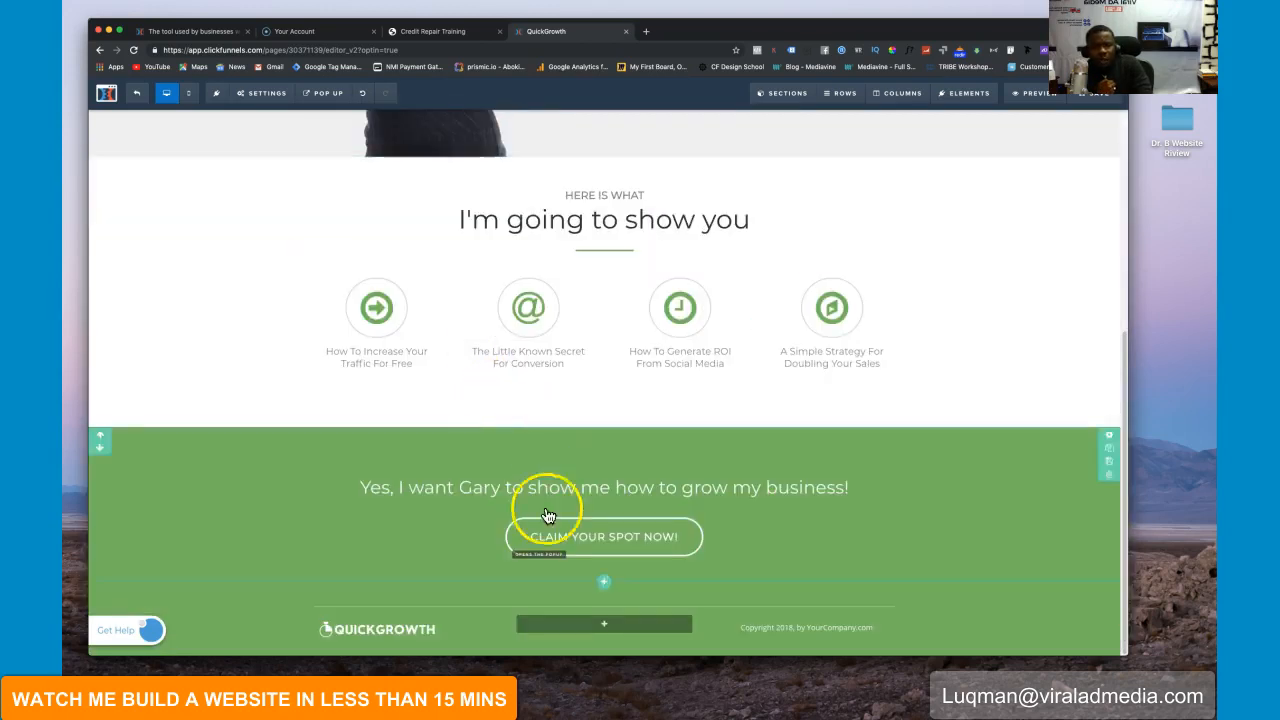
pyautogui.scroll(5, 557, 345)
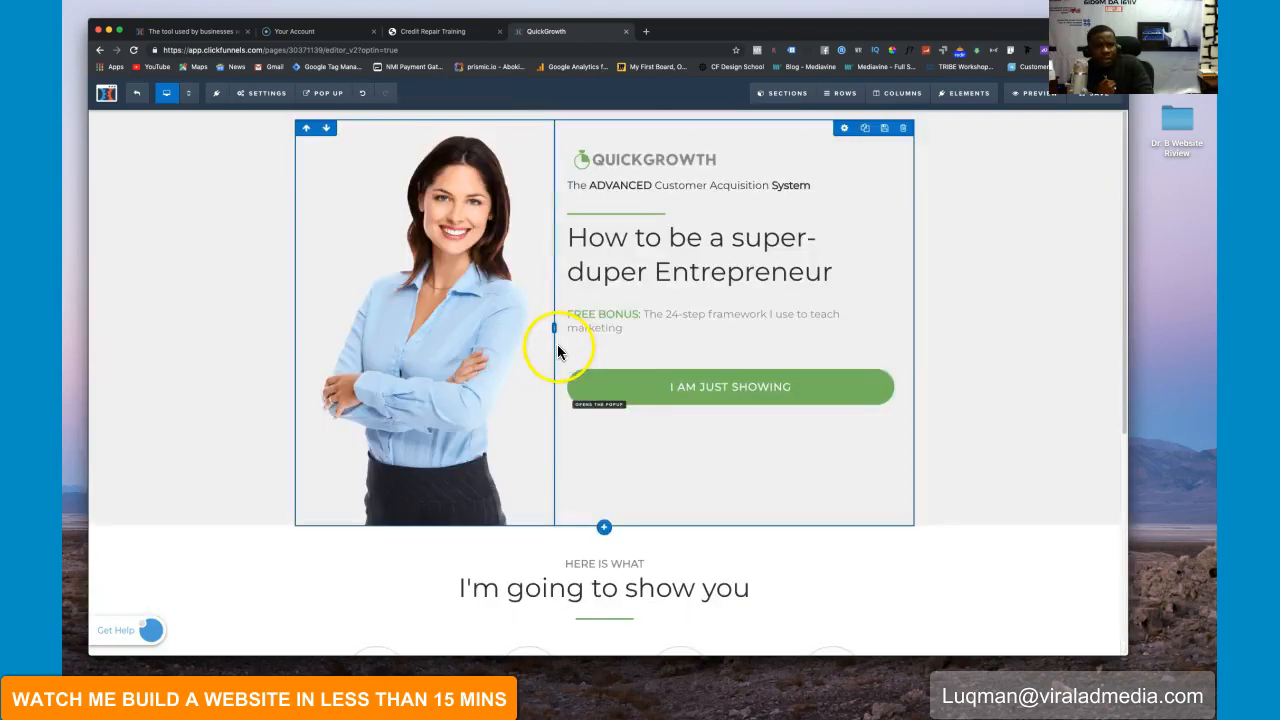
pyautogui.scroll(-5, 565, 335)
pyautogui.scroll(5, 563, 323)
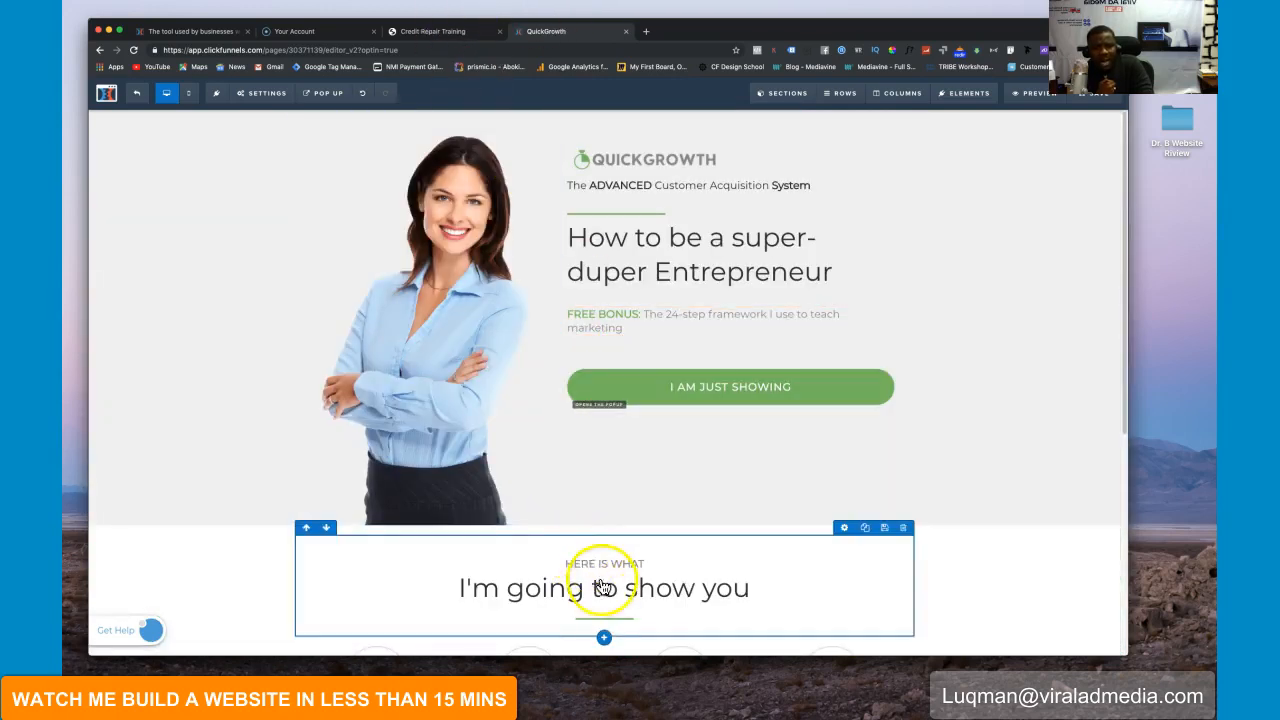
pyautogui.scroll(-5, 600, 560)
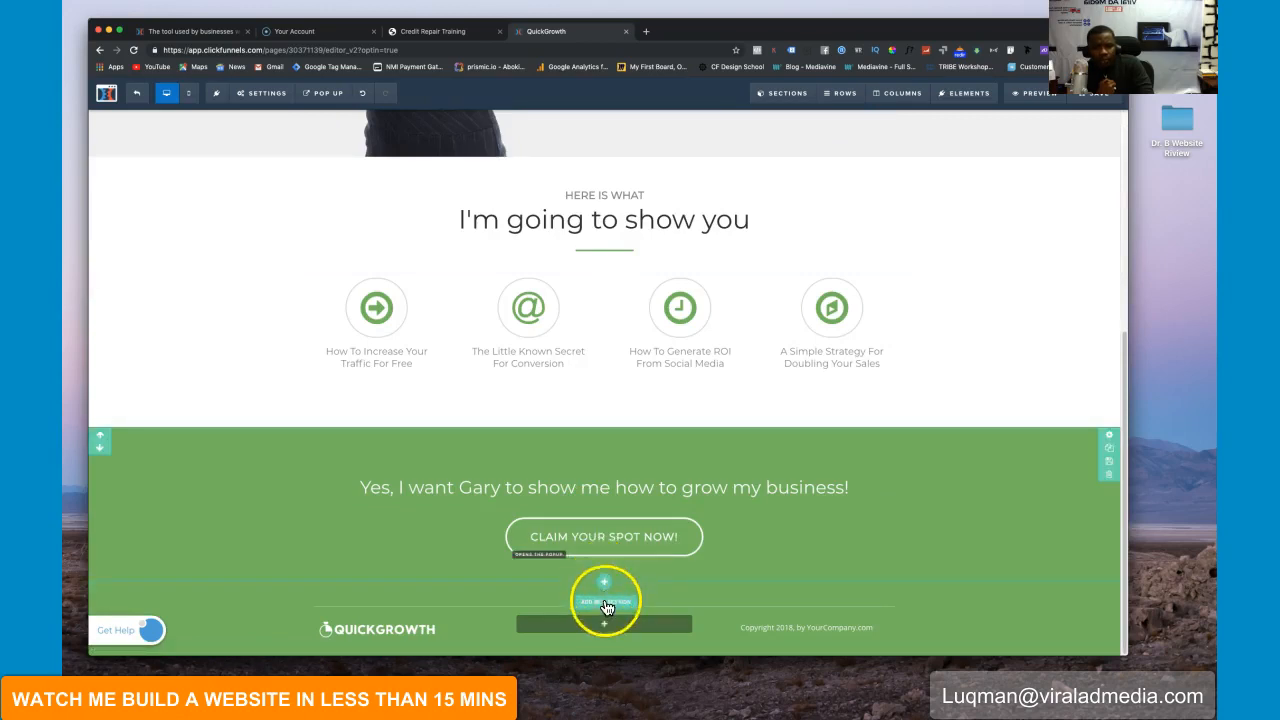
pyautogui.click(605, 602)
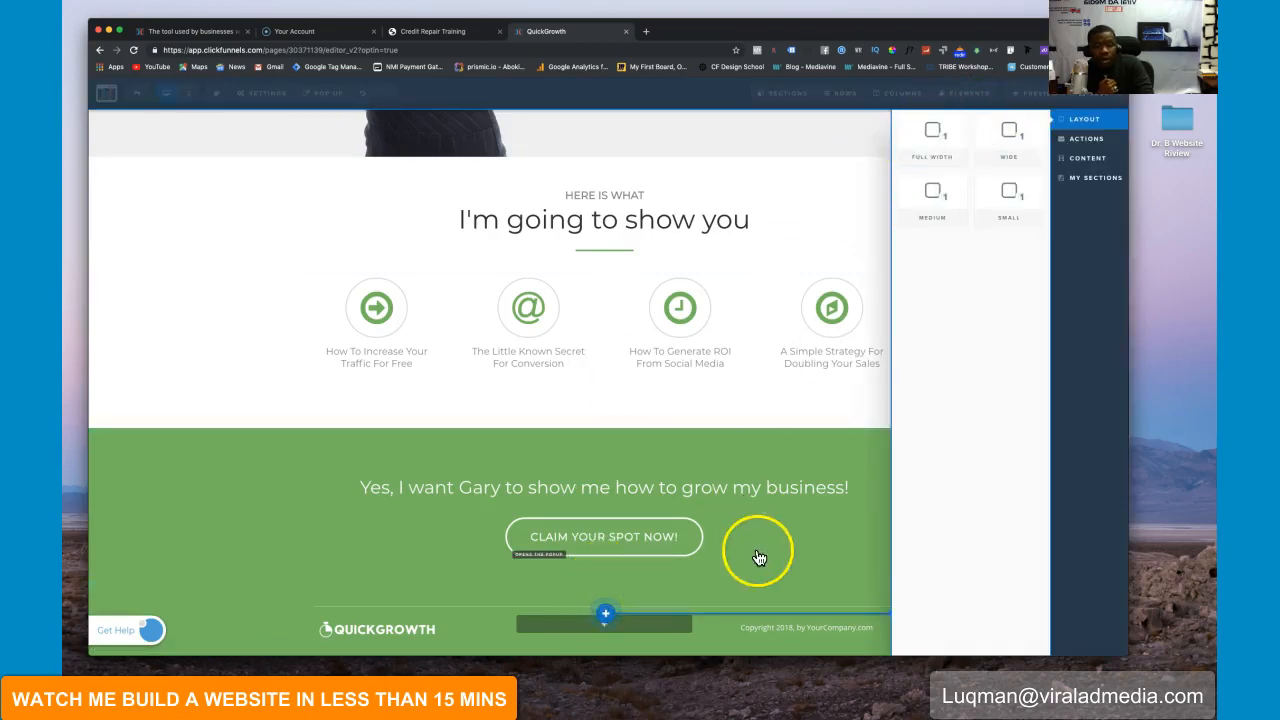
pyautogui.click(813, 544)
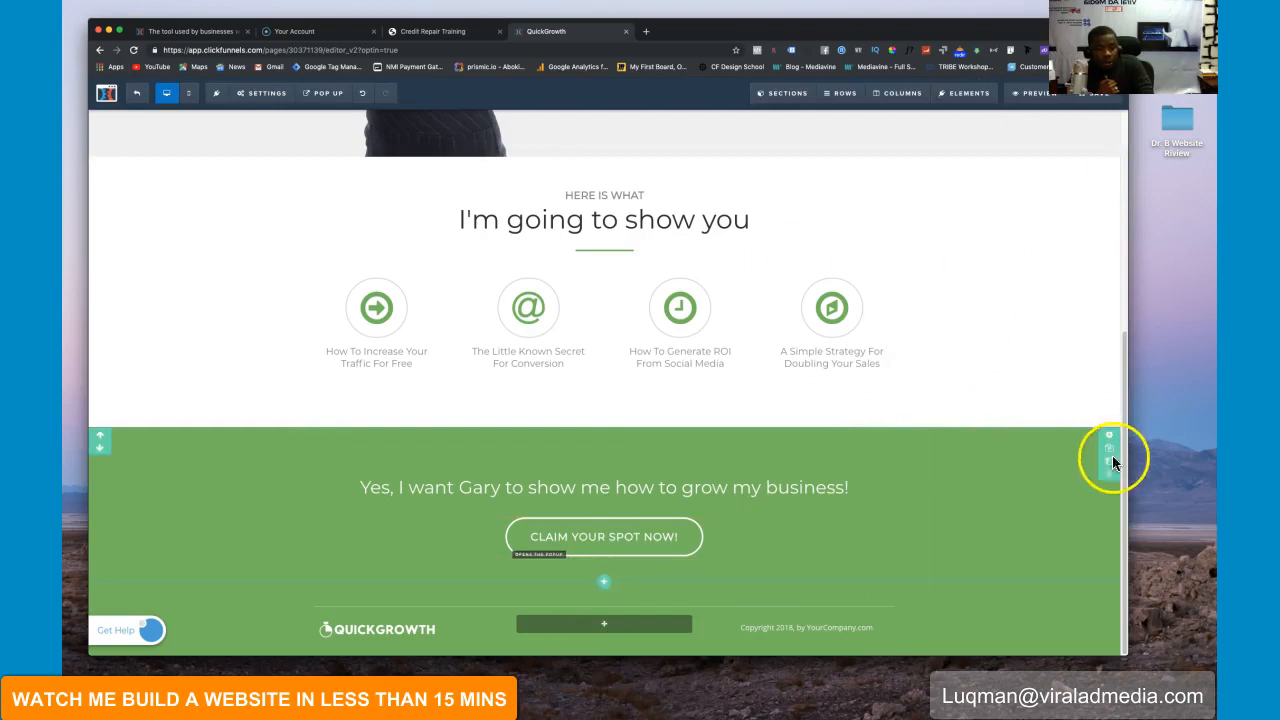
# Step: Duplicate the green "Claim Your Spot Now!" section and move the copy up to the start of the page
pyautogui.click(1108, 450)
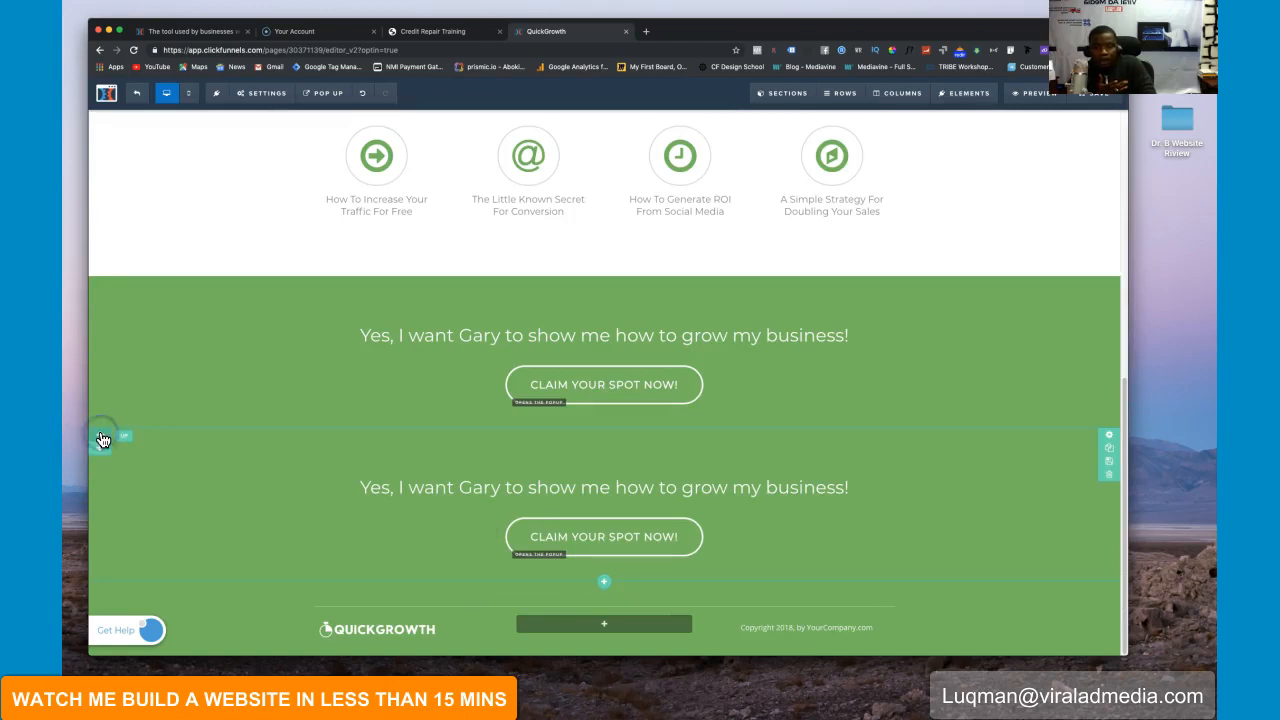
pyautogui.moveTo(102, 440); pyautogui.dragTo(100, 283)
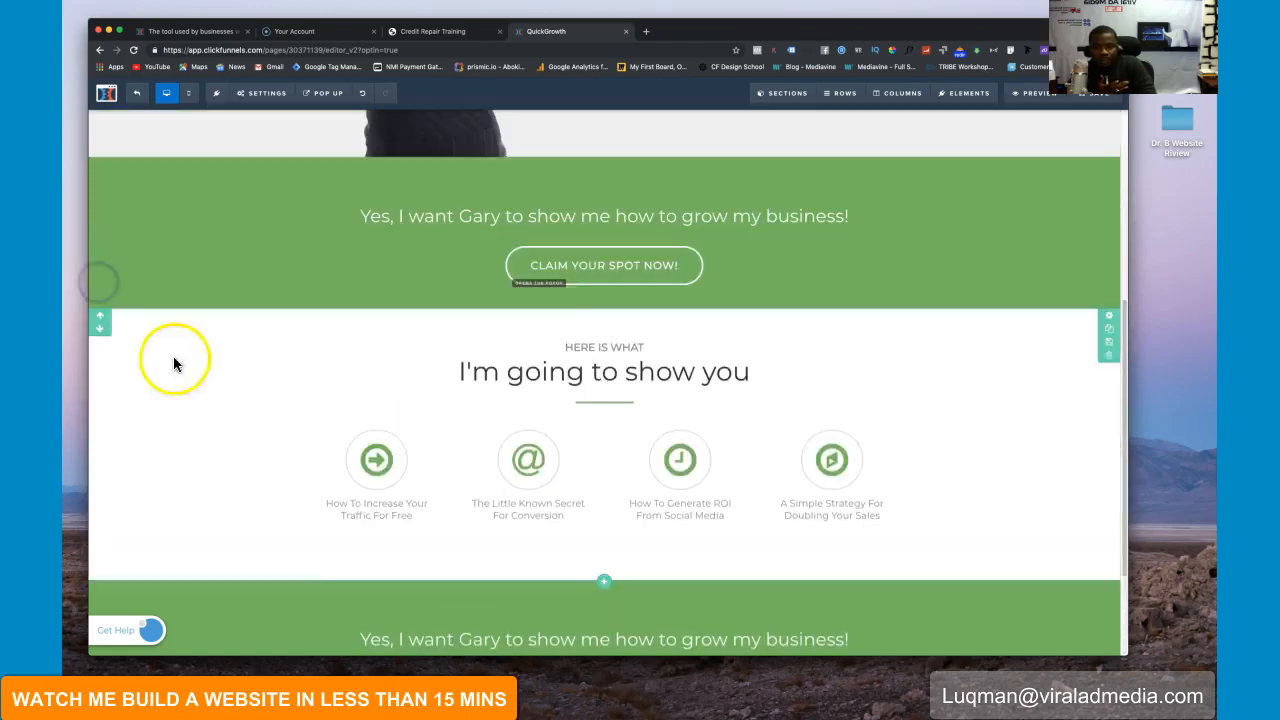
pyautogui.scroll(5, 174, 362)
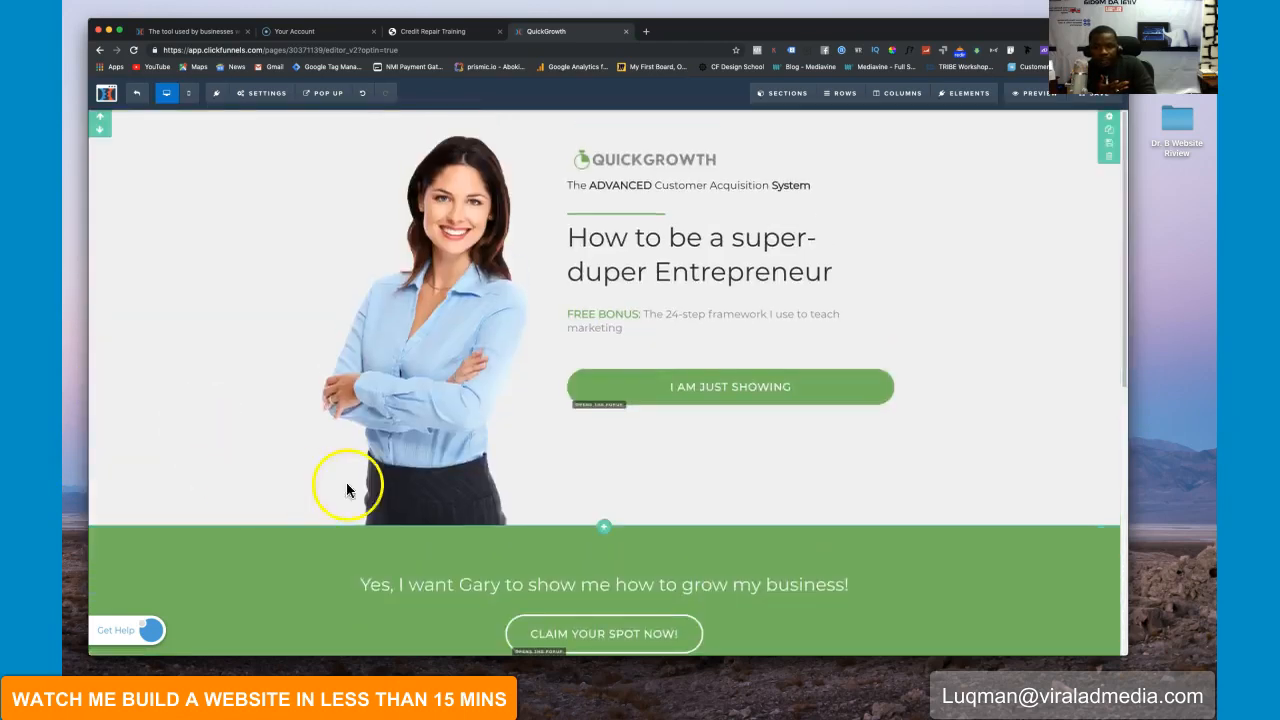
pyautogui.click(104, 537)
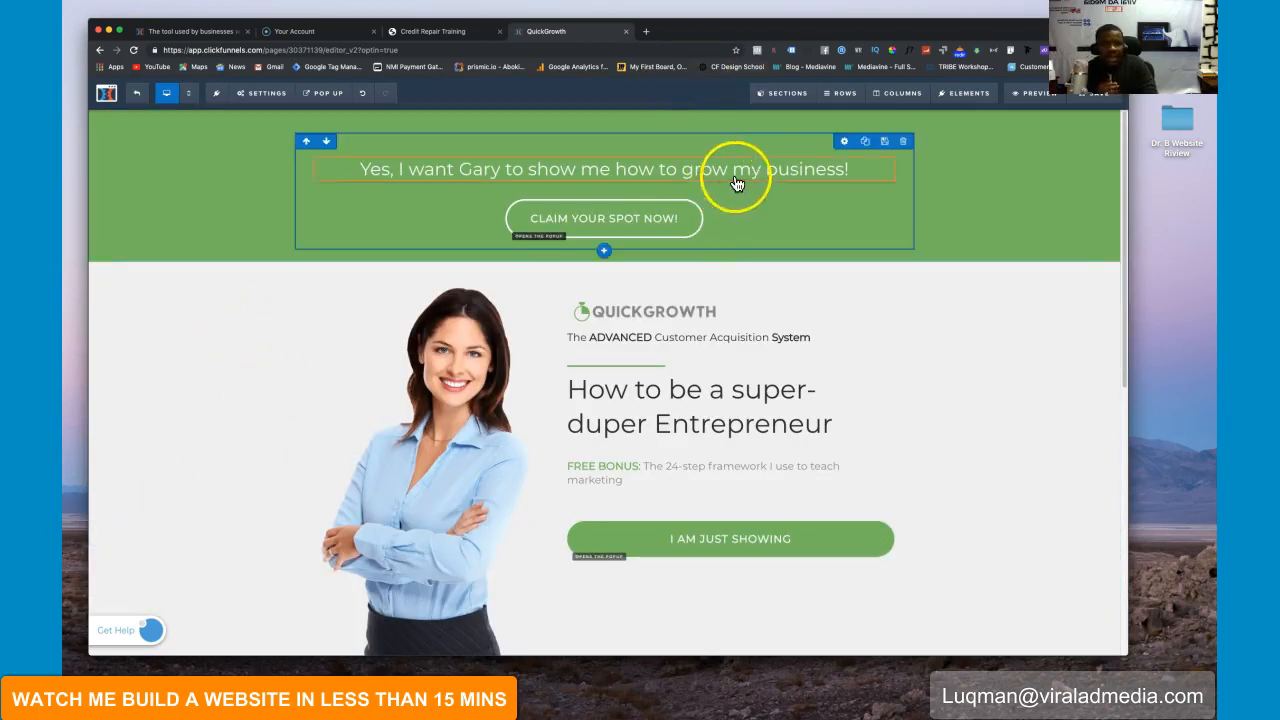
# Step: Delete the row holding the headline and button from the green section above the hero section
pyautogui.click(905, 147)
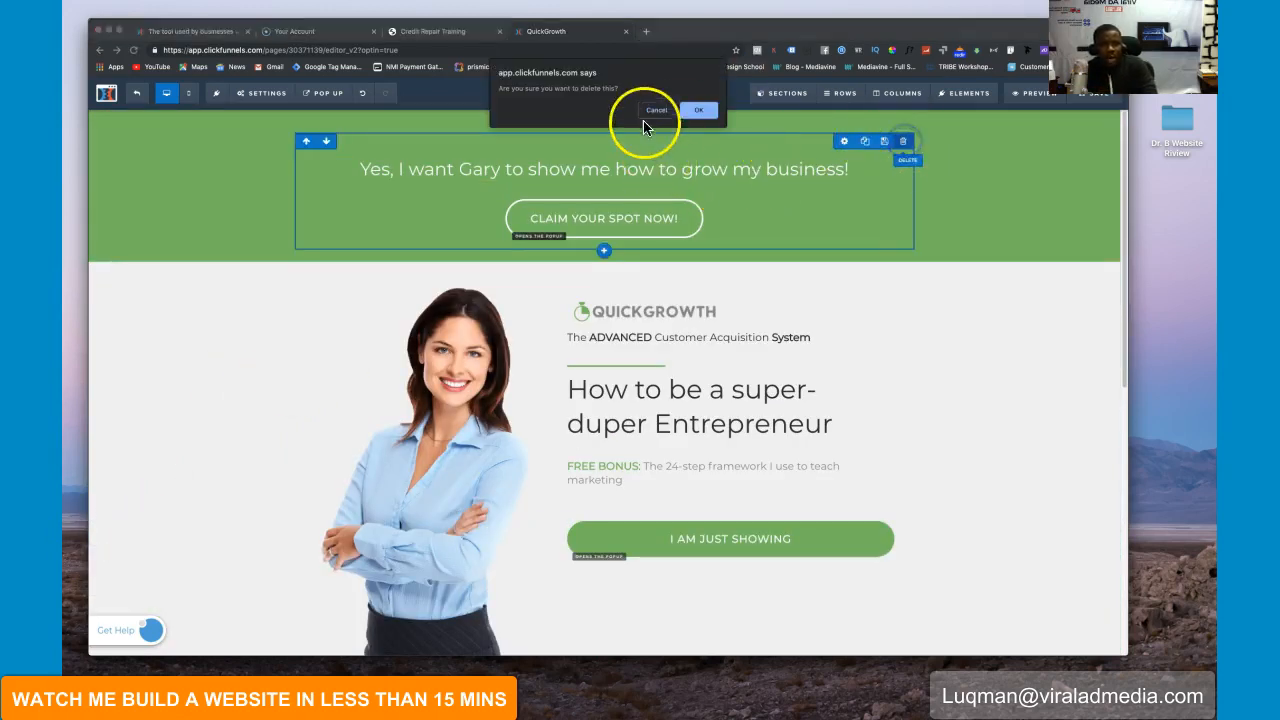
pyautogui.click(697, 109)
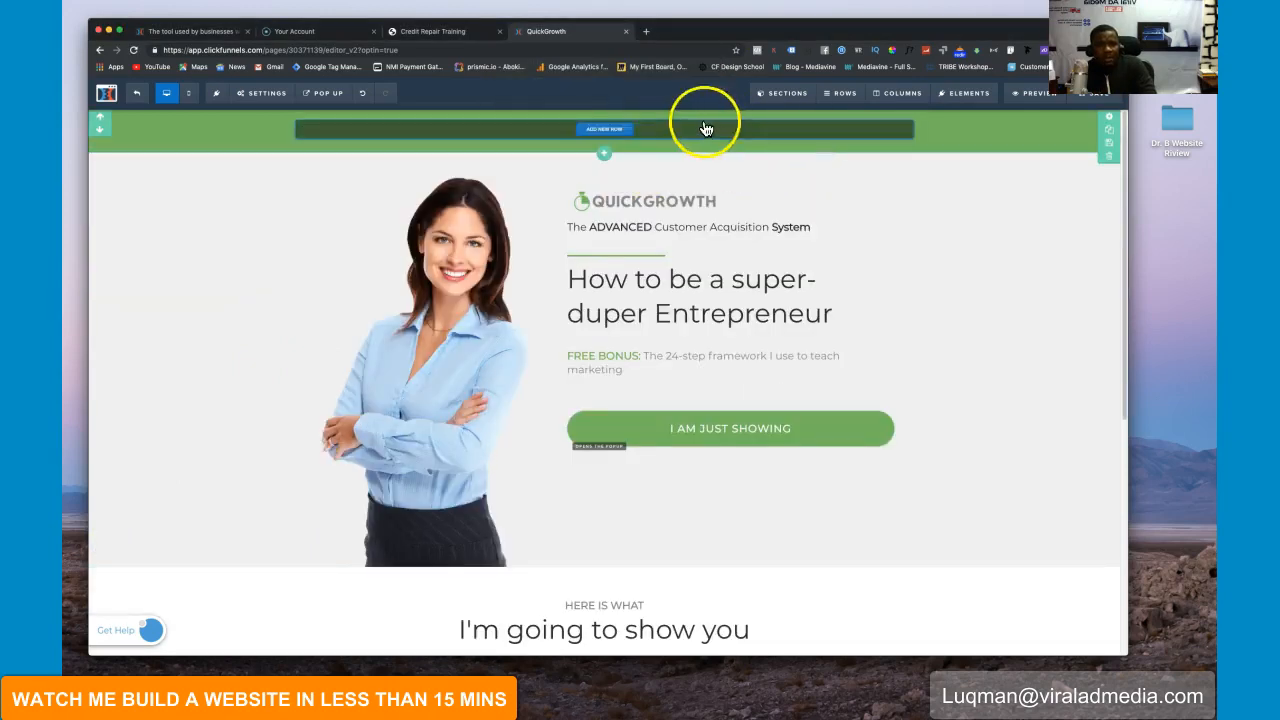
# Step: Add a two-column row to the empty green header section and place an image element in its first column
pyautogui.click(604, 129)
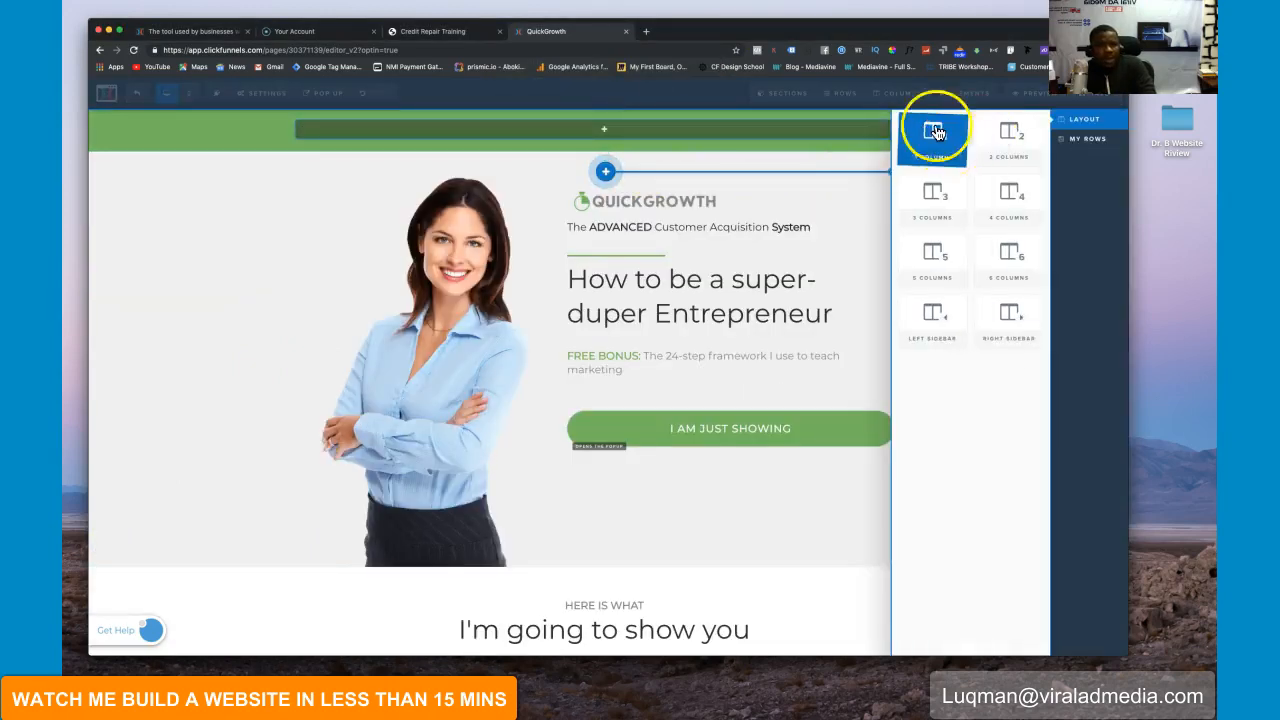
pyautogui.click(1013, 132)
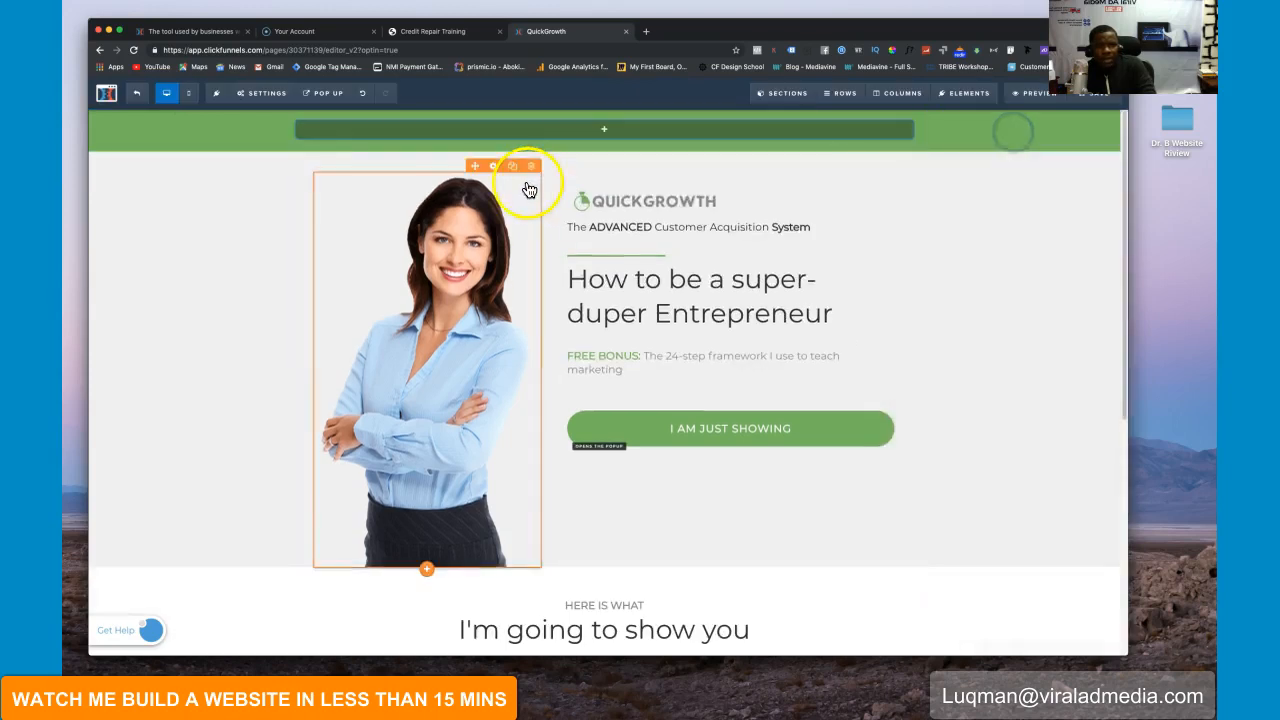
pyautogui.click(605, 128)
pyautogui.moveTo(1013, 137); pyautogui.dragTo(602, 137)
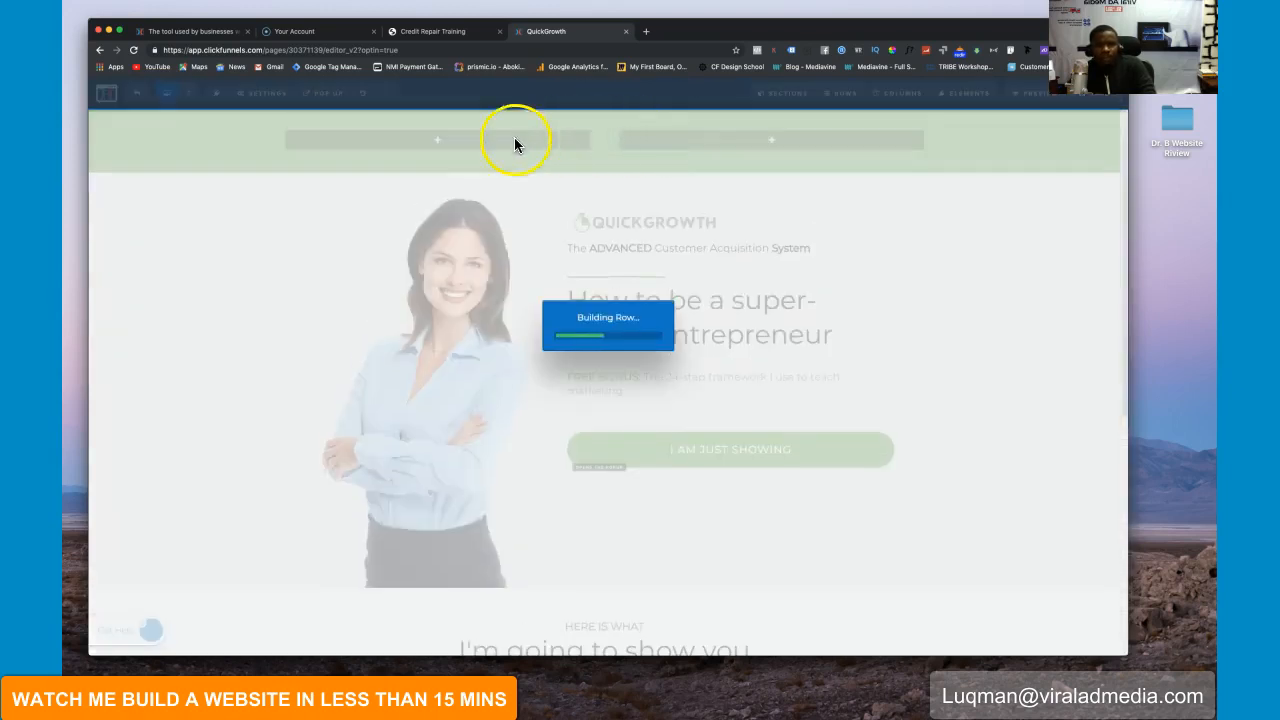
pyautogui.click(463, 140)
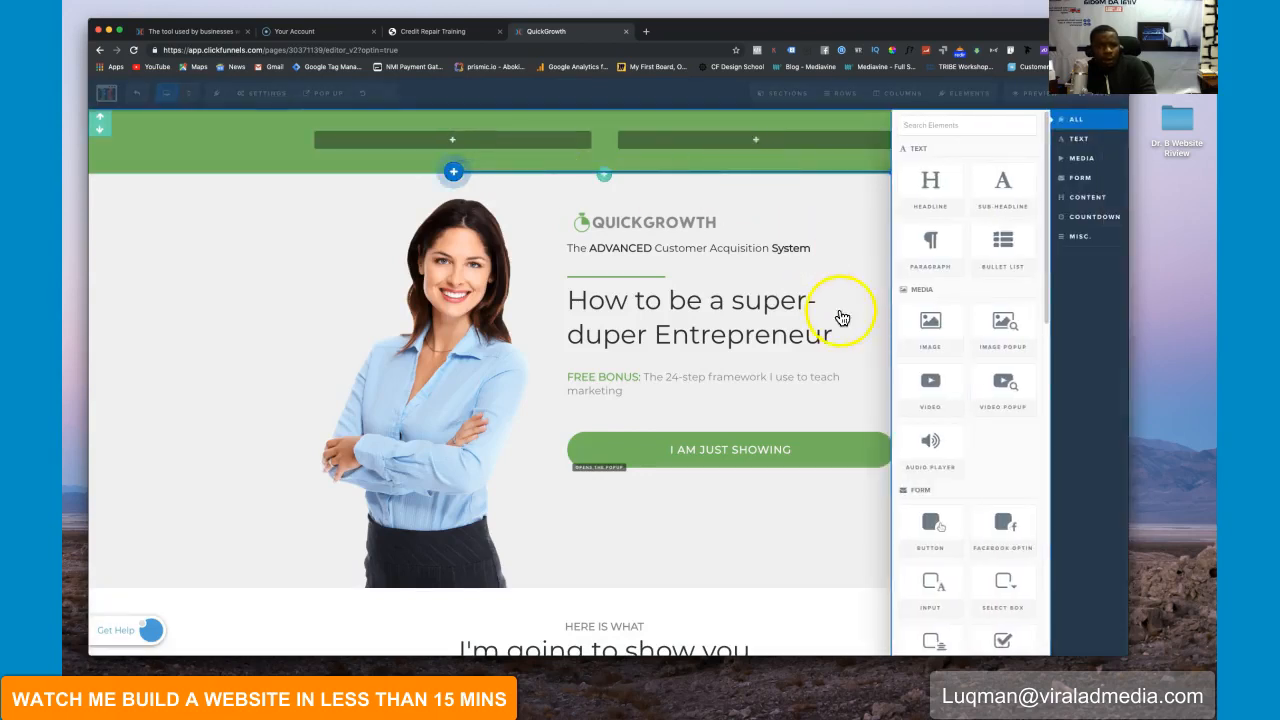
pyautogui.click(932, 330)
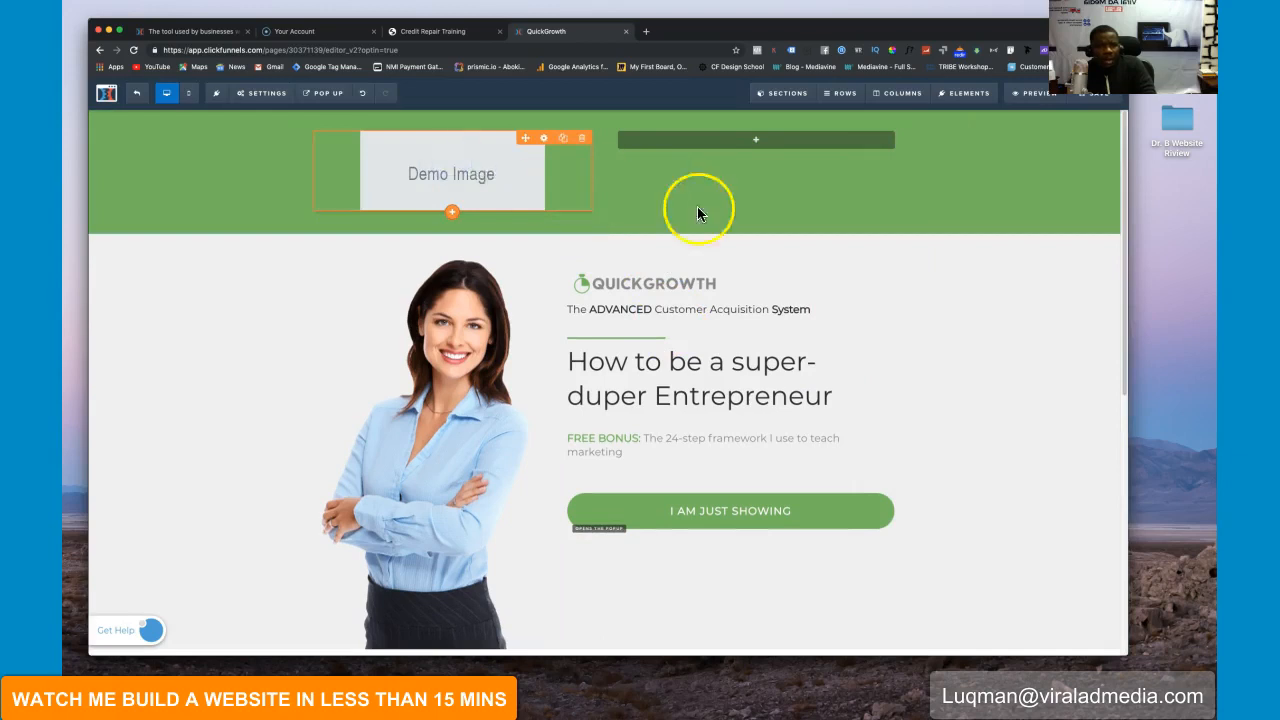
# Step: Replace the header's demo image with the gray piggy bank picture from the uploaded image library
pyautogui.click(505, 187)
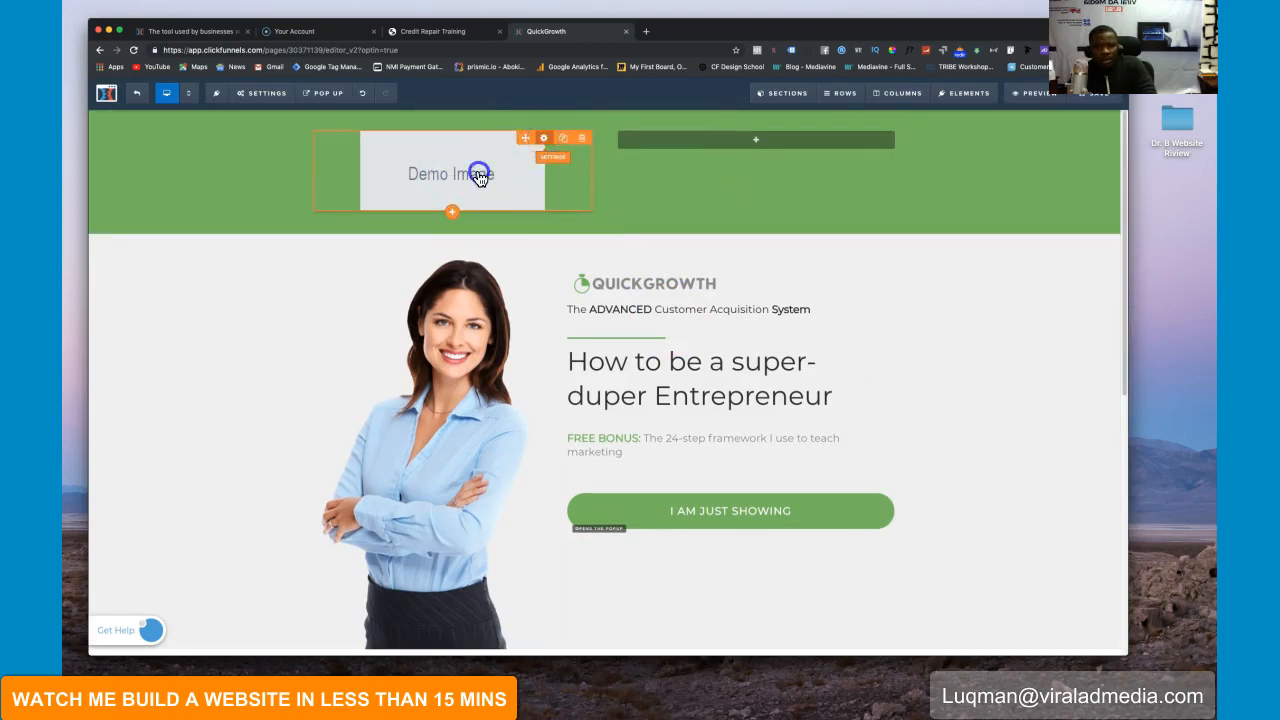
pyautogui.click(525, 174)
pyautogui.click(541, 140)
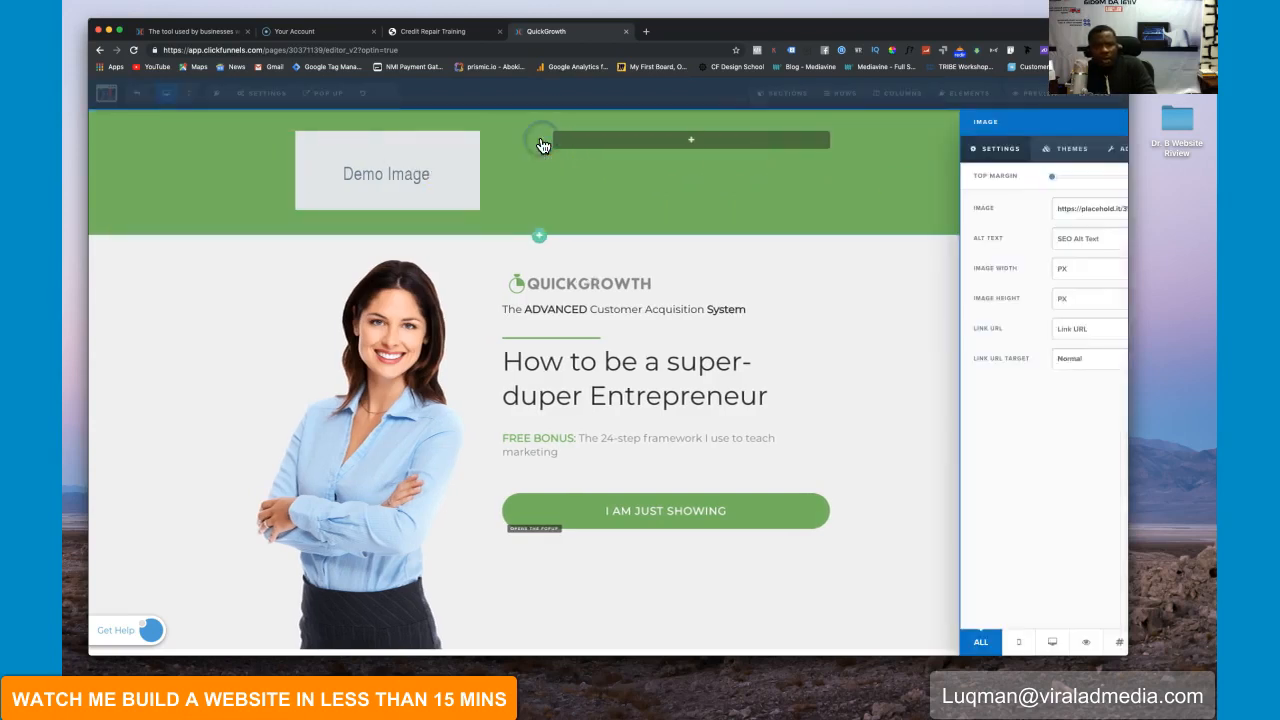
pyautogui.click(1106, 214)
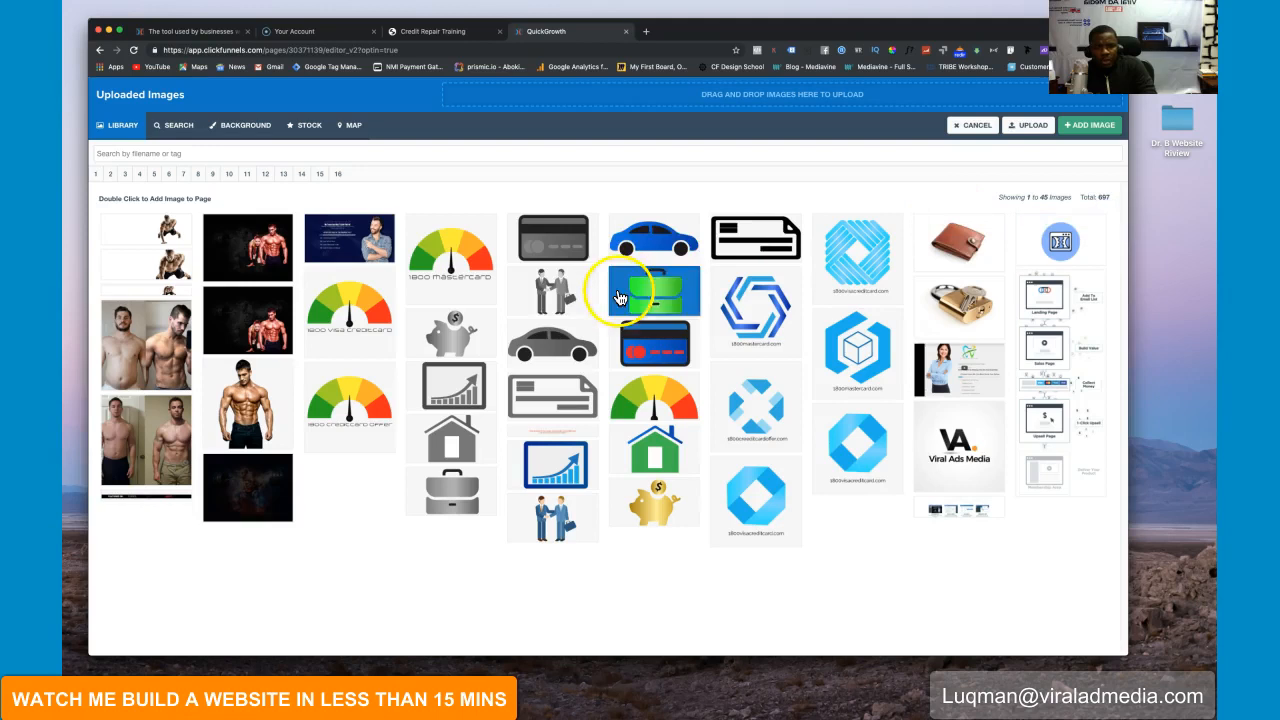
pyautogui.click(467, 321)
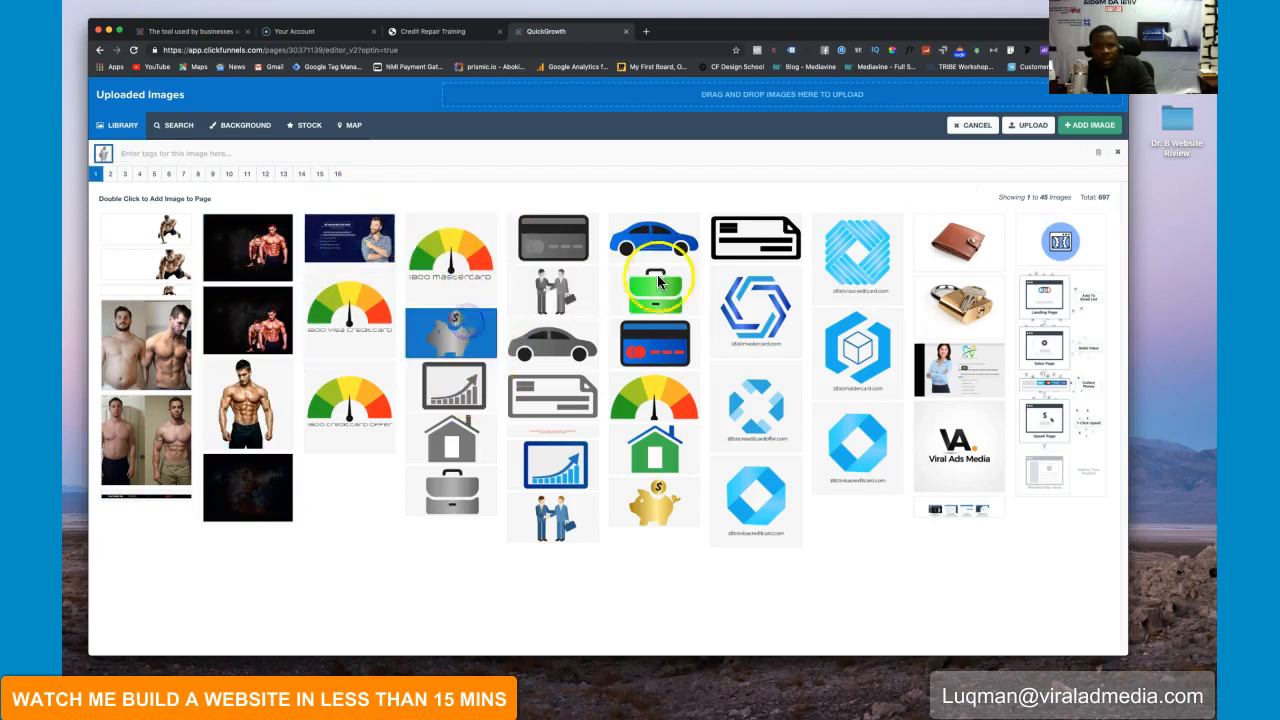
pyautogui.click(1088, 126)
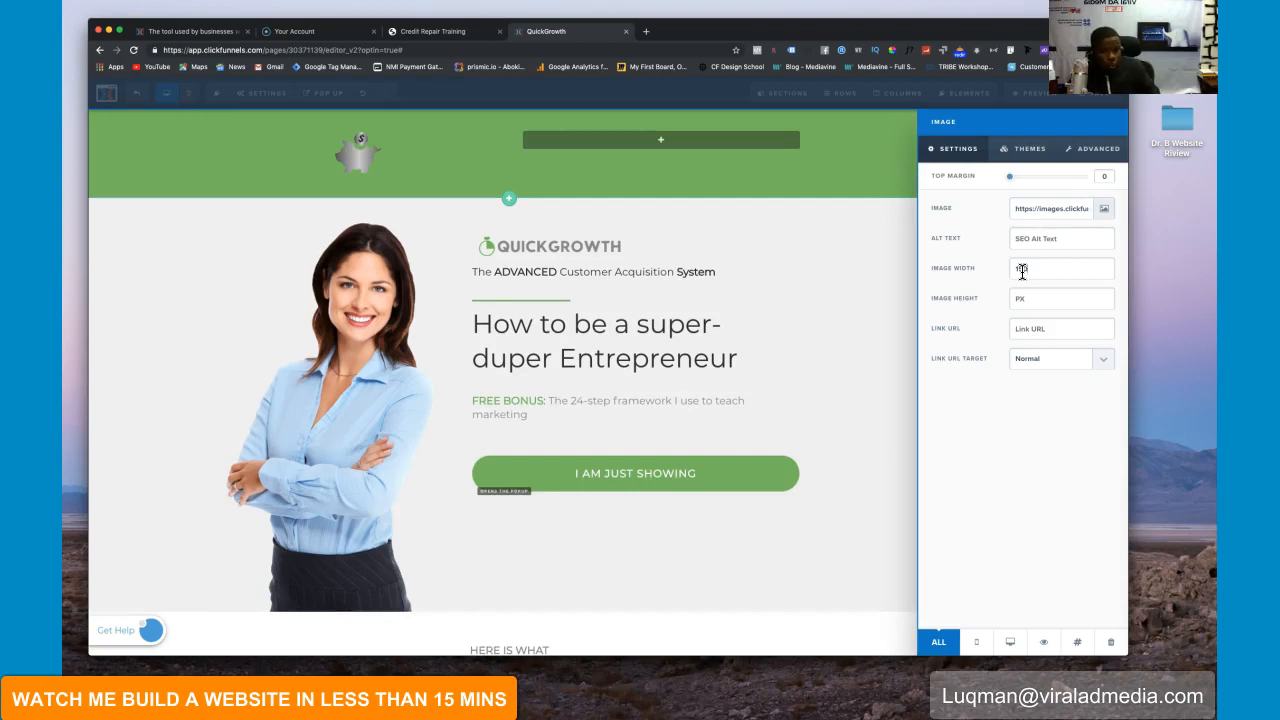
# Step: Reduce the image width of the piggy bank picture in the green header
pyautogui.press('BackSpace')
pyautogui.press('BackSpace')
pyautogui.write('00')
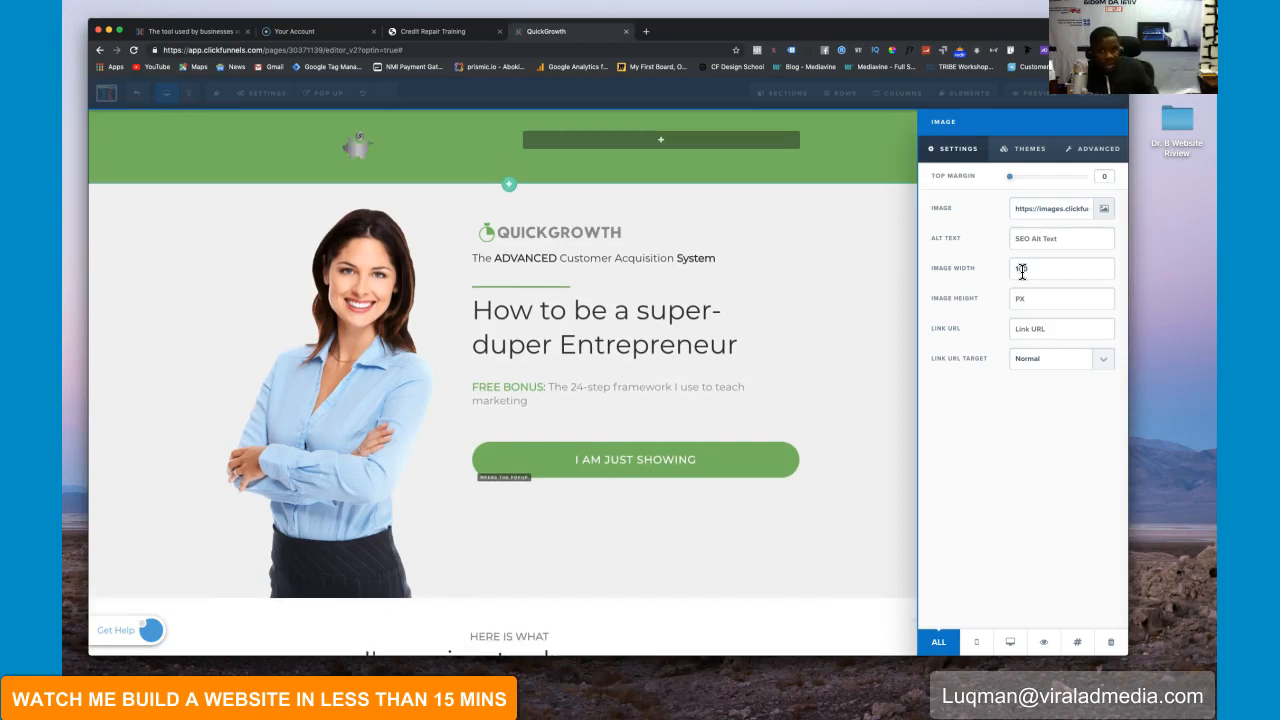
pyautogui.click(766, 320)
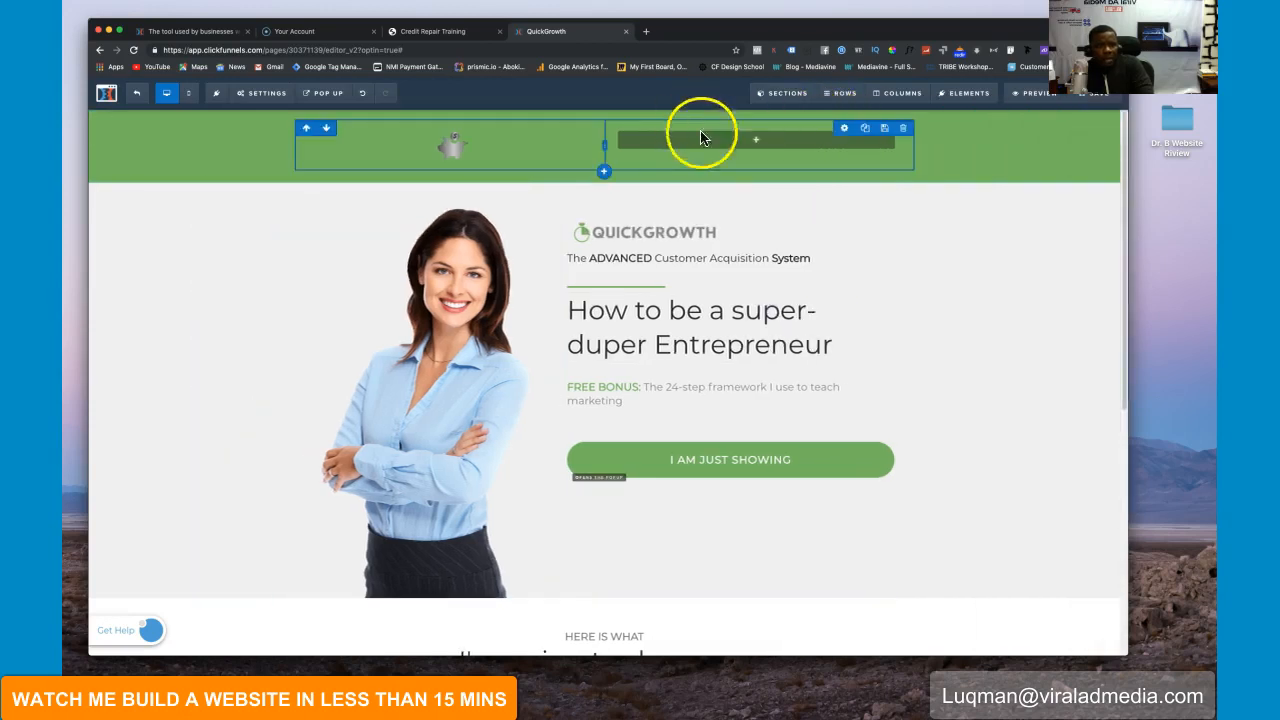
# Step: Add a sub-headline element to the header row's second column and set its text to "1800ME"
pyautogui.click(754, 141)
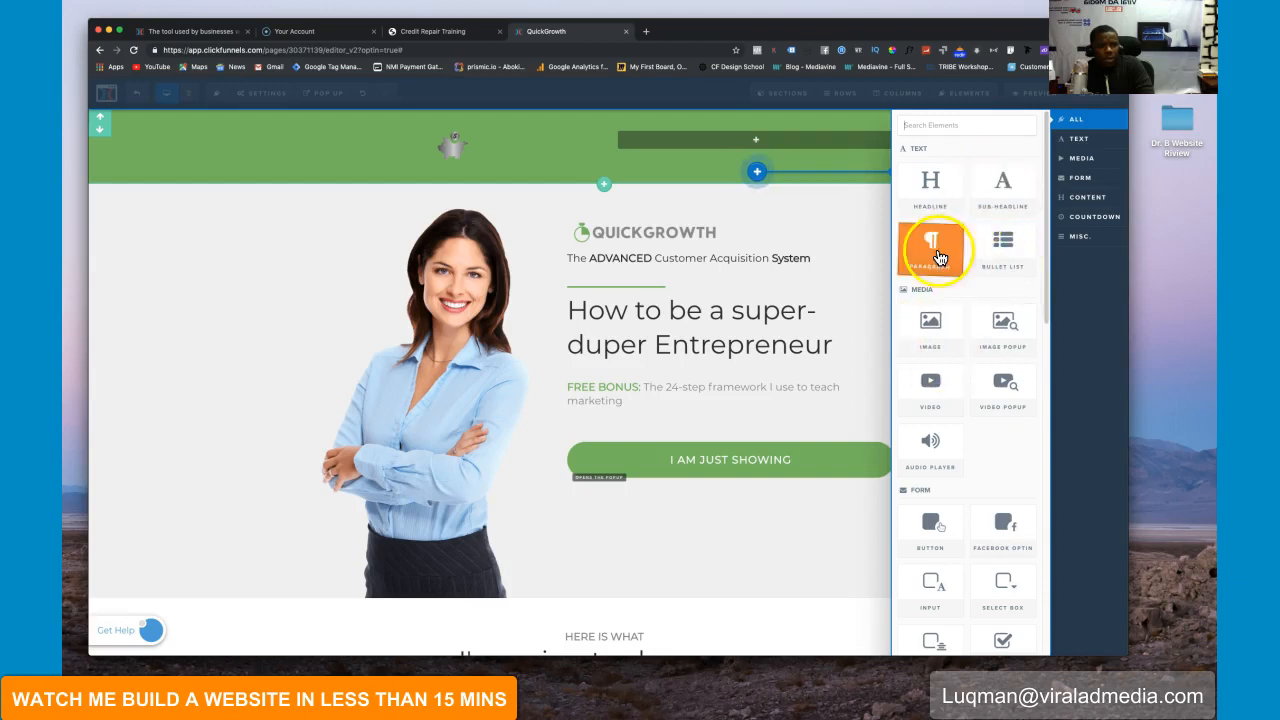
pyautogui.click(1000, 190)
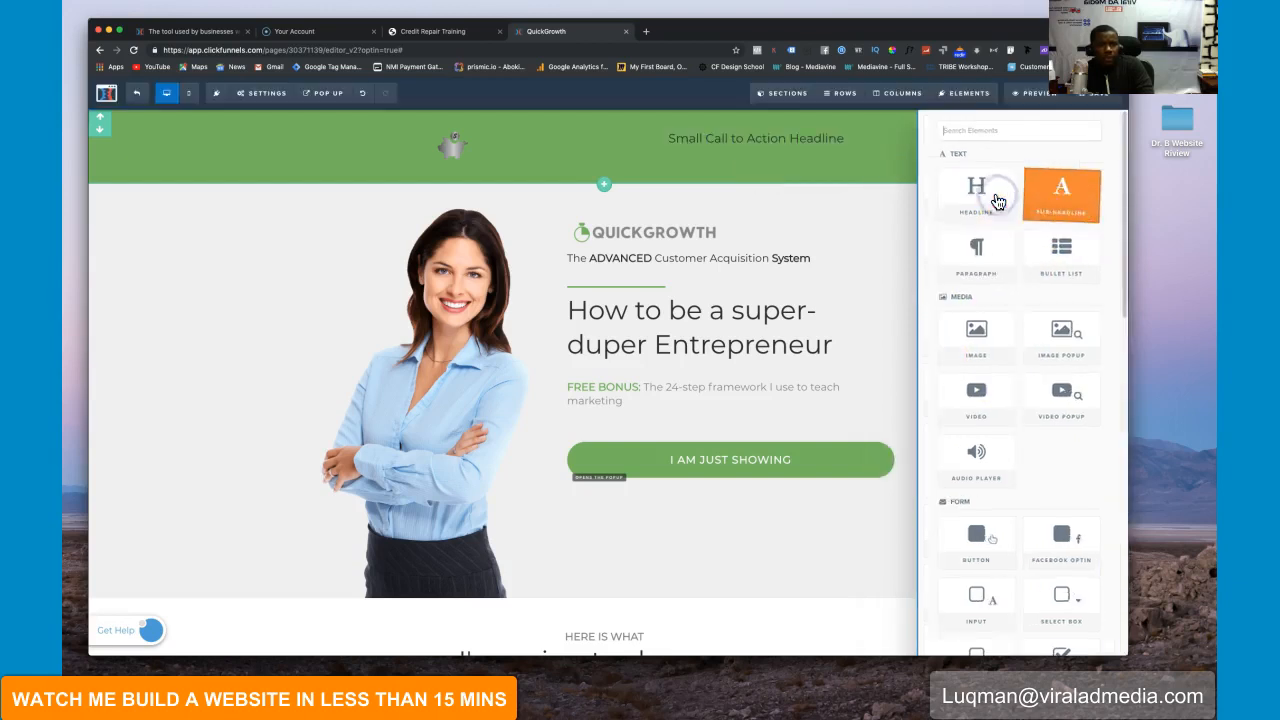
pyautogui.click(736, 142)
pyautogui.moveTo(670, 138); pyautogui.dragTo(848, 140)
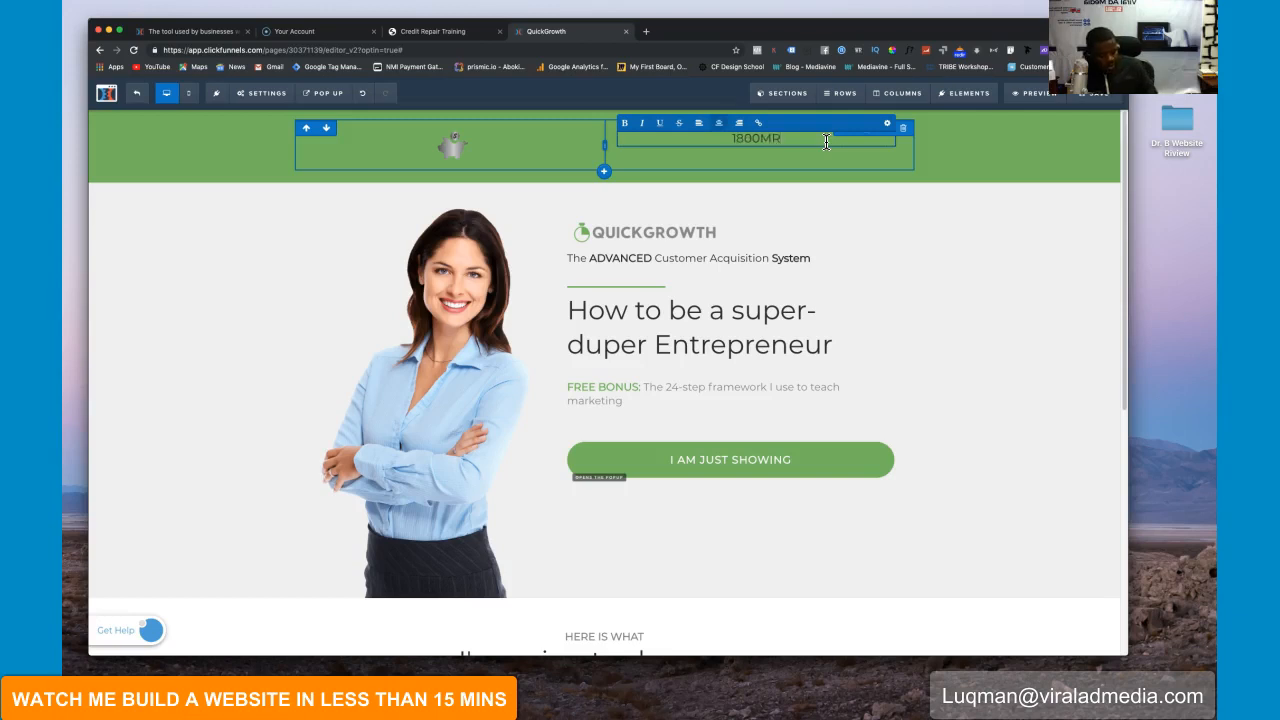
pyautogui.click(820, 188)
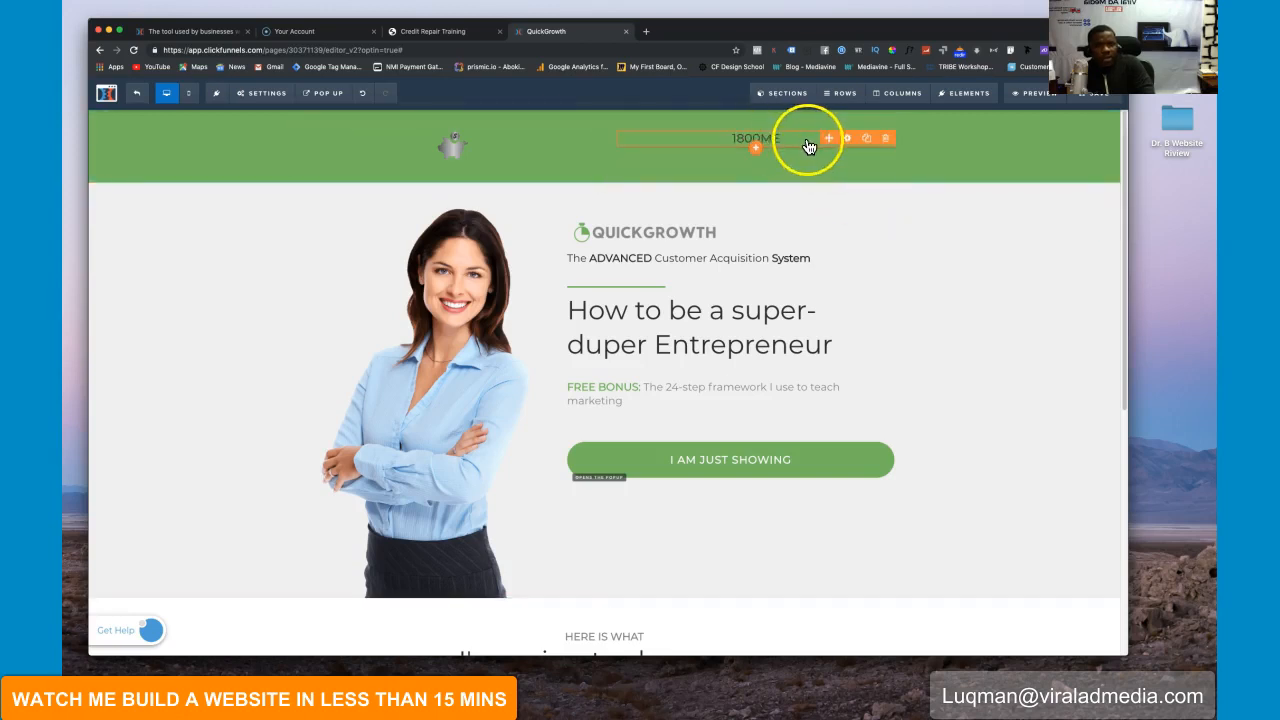
# Step: Add the fa-phone-square icon in front of the "1800ME" sub-headline, finding it with the search word "PHONE"
pyautogui.click(847, 141)
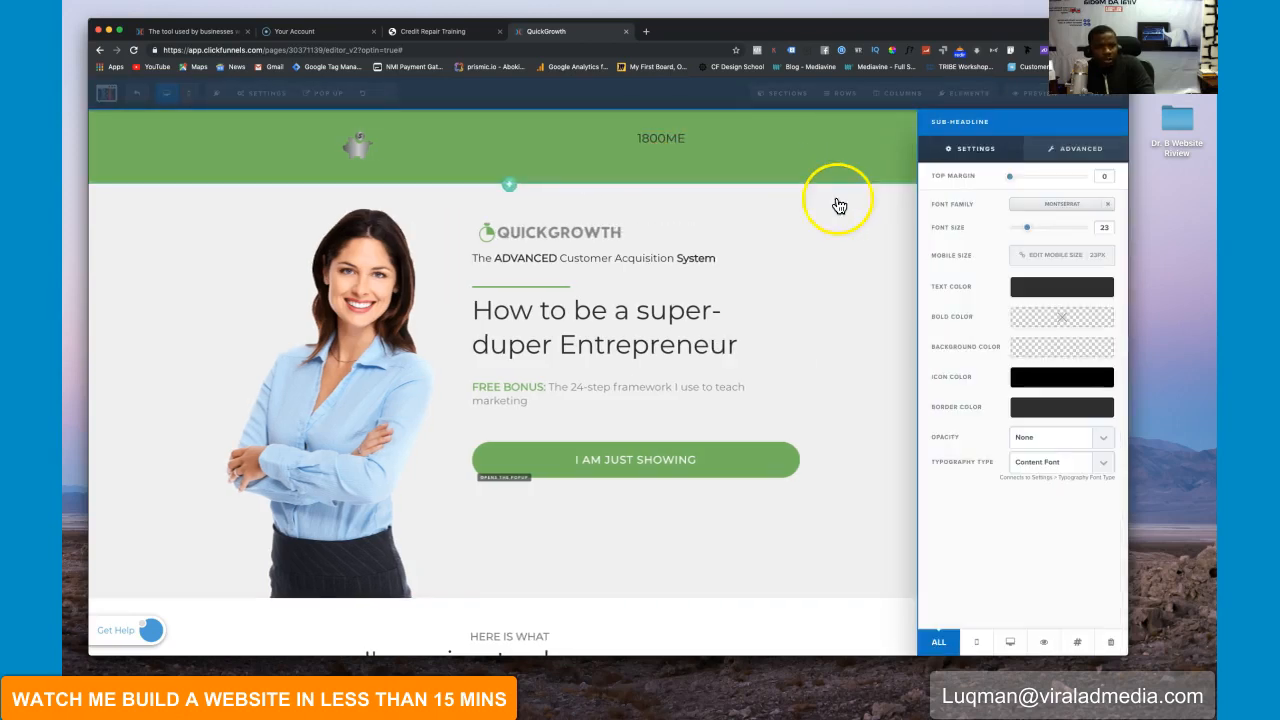
pyautogui.click(1080, 158)
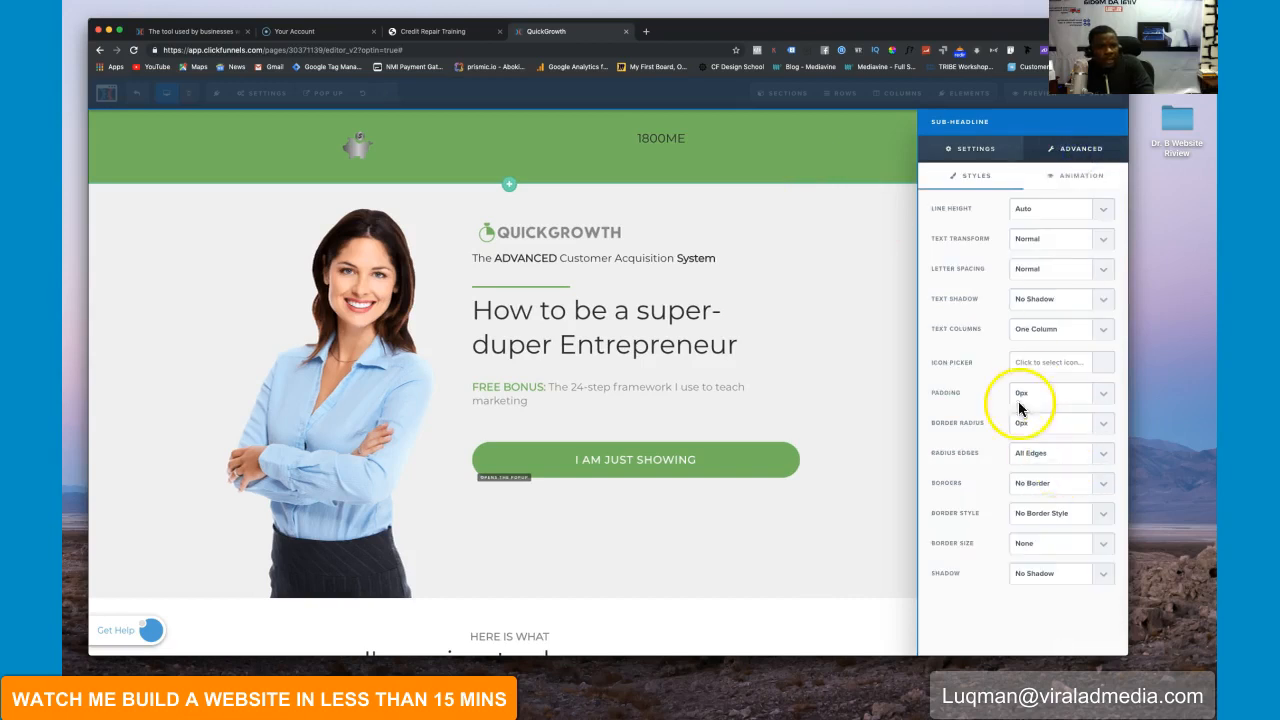
pyautogui.click(1034, 365)
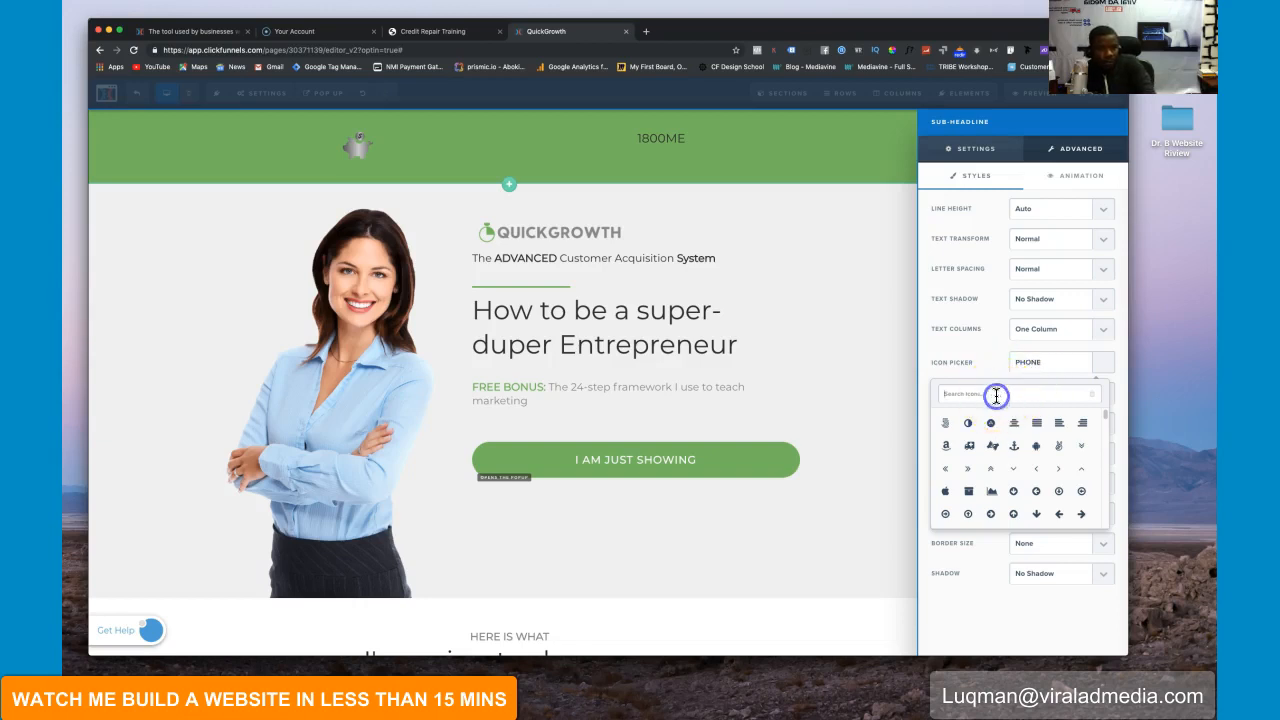
pyautogui.write('PHONE')
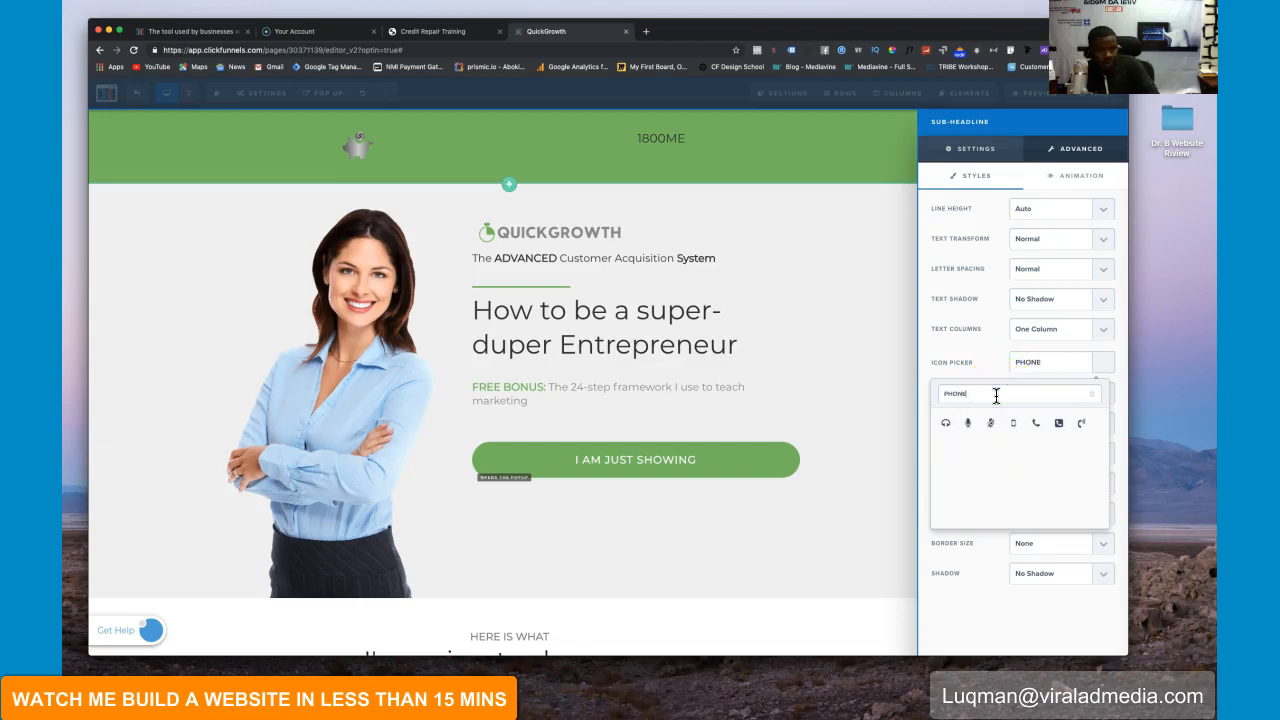
pyautogui.click(1059, 423)
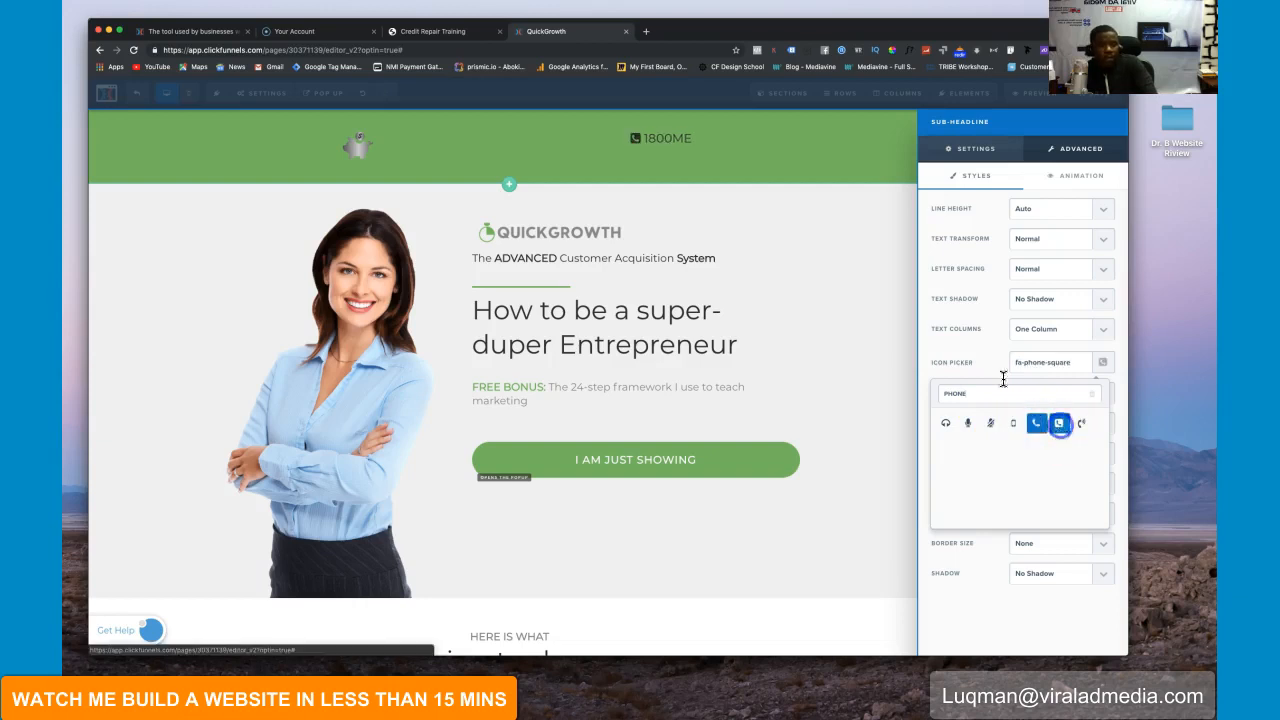
pyautogui.click(659, 160)
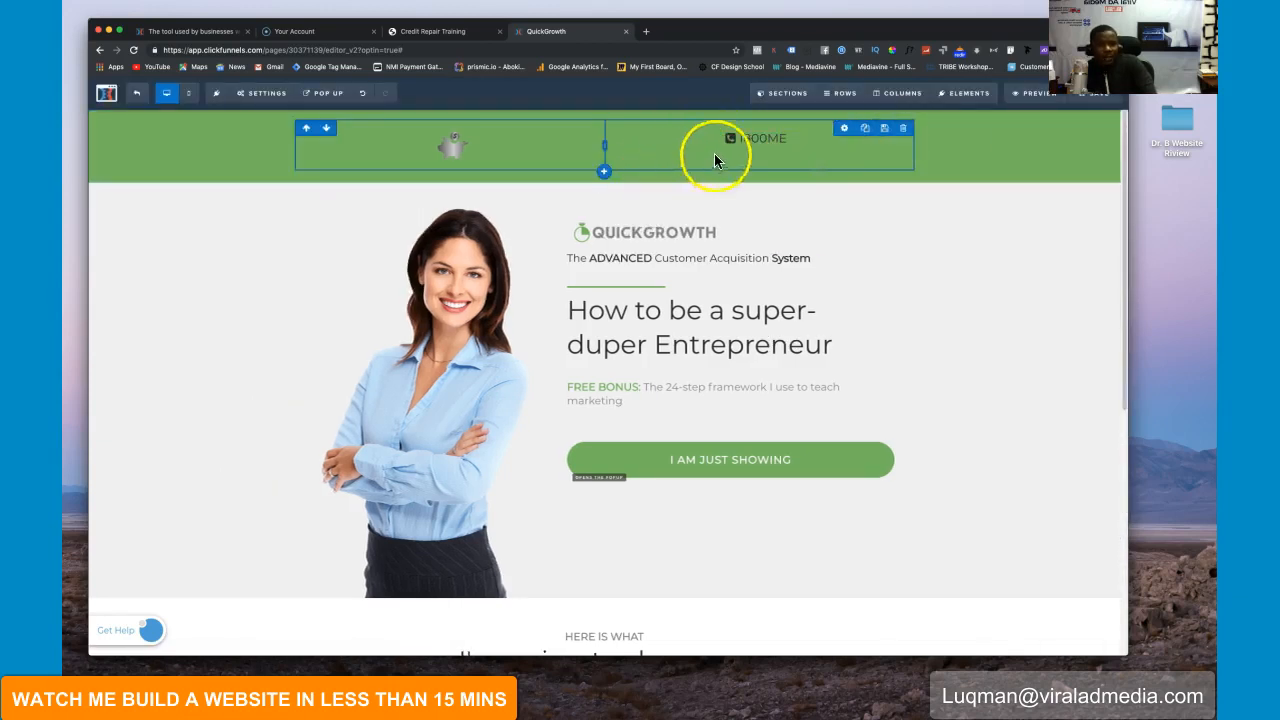
# Step: Replace the header's two-column row with a three-column row, moving the piggy bank image and sub-headline into its first two columns
pyautogui.click(604, 171)
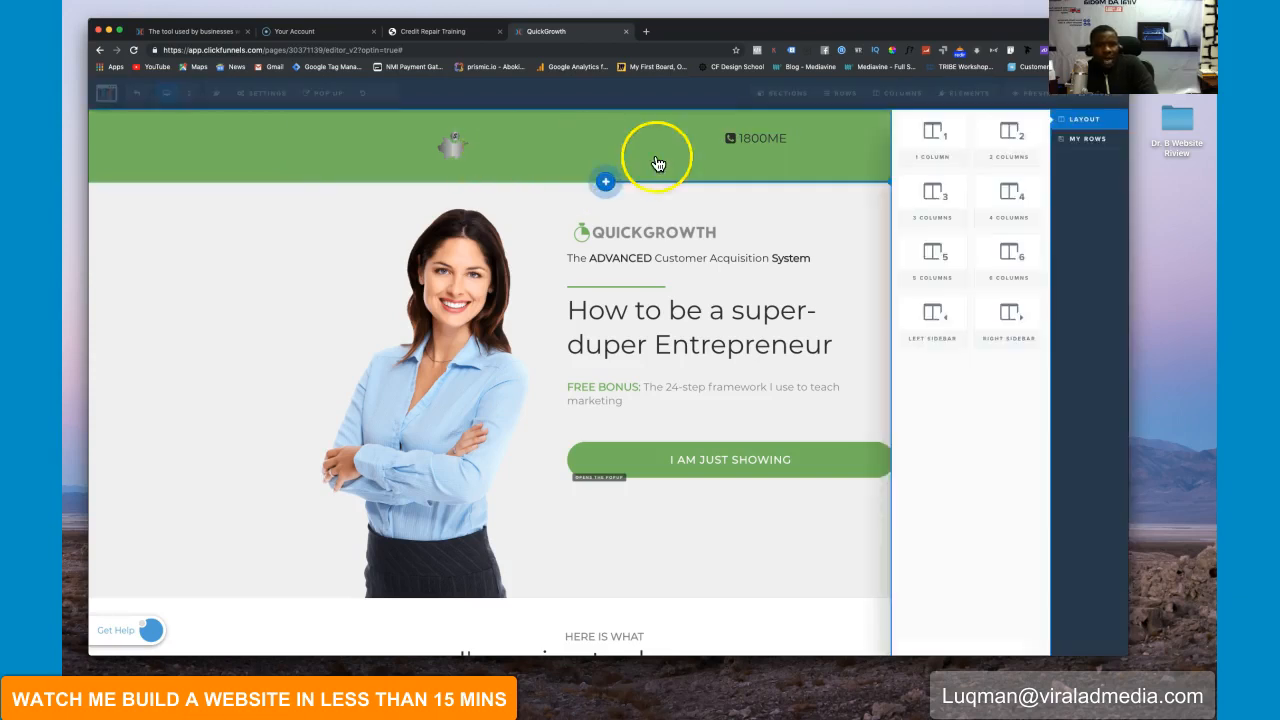
pyautogui.click(940, 203)
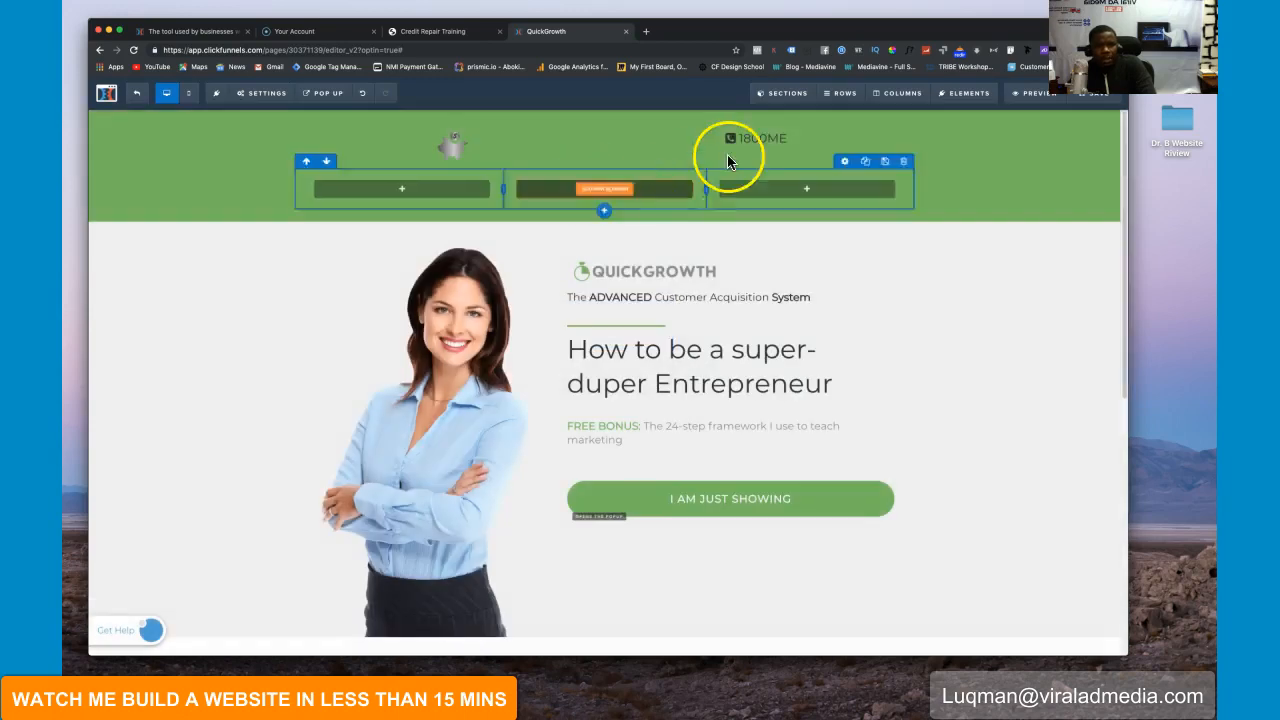
pyautogui.moveTo(450, 143); pyautogui.dragTo(410, 191)
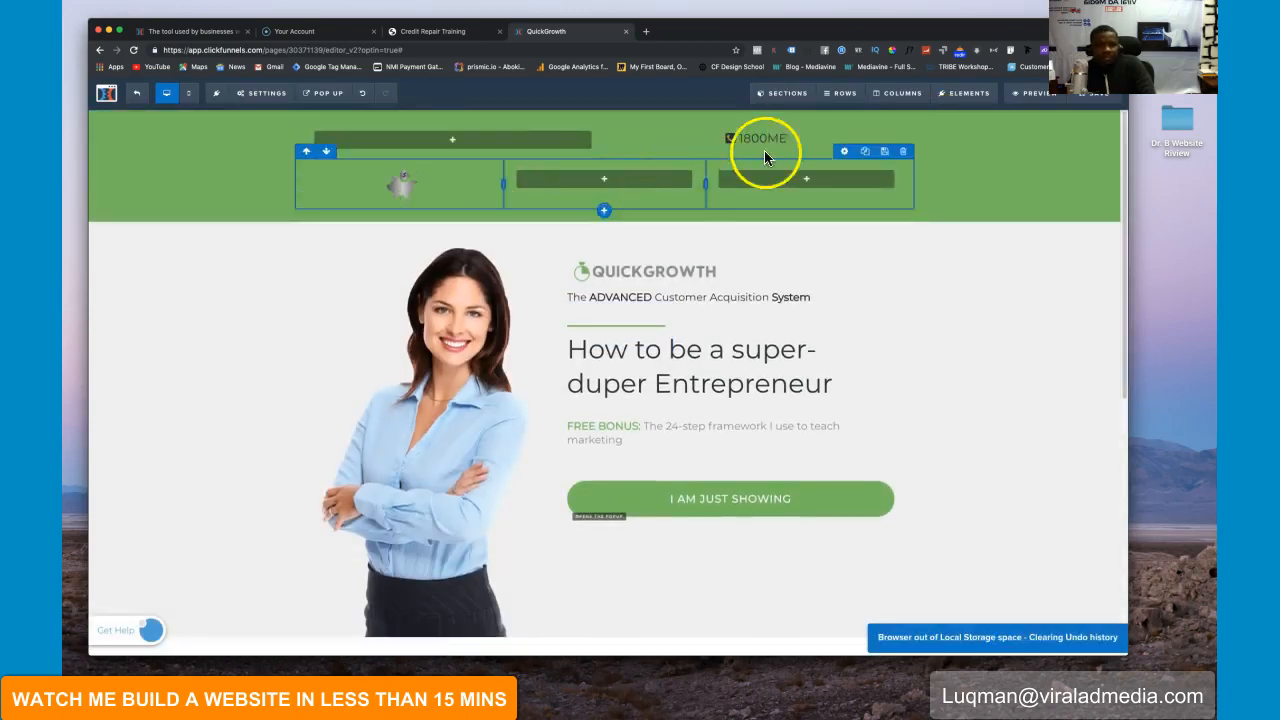
pyautogui.moveTo(829, 137); pyautogui.dragTo(606, 183)
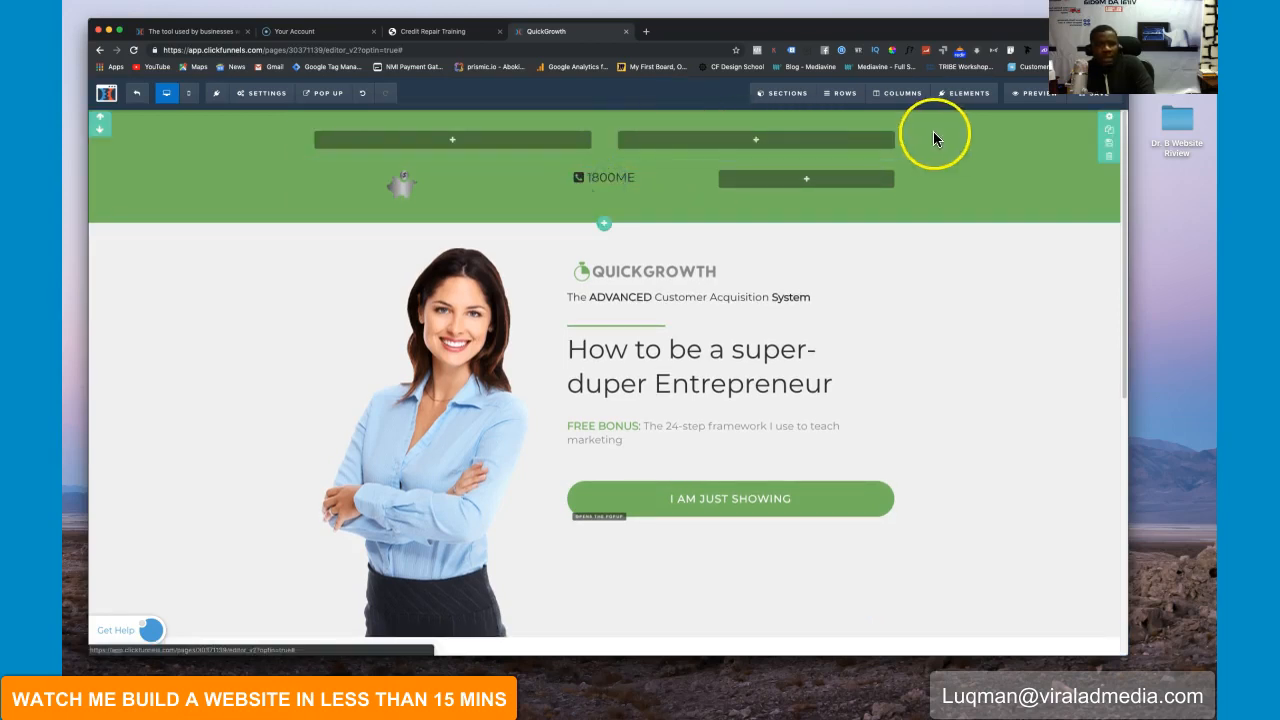
pyautogui.click(902, 127)
pyautogui.click(703, 108)
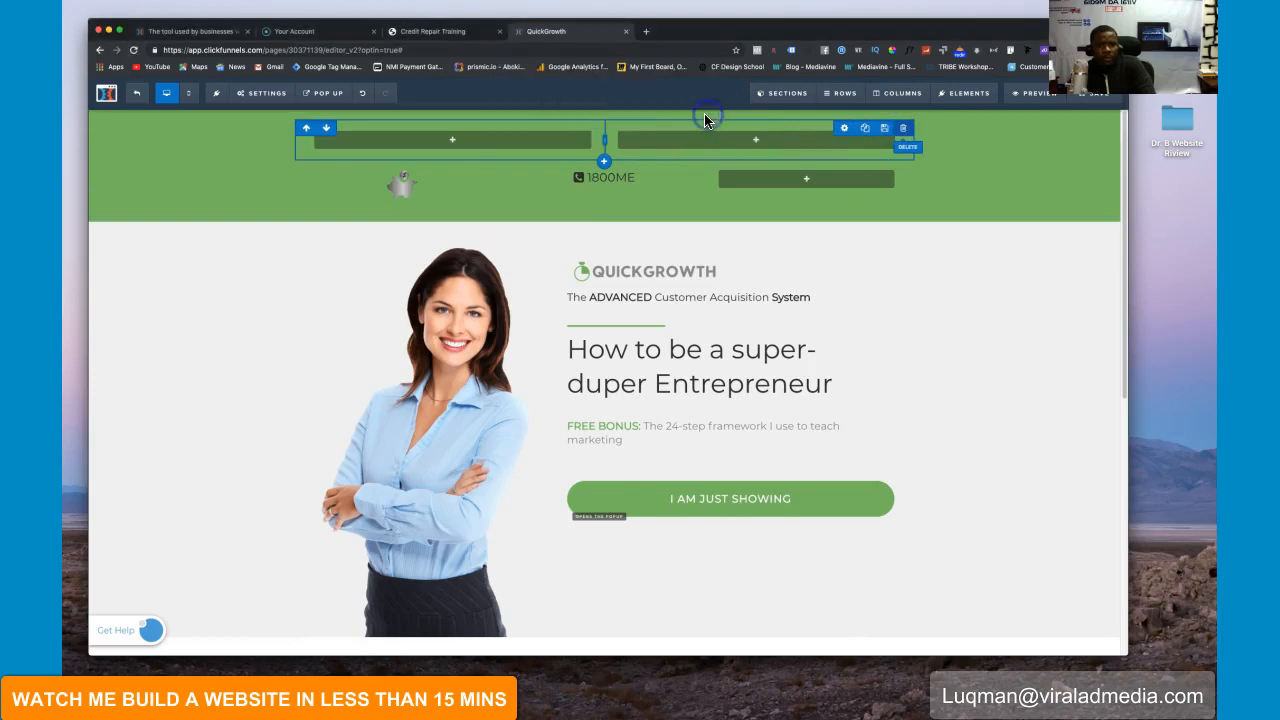
# Step: Add a navigation element to the third column of the header row
pyautogui.click(807, 143)
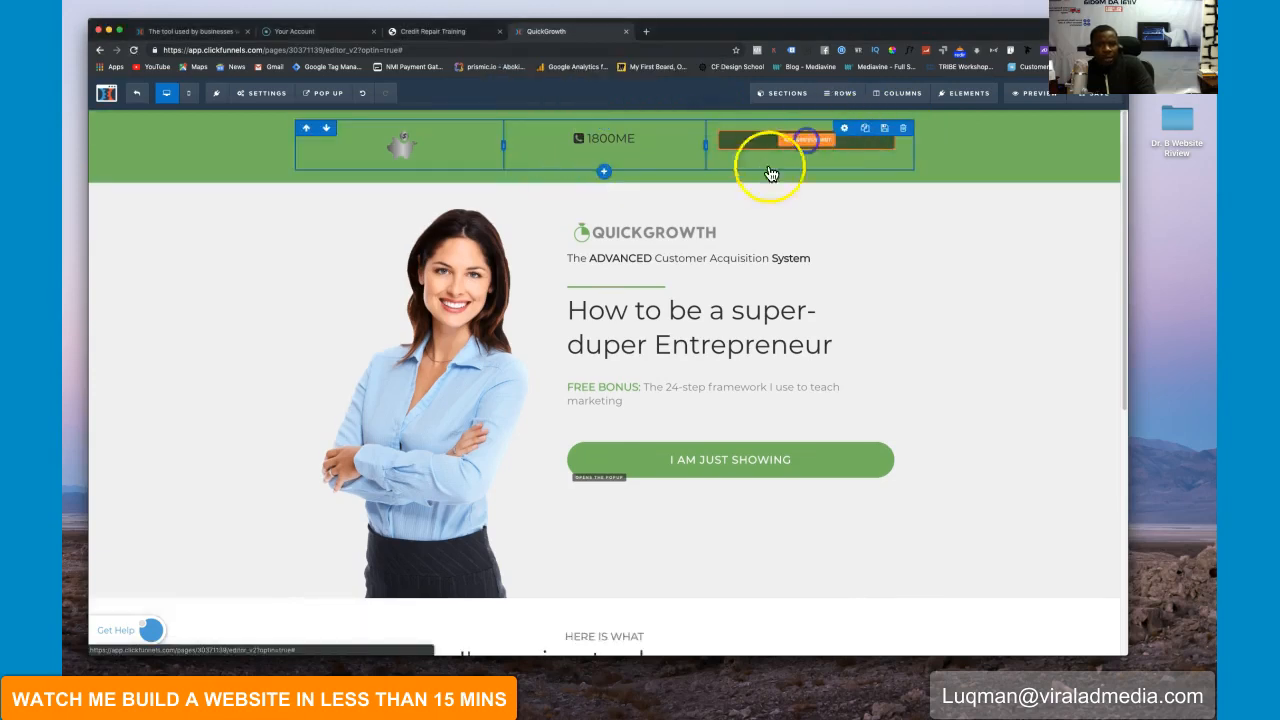
pyautogui.scroll(-5, 956, 372)
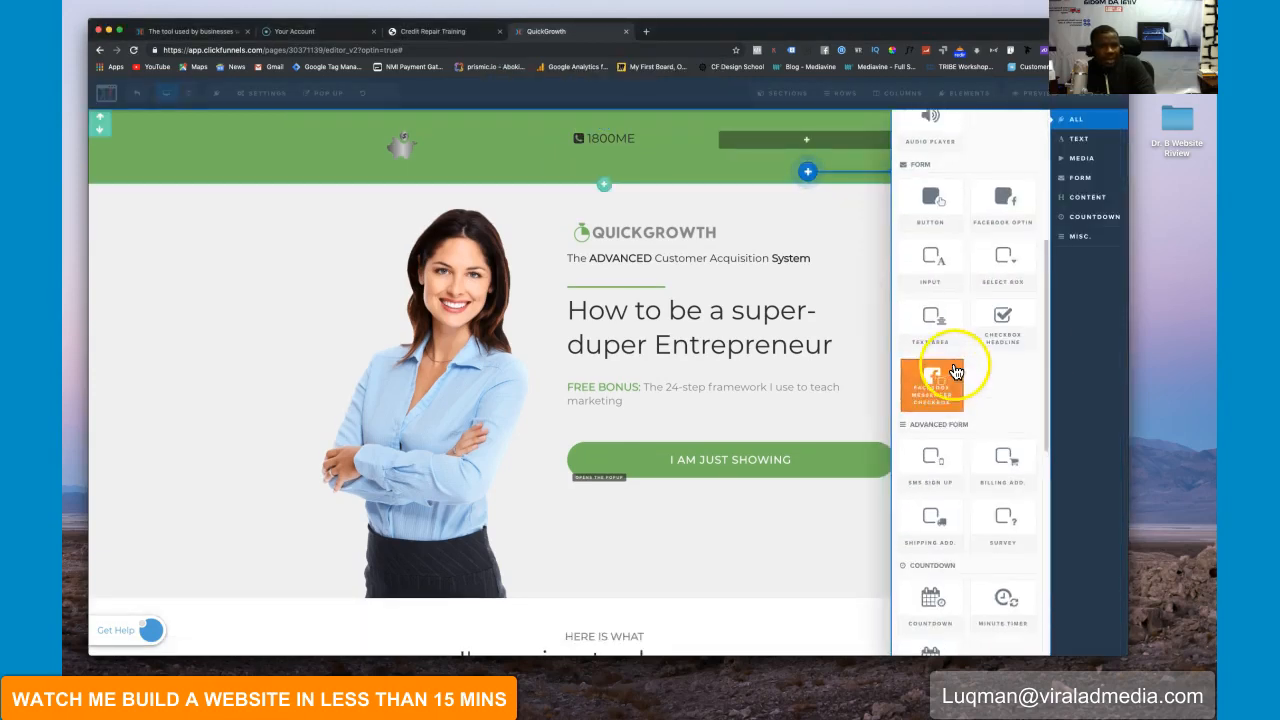
pyautogui.scroll(-4, 938, 378)
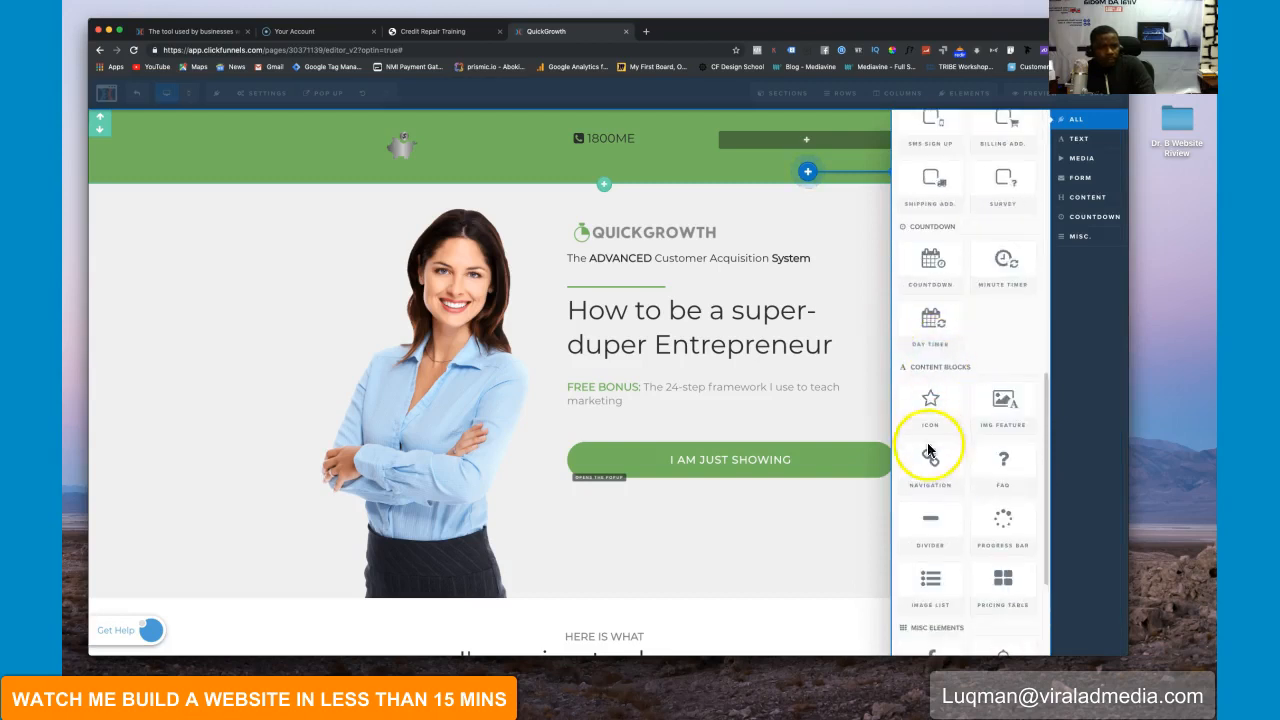
pyautogui.moveTo(766, 238); pyautogui.dragTo(797, 130)
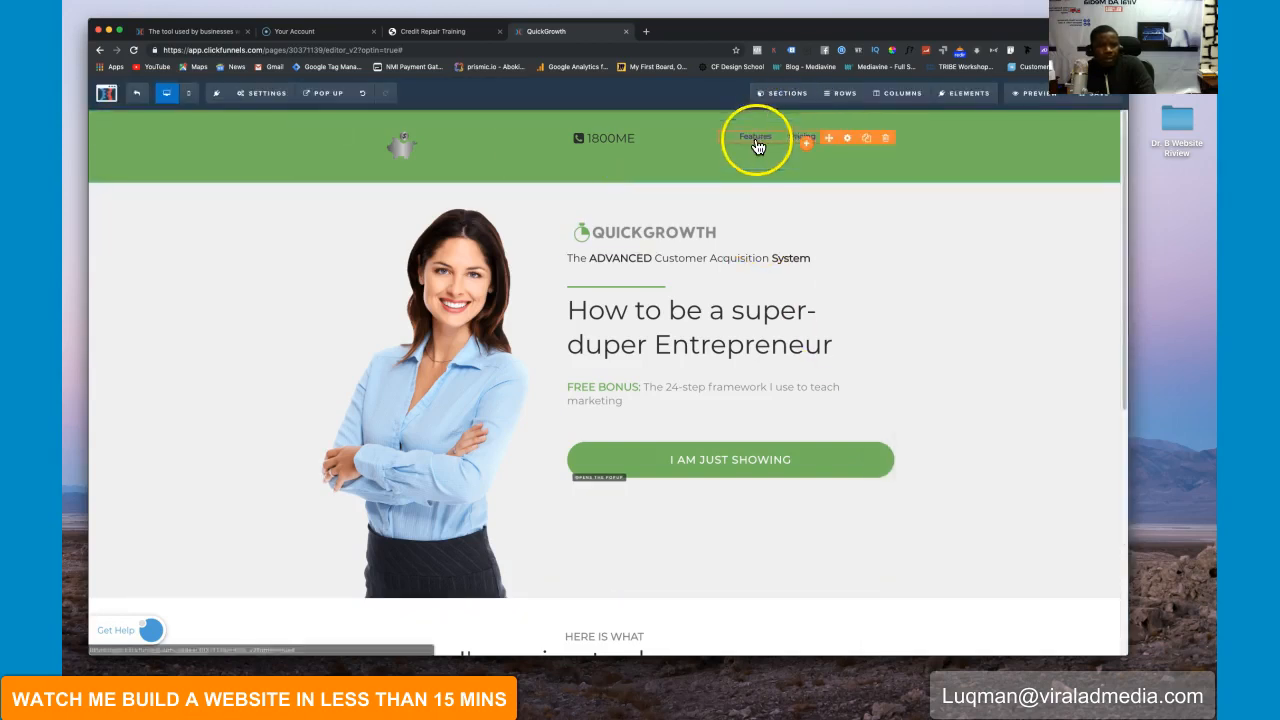
# Step: Set the first two link texts of the header navigation to "About Us" and "Contact Us"
pyautogui.click(847, 139)
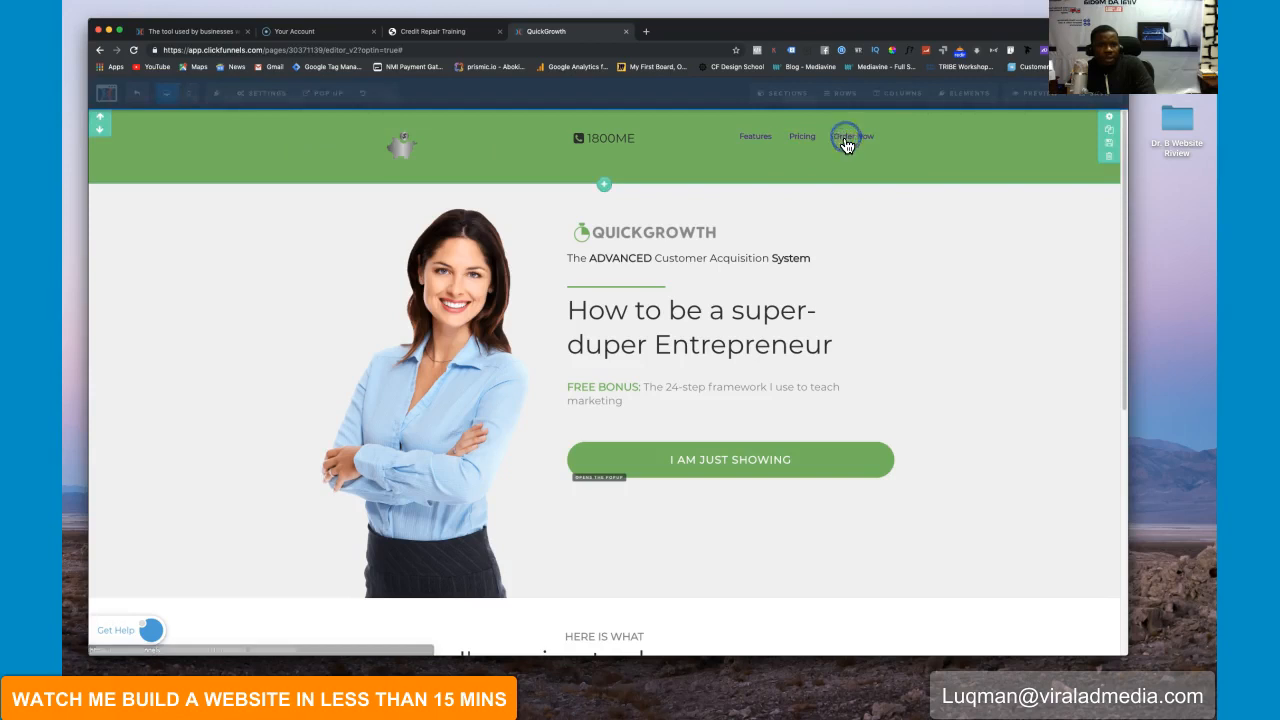
pyautogui.click(849, 140)
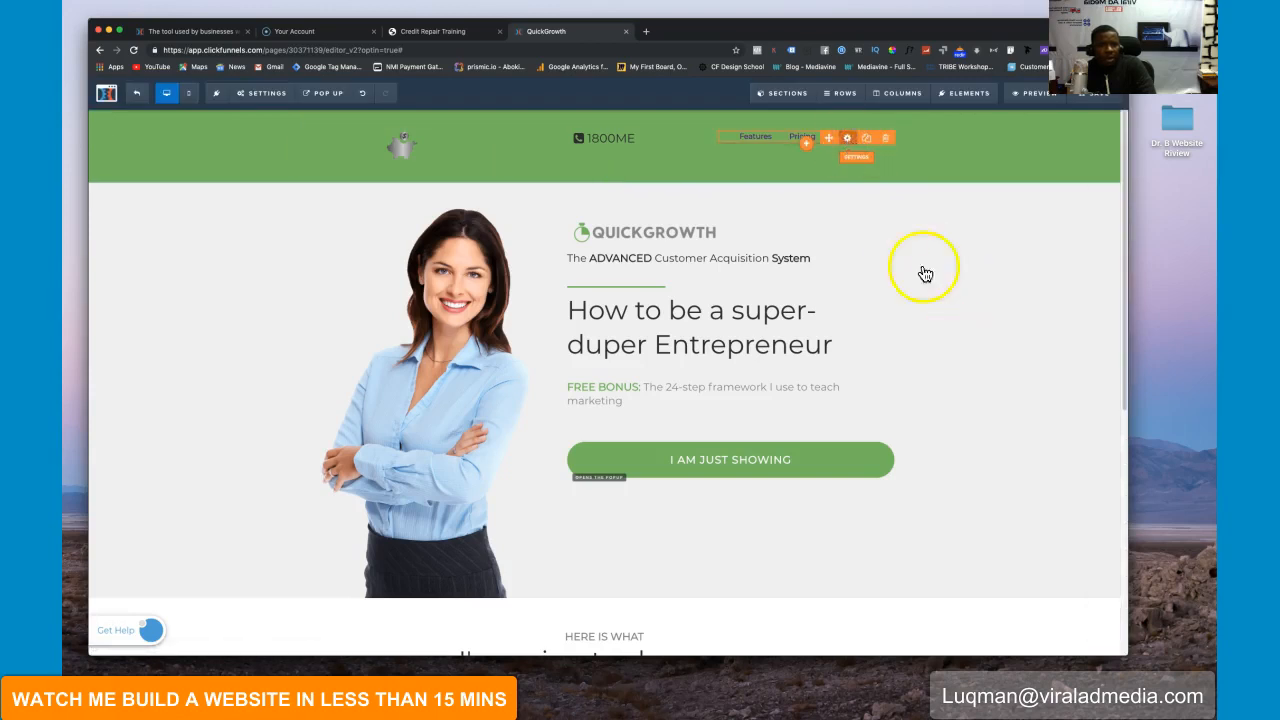
pyautogui.click(847, 139)
pyautogui.click(1028, 209)
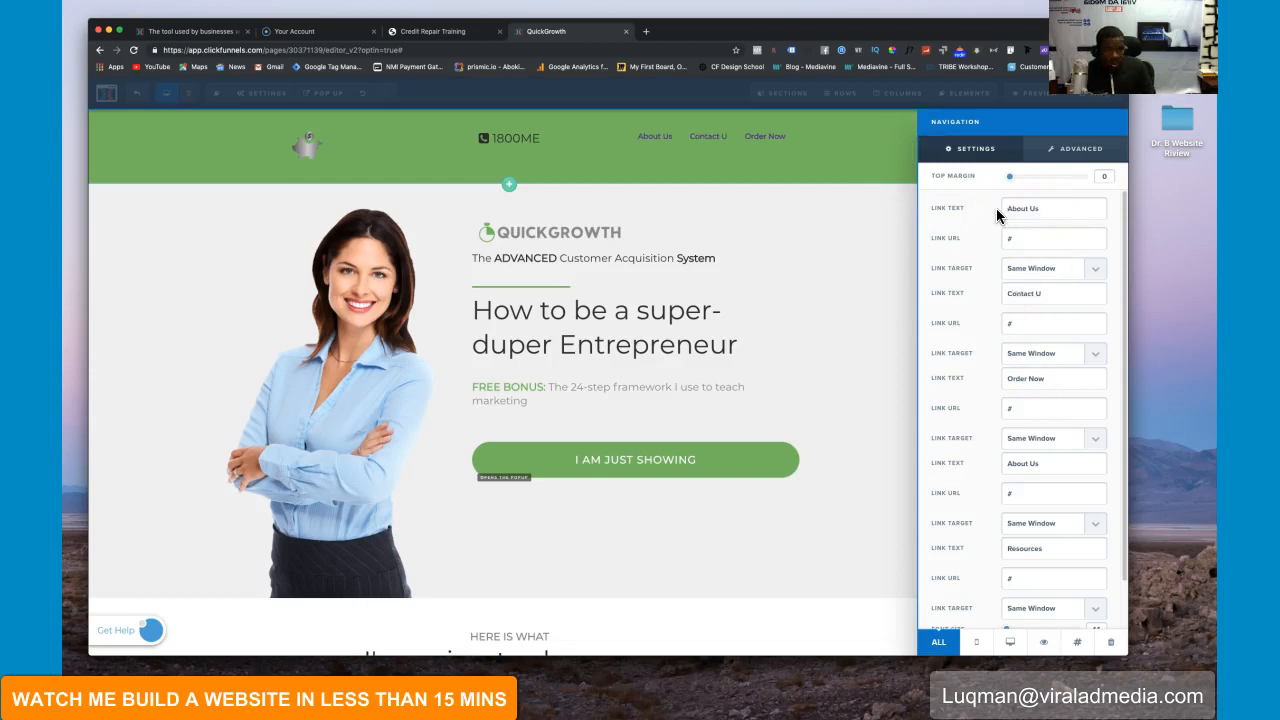
pyautogui.click(790, 218)
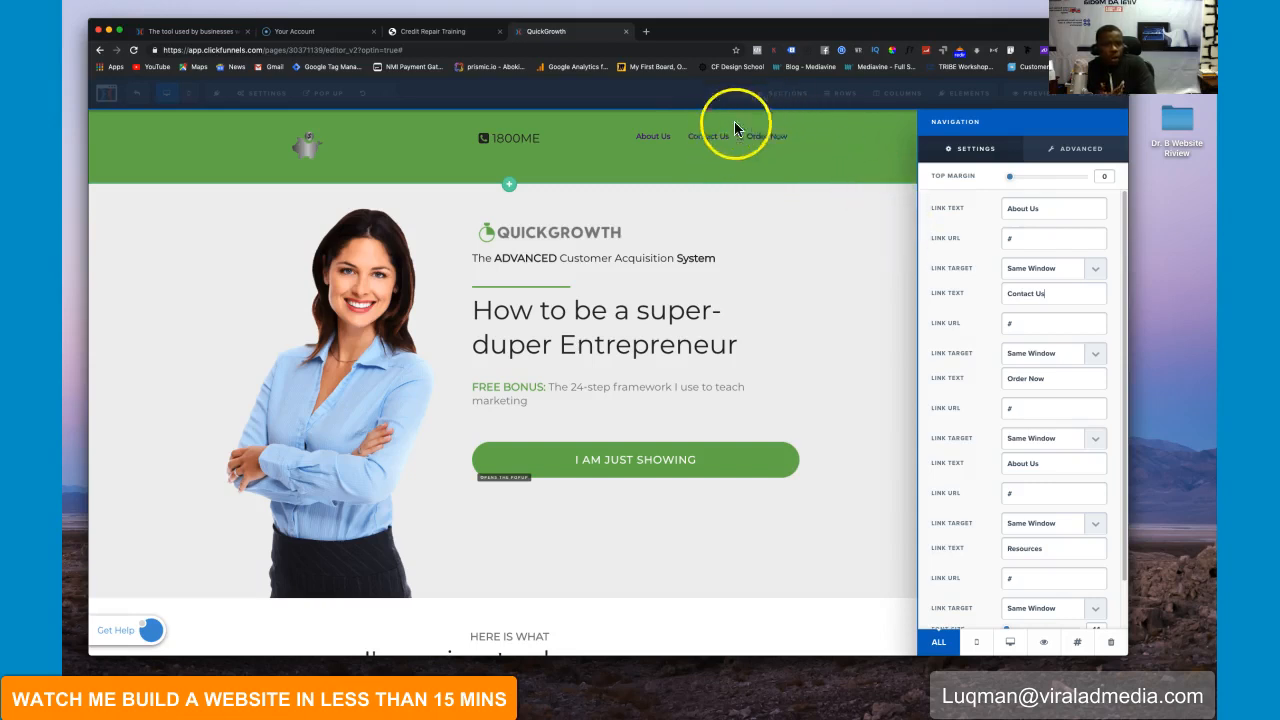
# Step: Increase the number of links in the header navigation element to 5 Links
pyautogui.click(1069, 160)
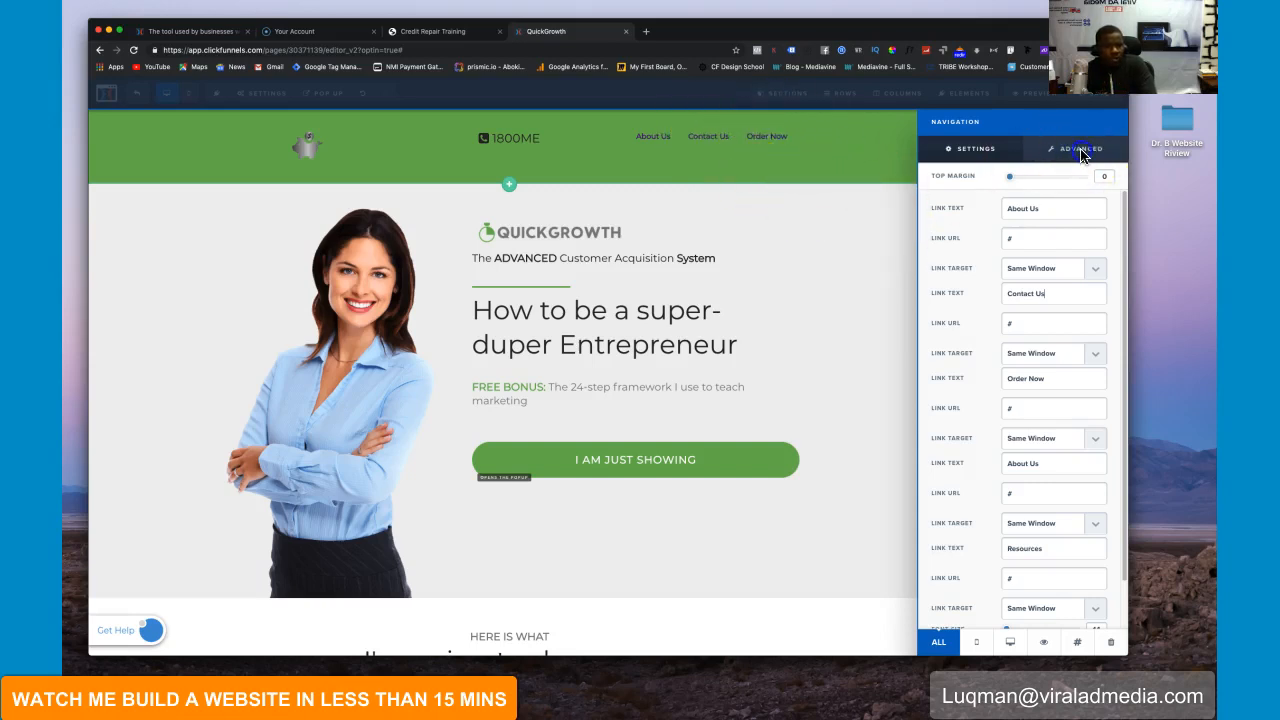
pyautogui.click(1085, 157)
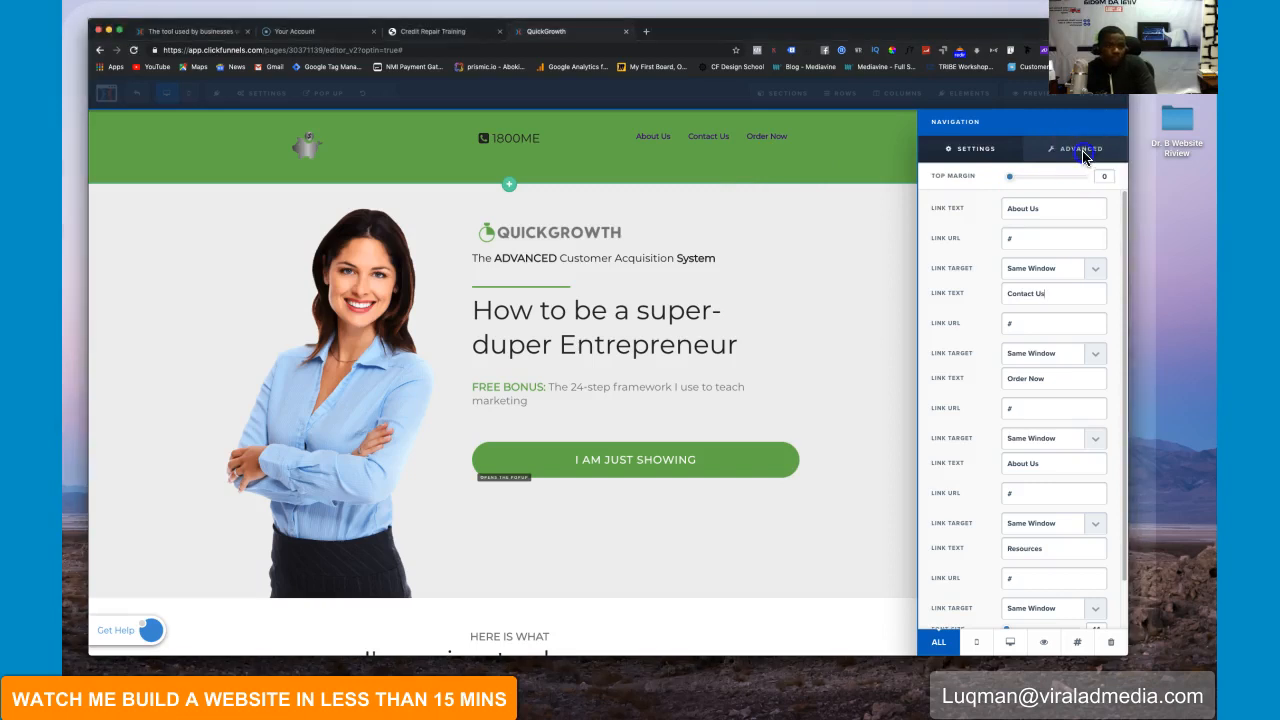
pyautogui.click(1084, 210)
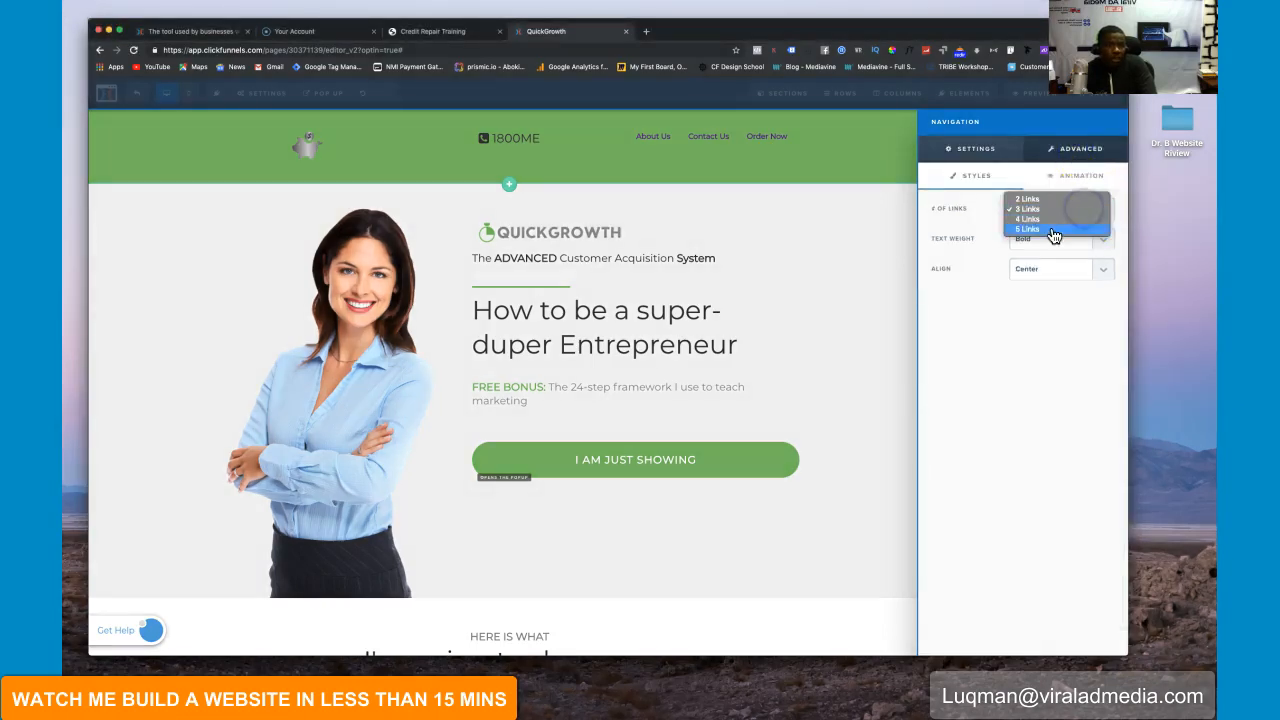
pyautogui.click(1054, 233)
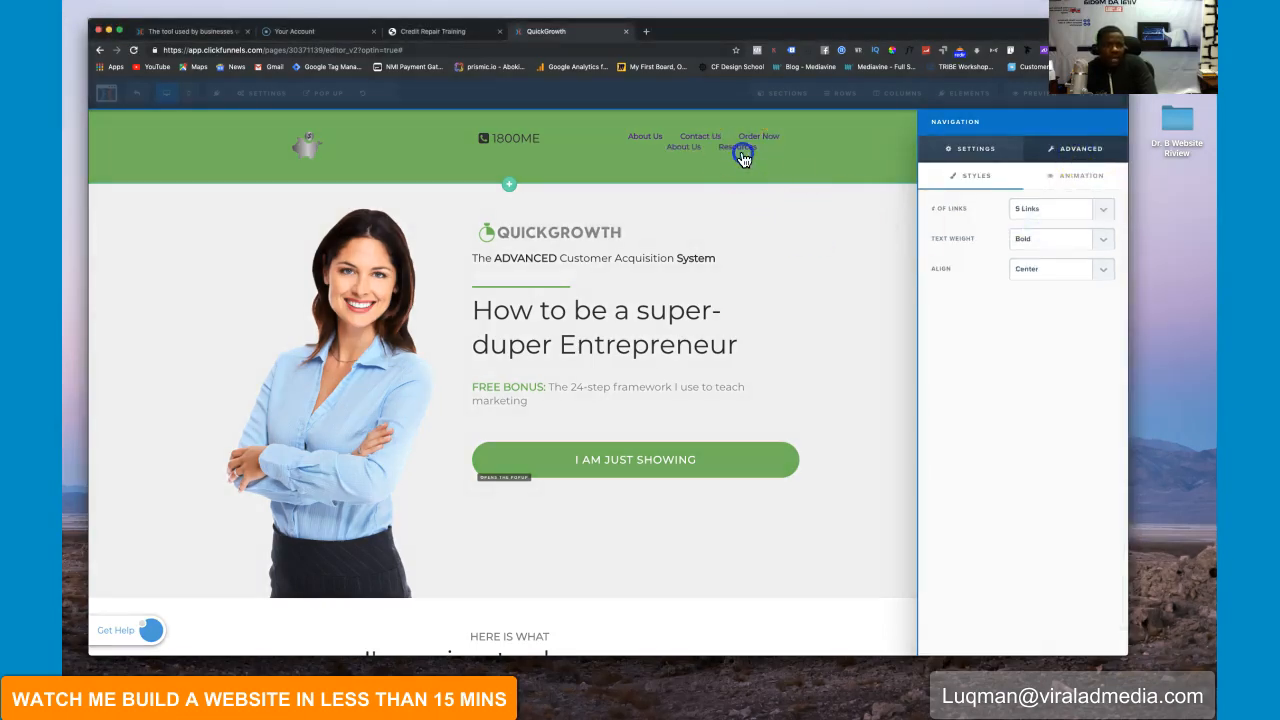
pyautogui.click(743, 158)
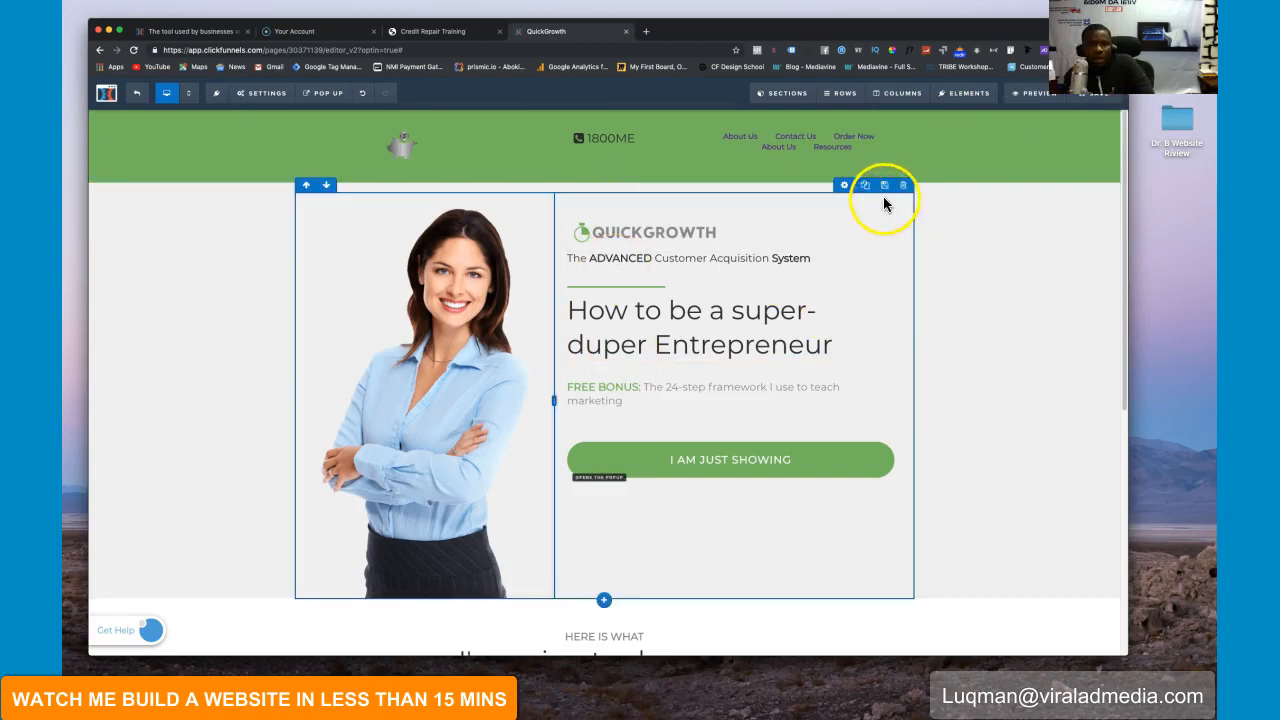
# Step: Preview the opt-in page in the mobile layout, then return to the desktop layout
pyautogui.click(190, 98)
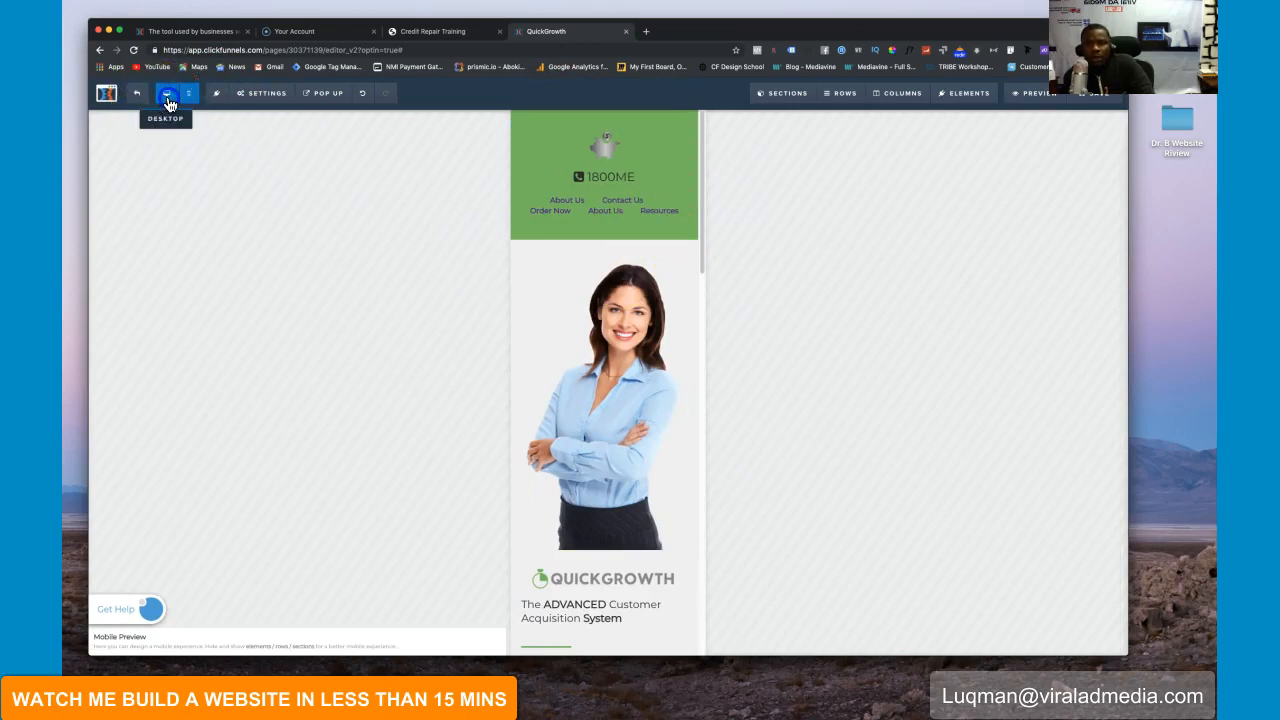
pyautogui.click(166, 95)
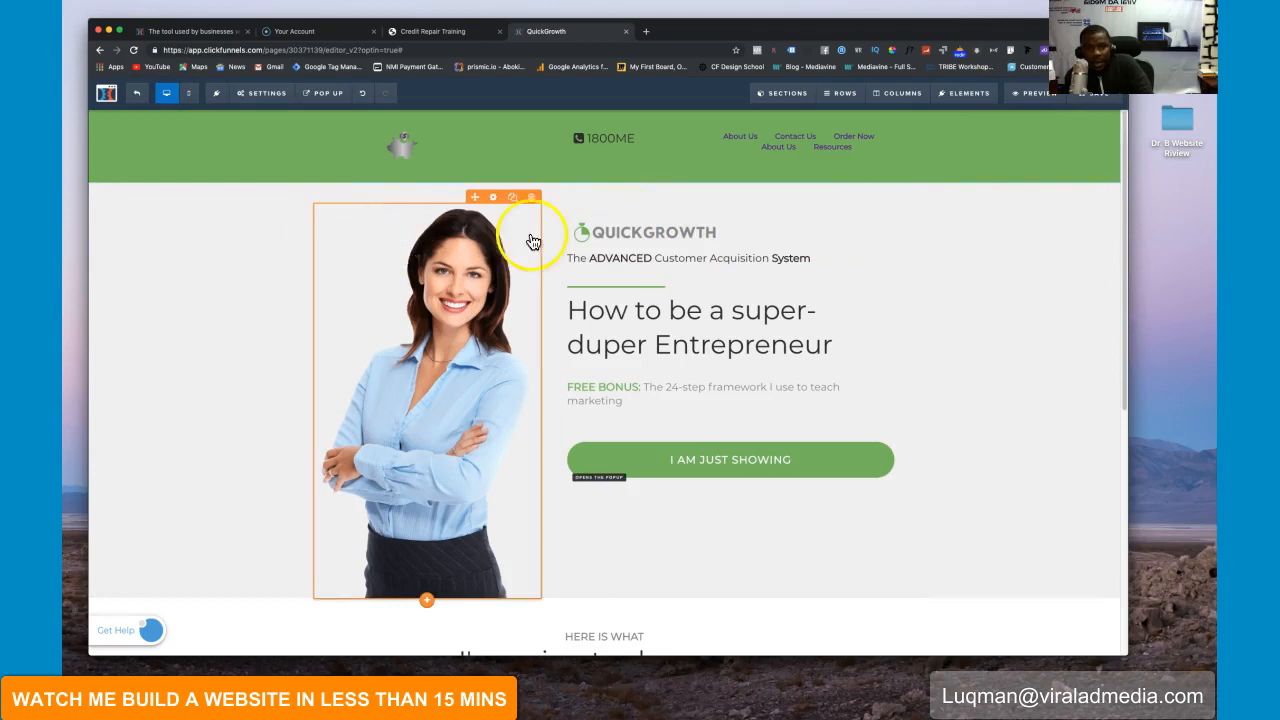
# Step: Set the top padding of the green header section to 0
pyautogui.click(1109, 121)
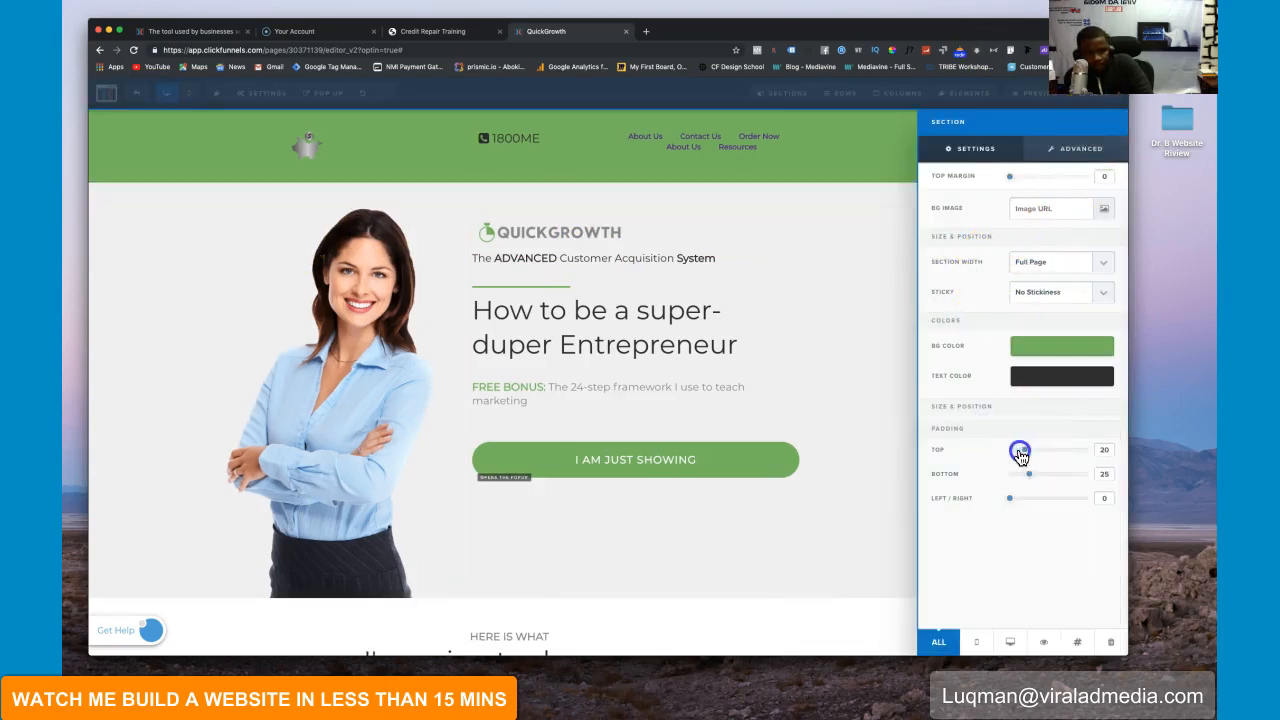
pyautogui.moveTo(1013, 455); pyautogui.dragTo(1008, 454)
pyautogui.click(800, 285)
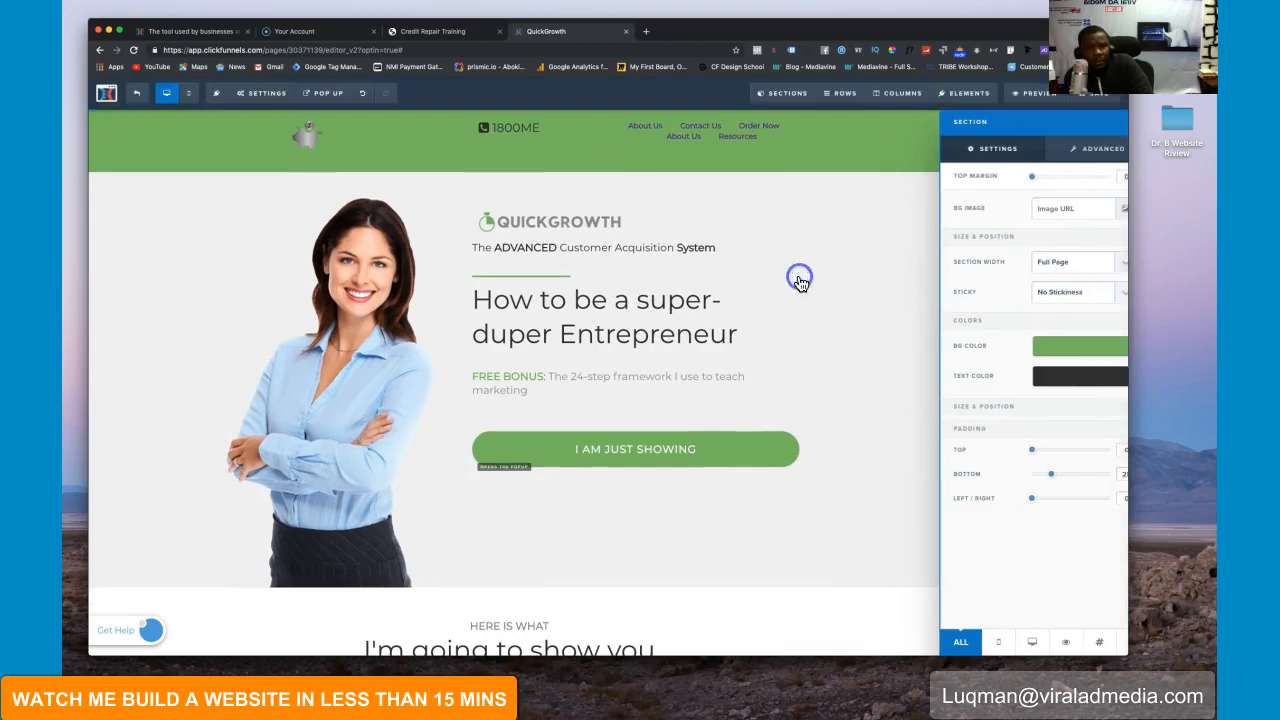